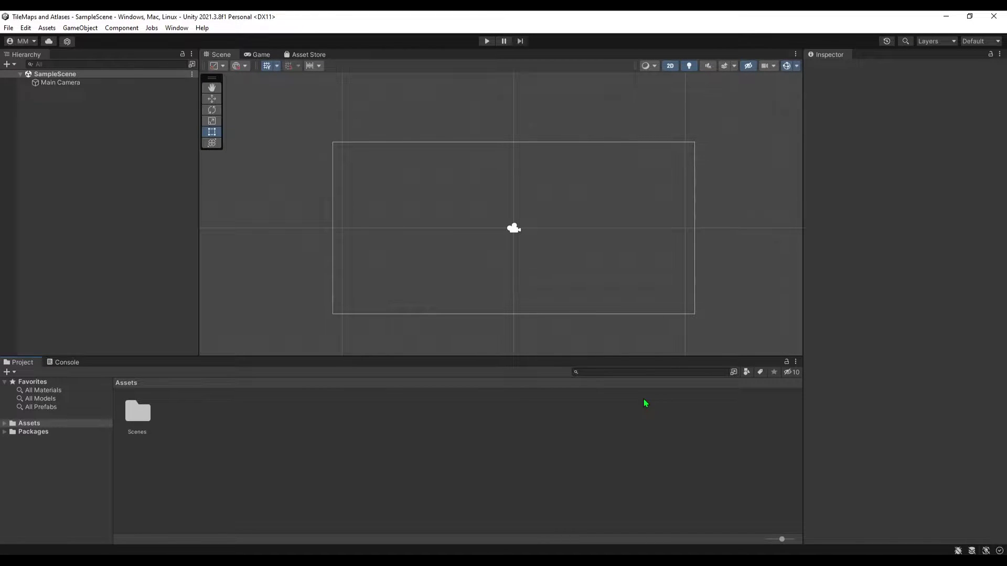
pyautogui.scroll(1, 553, 324)
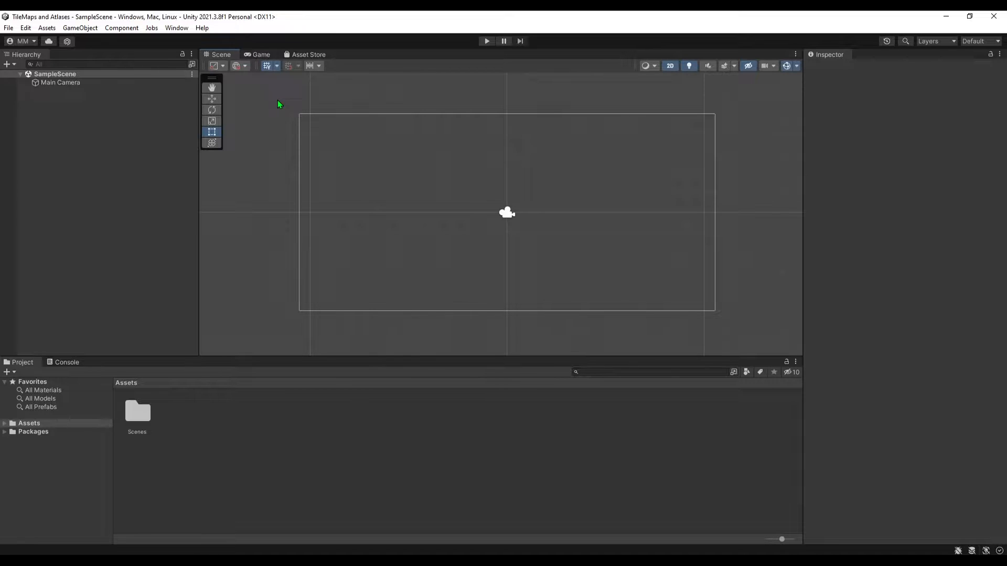
# Step: Pan the Scene view, then bring up the asset creation menu in the Assets folder
pyautogui.moveTo(277, 100); pyautogui.dragTo(292, 128)
pyautogui.moveTo(276, 100); pyautogui.dragTo(280, 113, button='middle')
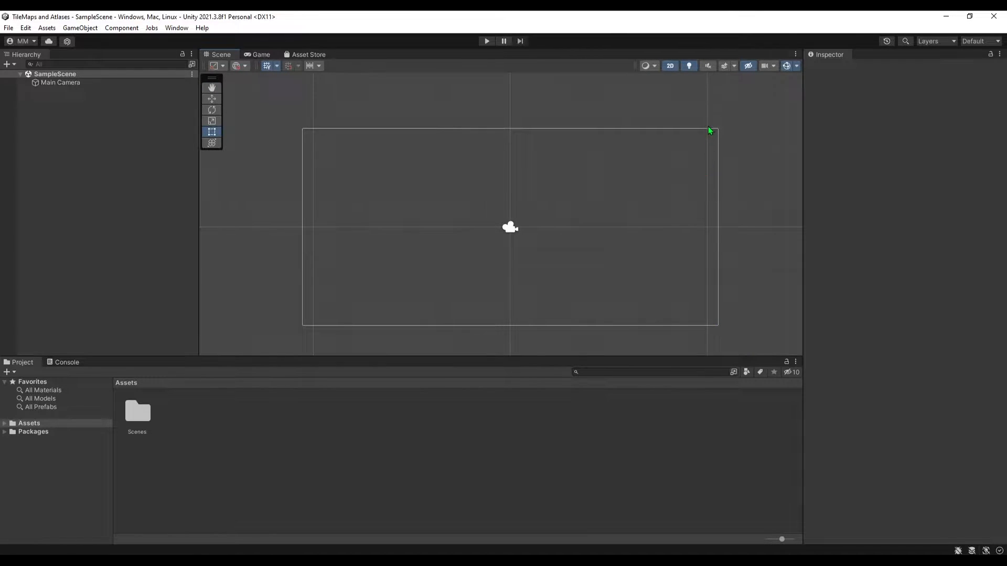
pyautogui.scroll(3, 649, 153)
pyautogui.scroll(3, 646, 163)
pyautogui.scroll(3, 655, 147)
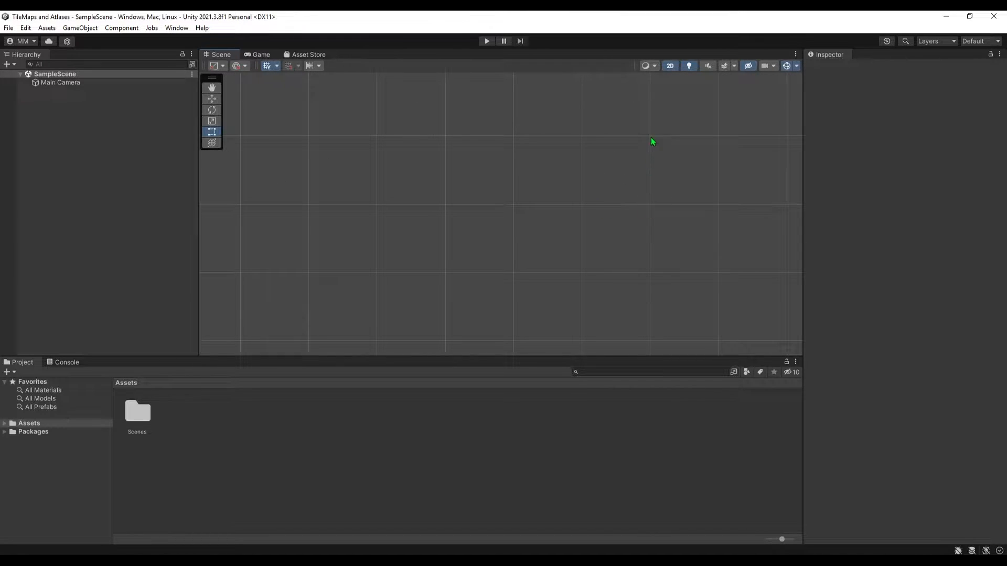
pyautogui.scroll(3, 583, 220)
pyautogui.scroll(3, 489, 276)
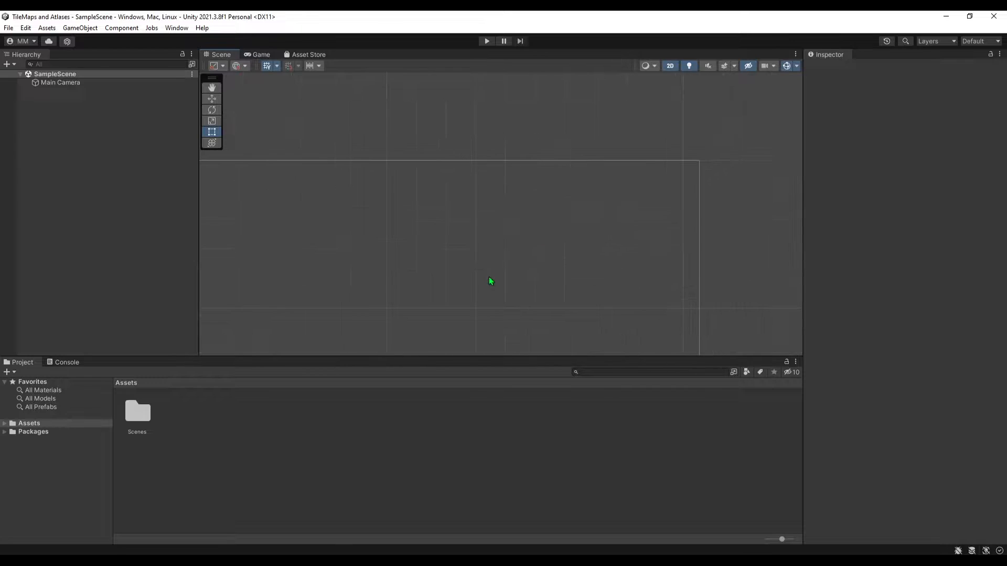
pyautogui.scroll(-3, 514, 226)
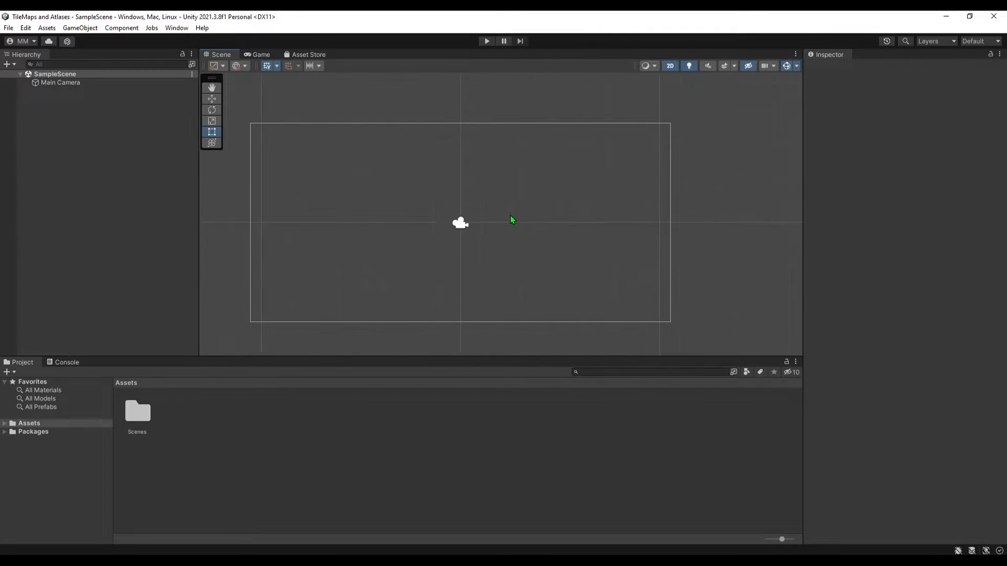
pyautogui.scroll(-3, 511, 215)
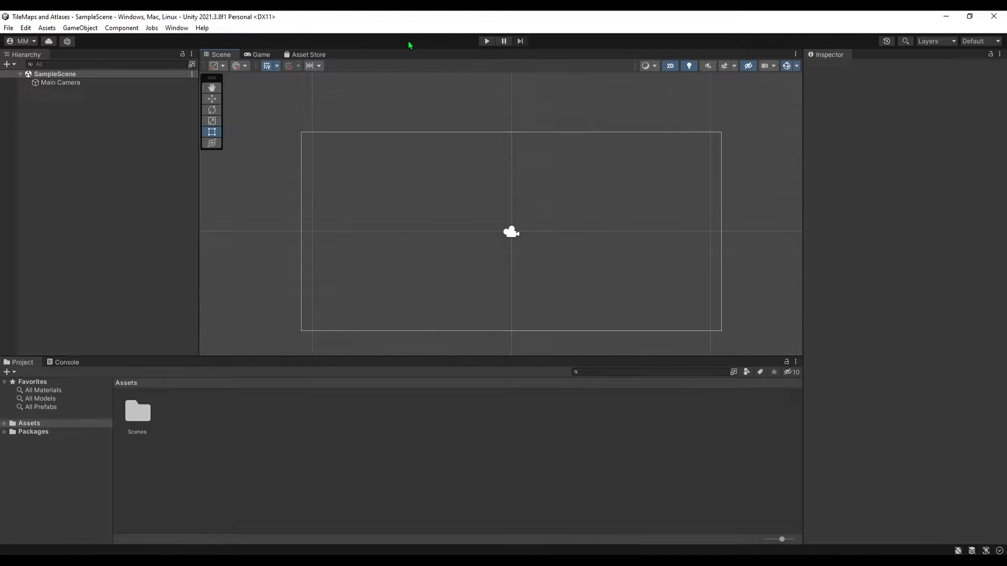
pyautogui.scroll(-1, 314, 99)
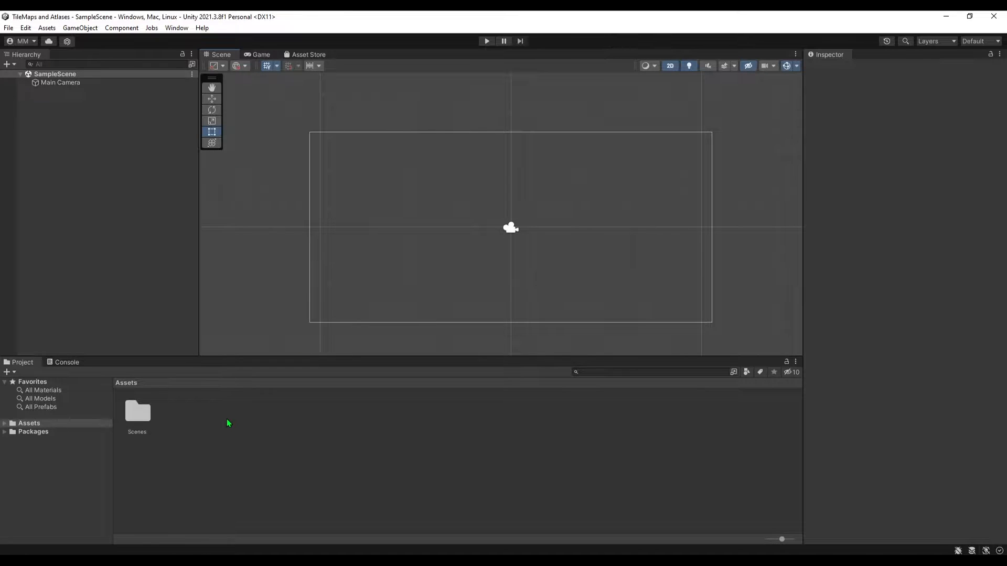
pyautogui.rightClick(253, 433)
pyautogui.moveTo(243, 152)
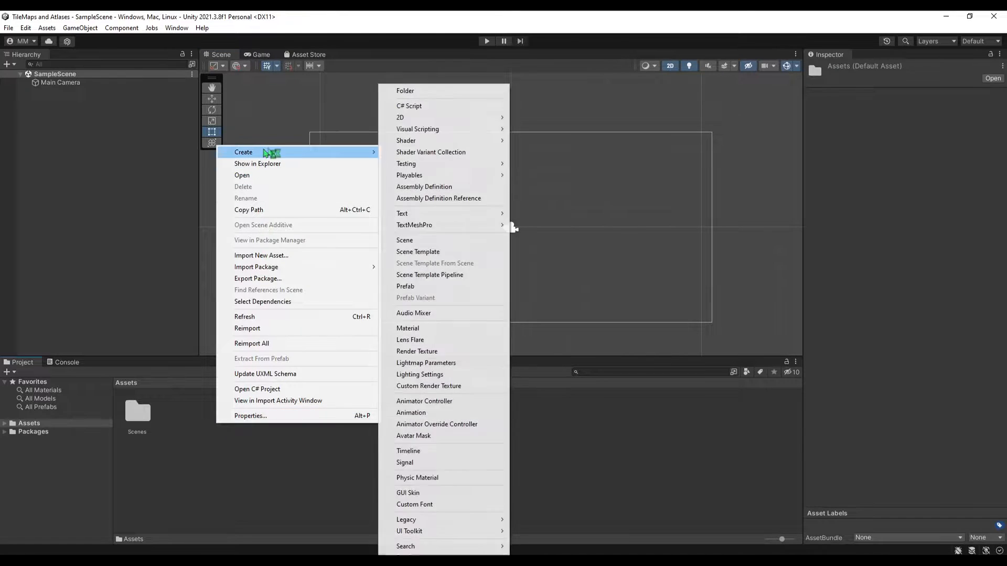
# Step: Create a folder named Tiles in Assets and enter it
pyautogui.click(407, 92)
pyautogui.write('Tiles')
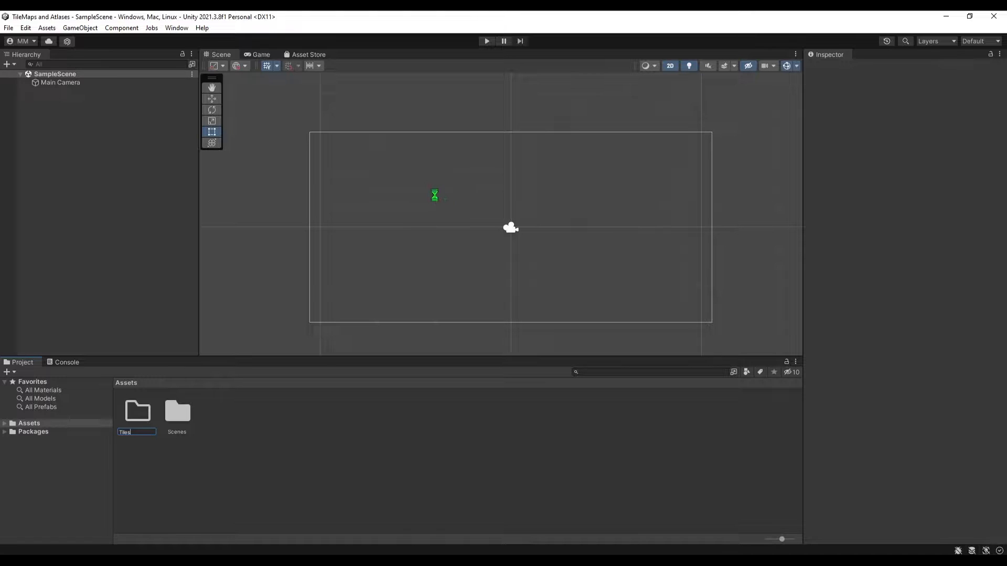
pyautogui.press('Return')
pyautogui.doubleClick(183, 415)
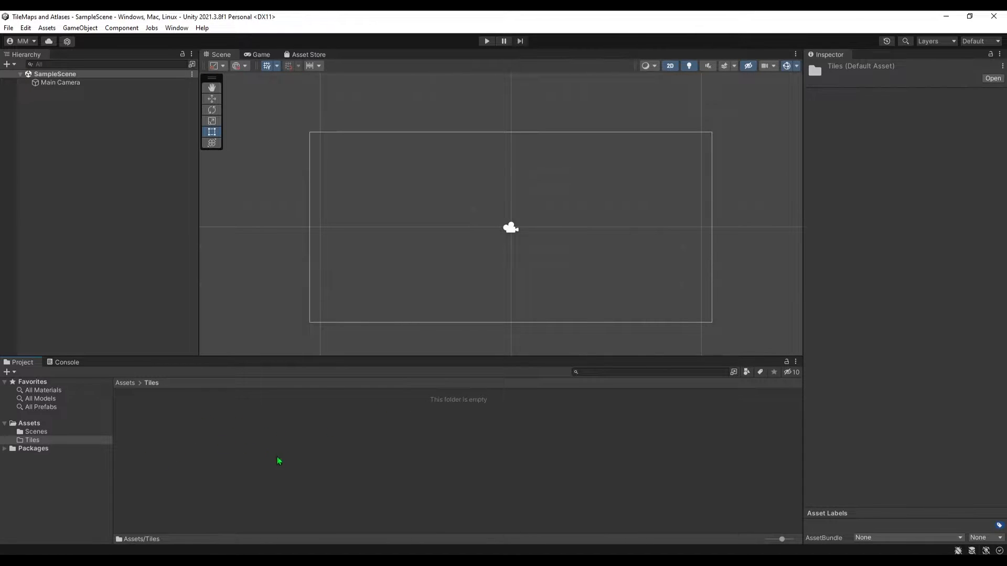
pyautogui.click(176, 418)
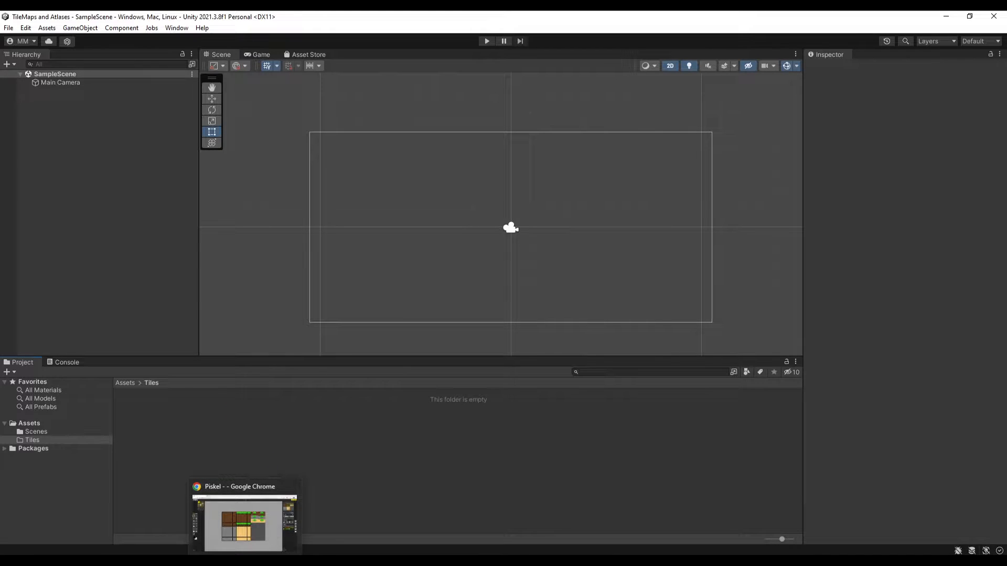
# Step: In Piskel, move the right column of grass-tuft tiles into the empty column below-left
pyautogui.click(243, 521)
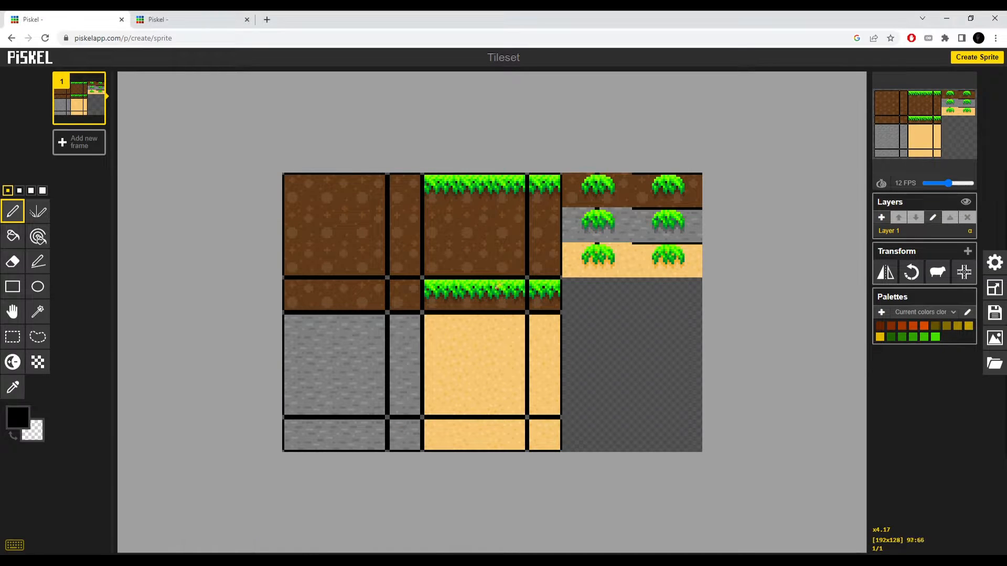
pyautogui.scroll(1, 495, 285)
pyautogui.scroll(1, 488, 311)
pyautogui.scroll(1, 488, 310)
pyautogui.scroll(-1, 613, 270)
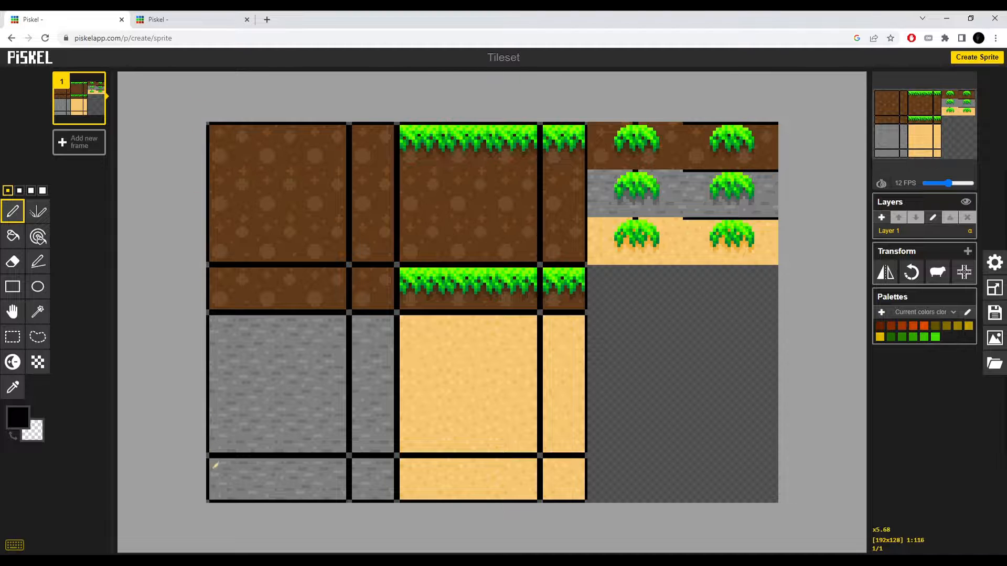
pyautogui.press('s')
pyautogui.scroll(2, 710, 291)
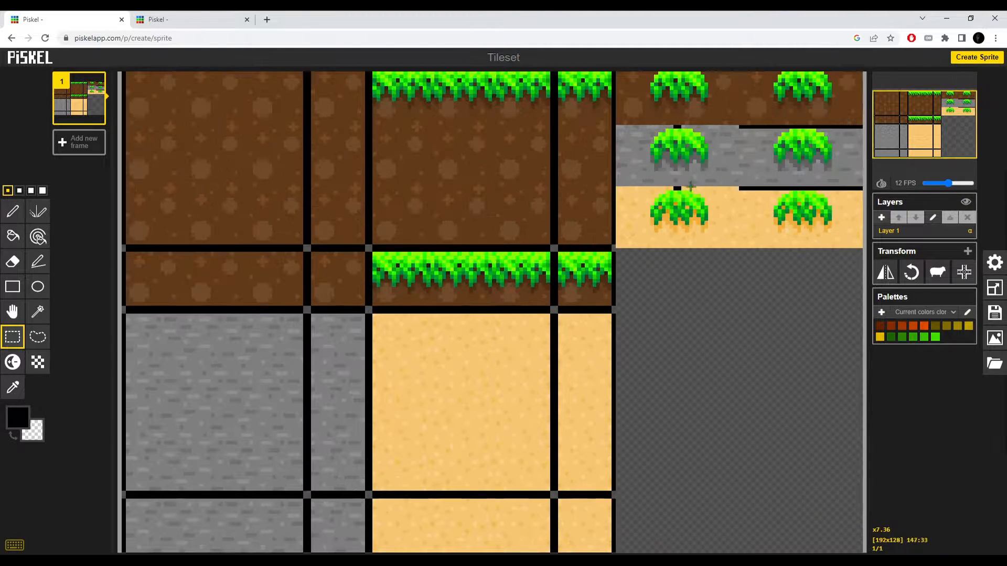
pyautogui.scroll(1, 692, 189)
pyautogui.scroll(-1, 712, 149)
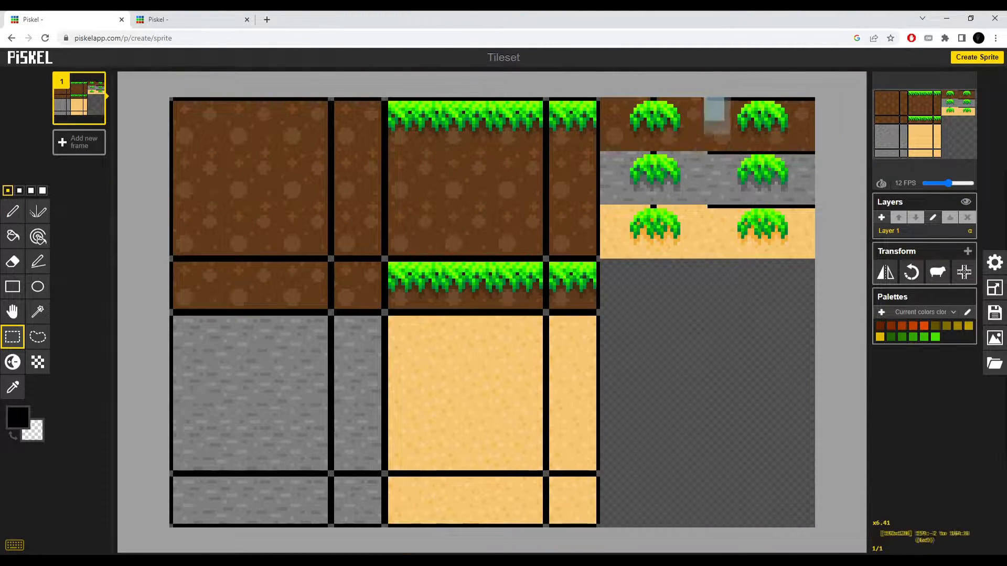
pyautogui.moveTo(709, 94); pyautogui.dragTo(826, 290)
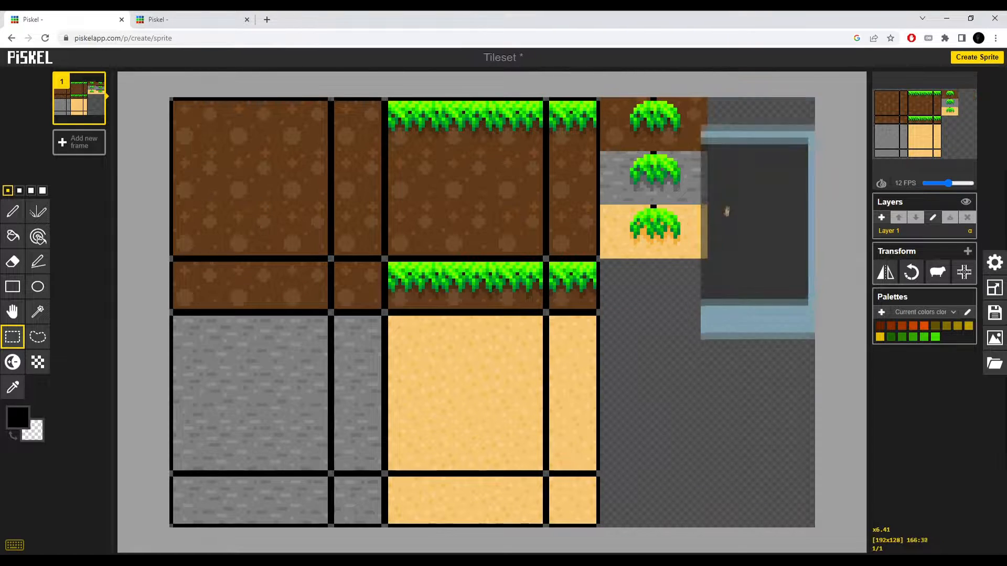
pyautogui.moveTo(759, 158); pyautogui.dragTo(626, 325)
pyautogui.press('Return')
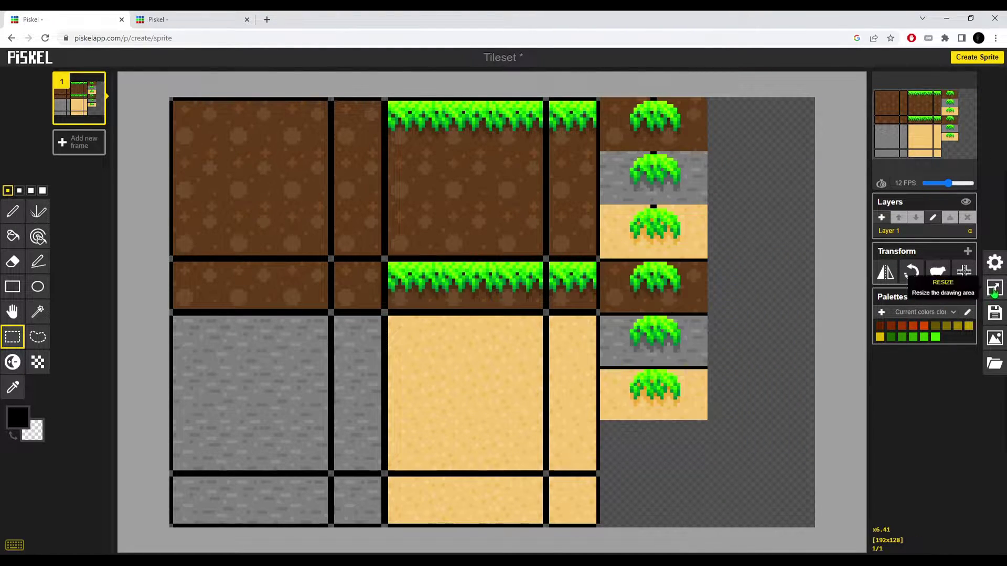
# Step: Resize the canvas to 160×128 anchored left, trimming the empty right side, and go to export
pyautogui.click(994, 288)
pyautogui.click(911, 280)
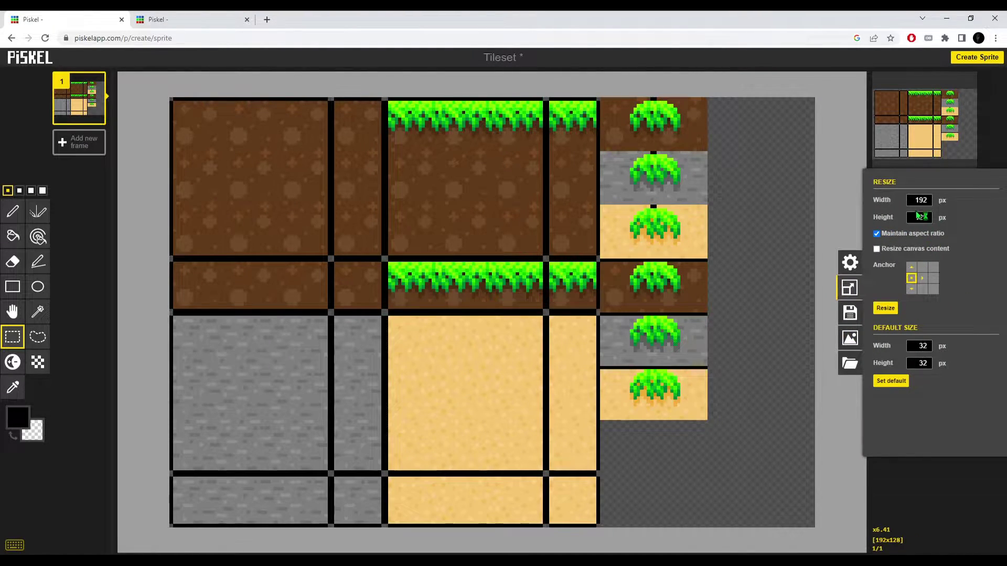
pyautogui.click(885, 307)
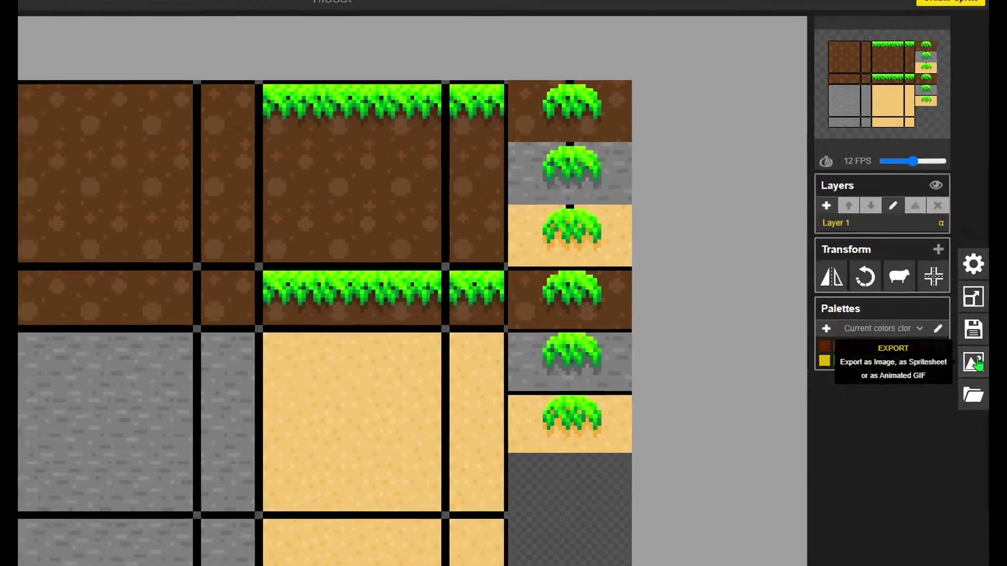
pyautogui.click(974, 363)
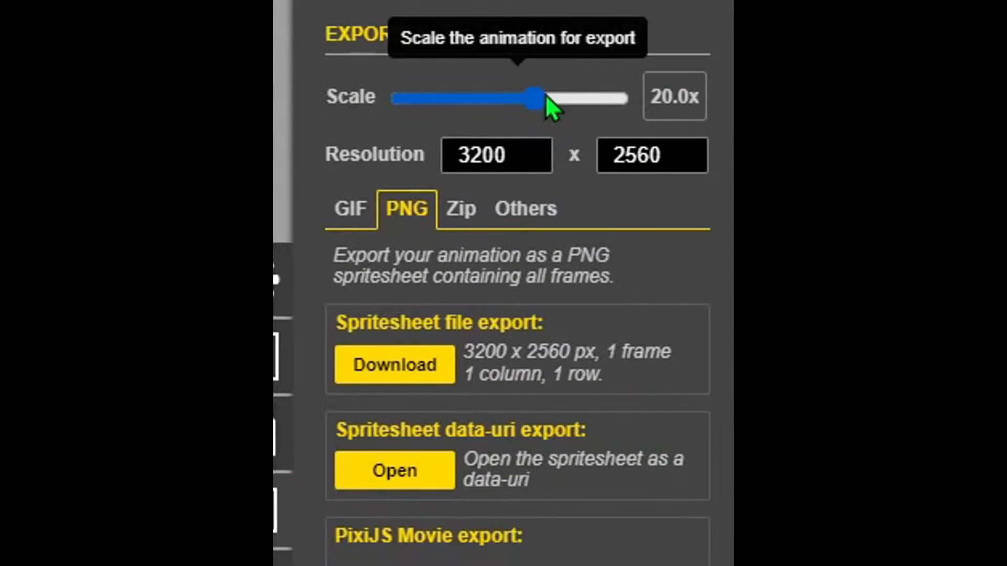
# Step: Export the tileset spritesheet as a PNG at 1x scale (160×128) and download it
pyautogui.moveTo(542, 98); pyautogui.dragTo(394, 98)
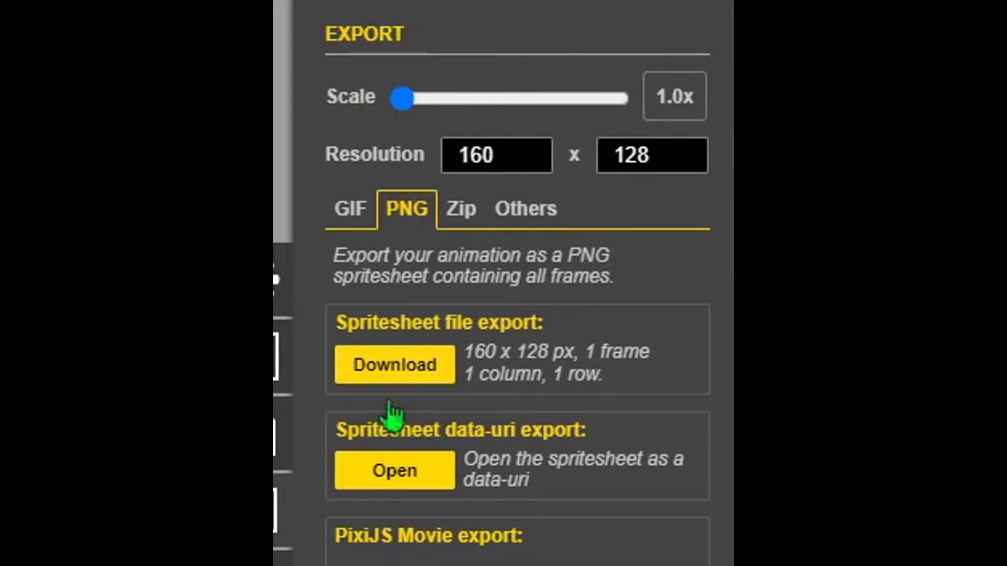
pyautogui.click(350, 211)
pyautogui.click(407, 208)
pyautogui.click(395, 365)
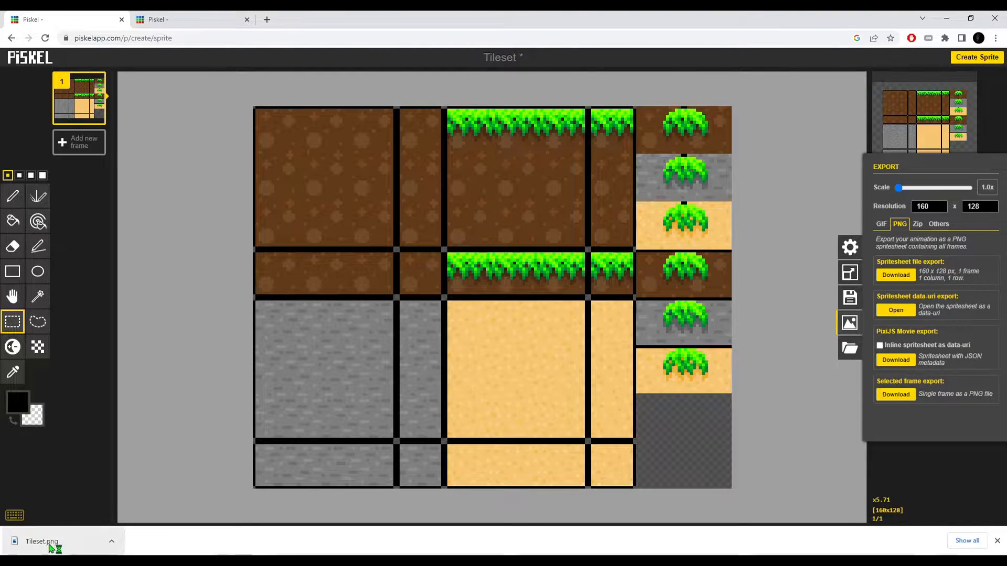
# Step: Drag Tileset.png from the browser downloads into the Tiles folder and select it to show its import settings
pyautogui.moveTo(44, 542); pyautogui.dragTo(139, 454)
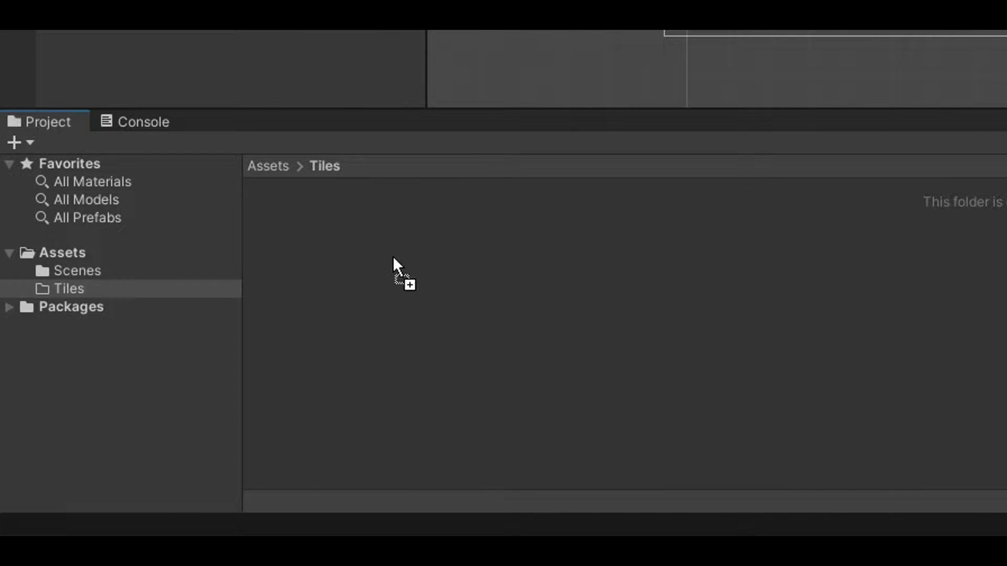
pyautogui.moveTo(392, 255); pyautogui.dragTo(393, 255)
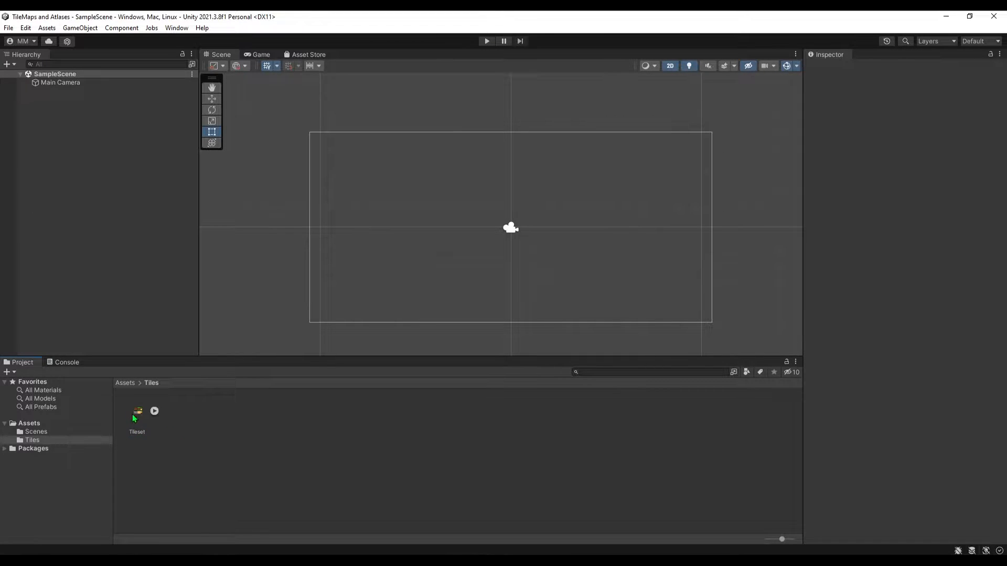
pyautogui.click(138, 416)
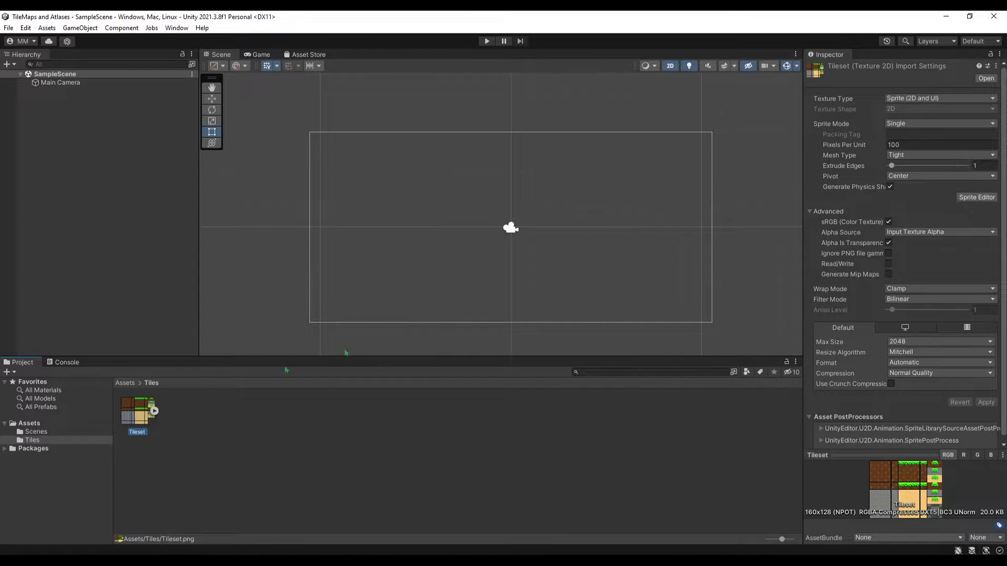
pyautogui.click(154, 410)
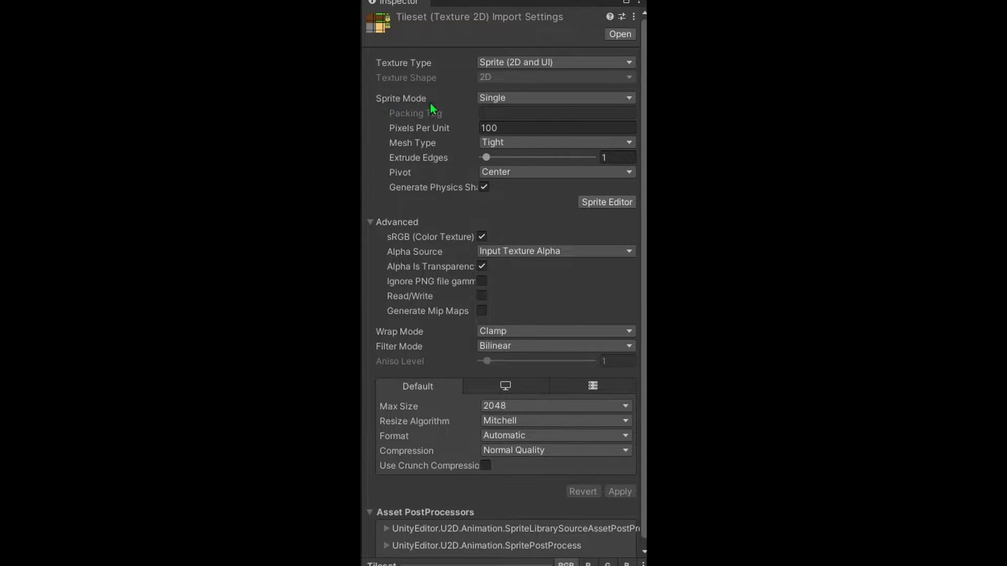
# Step: Set Tileset to Multiple sprite mode, 16 pixels per unit, and Point (no filter) filtering
pyautogui.click(505, 100)
pyautogui.click(517, 135)
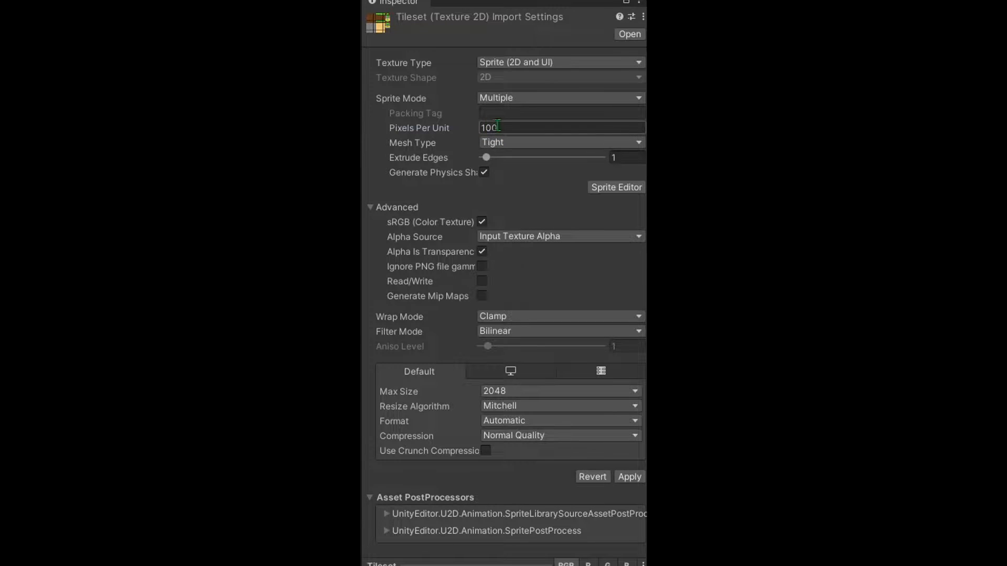
pyautogui.write('16')
pyautogui.press('BackSpace')
pyautogui.press('BackSpace')
pyautogui.write('32')
pyautogui.hotkey('ctrl', 'a')
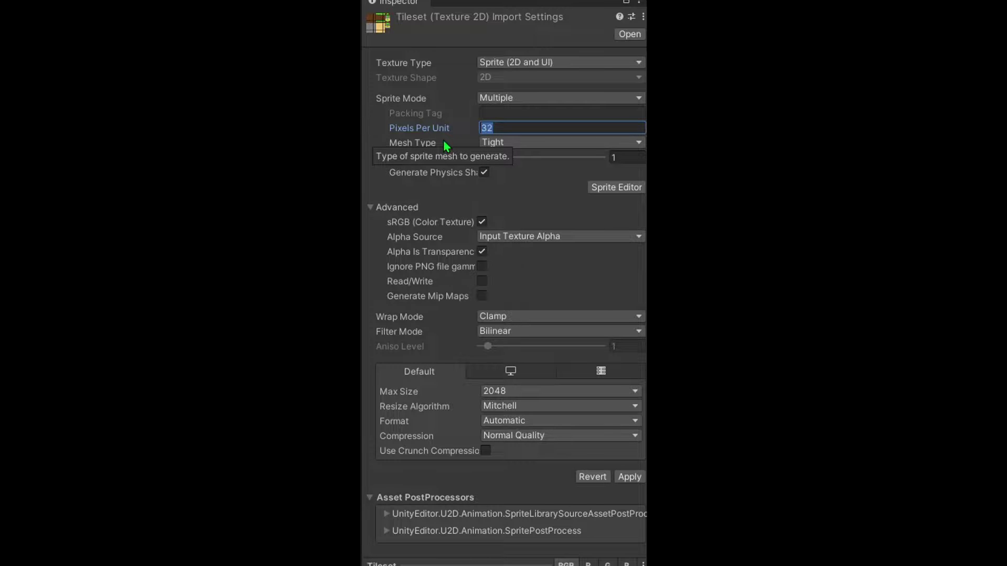
pyautogui.write('16')
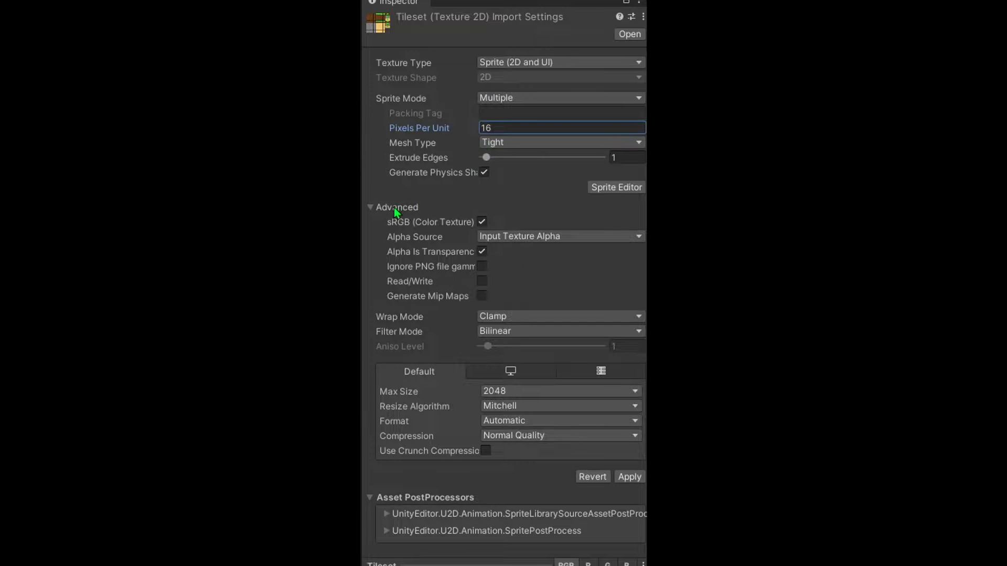
pyautogui.click(372, 209)
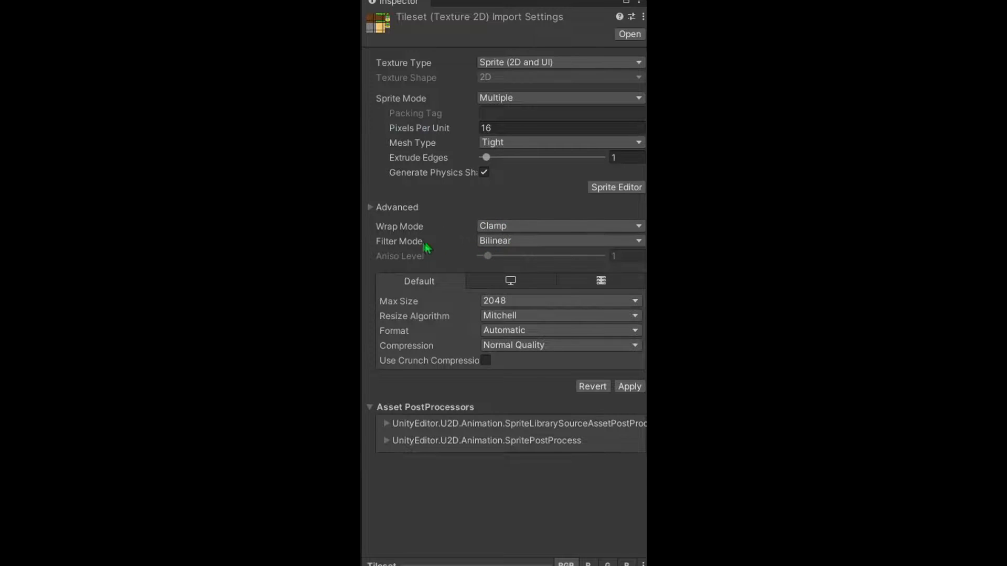
pyautogui.click(496, 241)
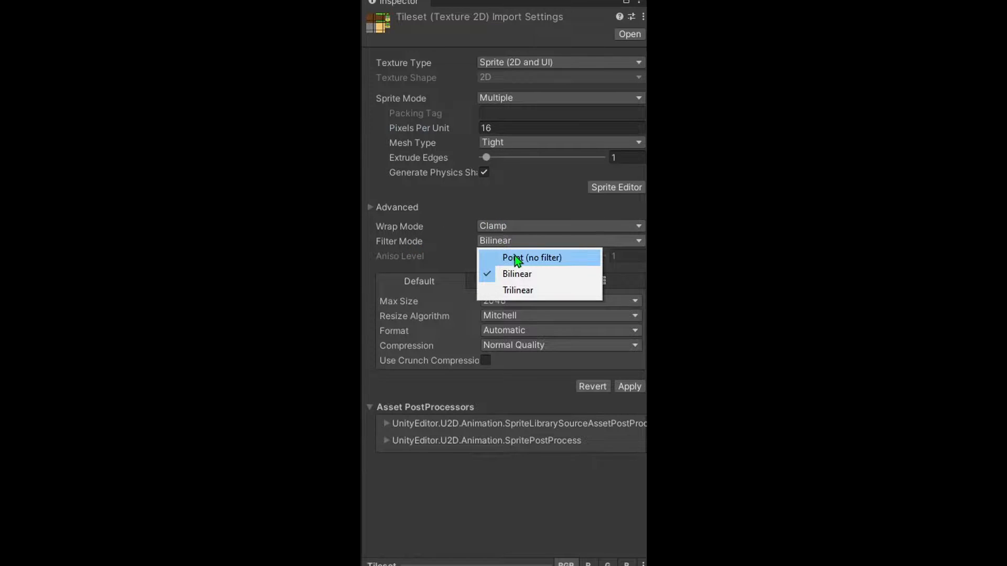
pyautogui.click(515, 256)
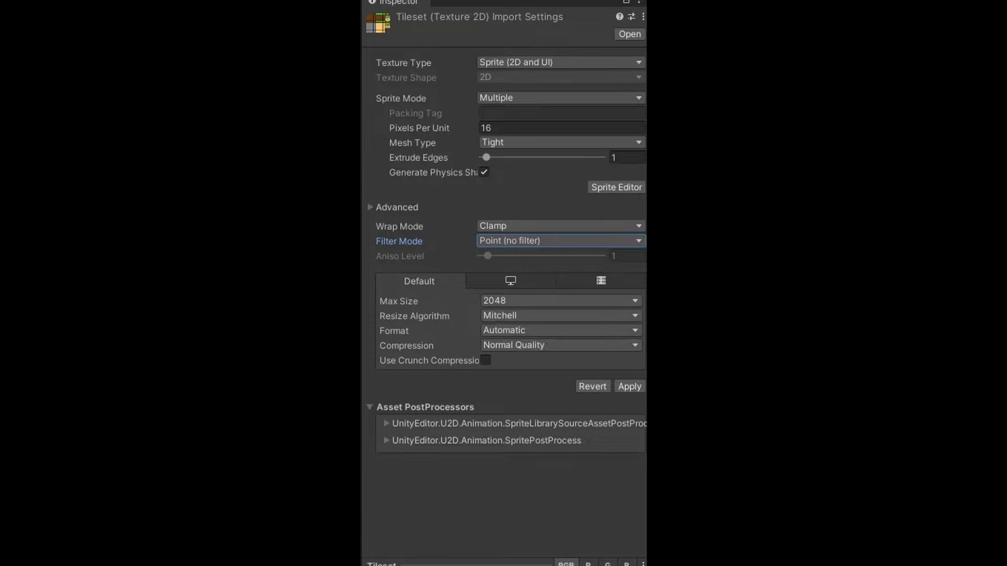
# Step: Keep max texture size at 2048, set Compression to None, and apply the import settings
pyautogui.click(558, 301)
pyautogui.click(519, 399)
pyautogui.click(503, 300)
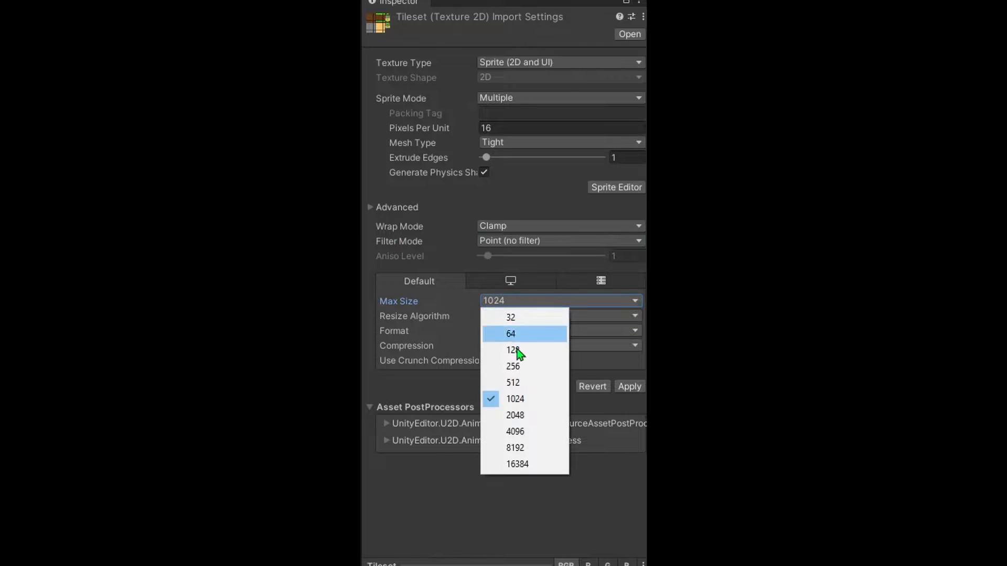
pyautogui.click(529, 415)
pyautogui.click(513, 303)
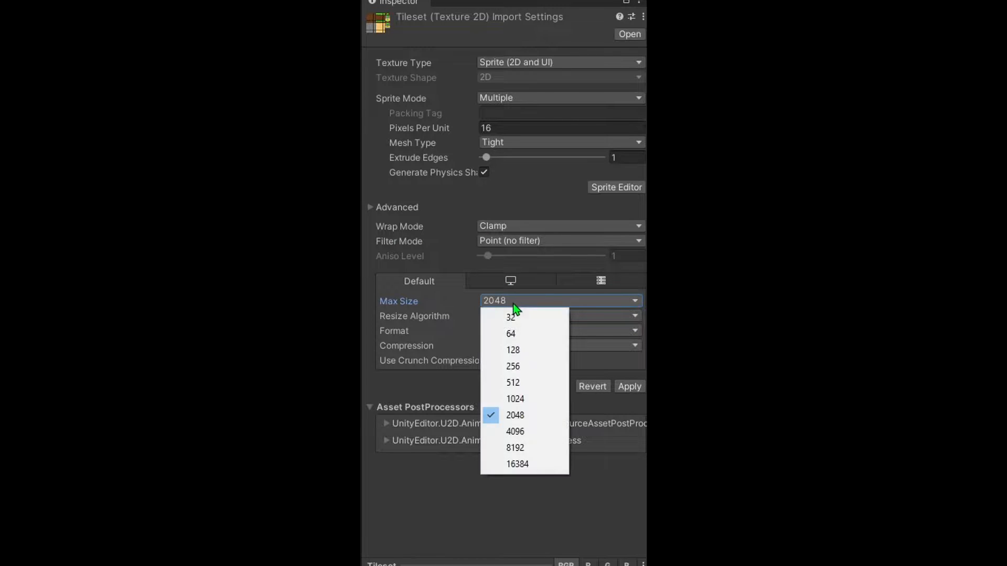
pyautogui.click(523, 399)
pyautogui.click(503, 300)
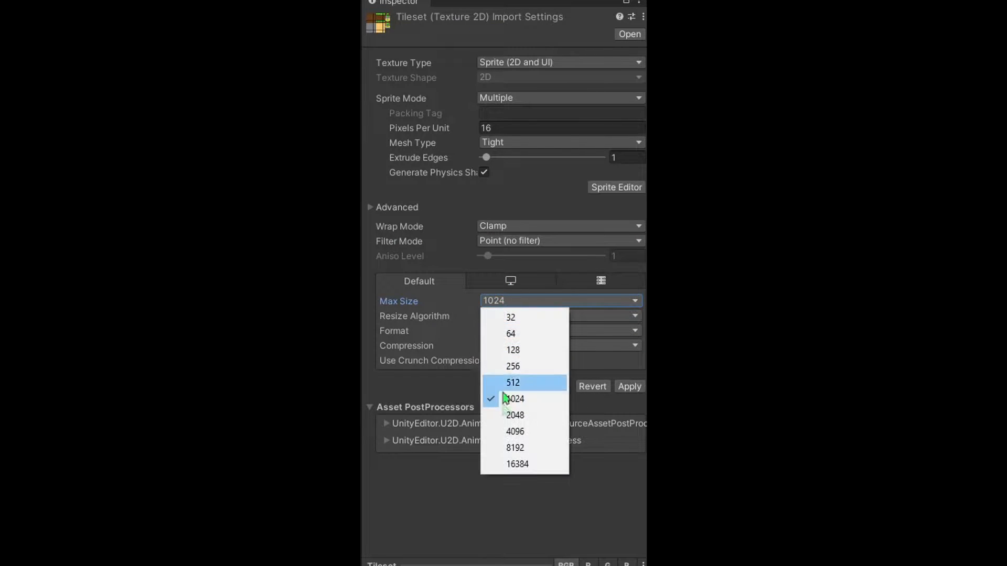
pyautogui.click(523, 416)
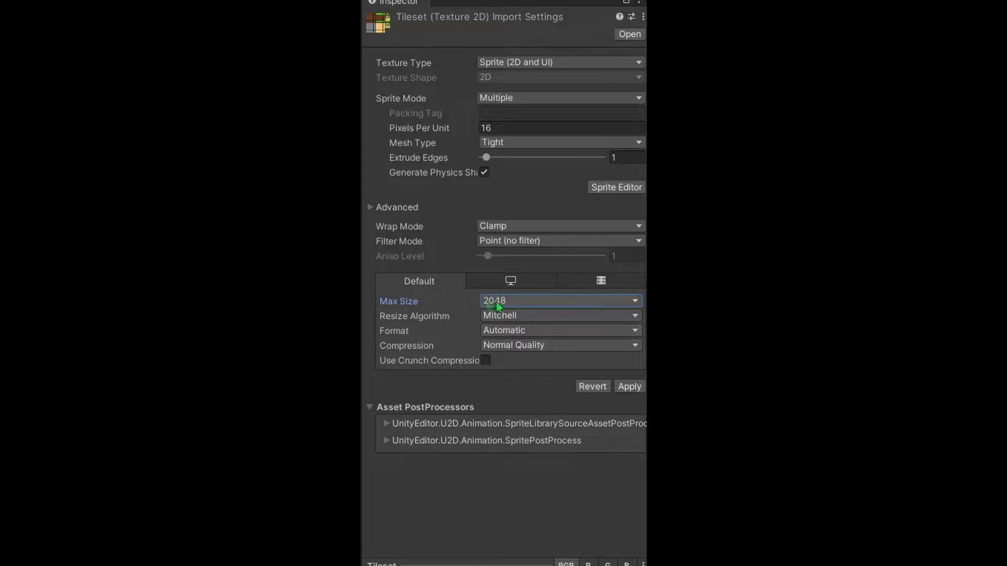
pyautogui.click(514, 331)
pyautogui.click(521, 344)
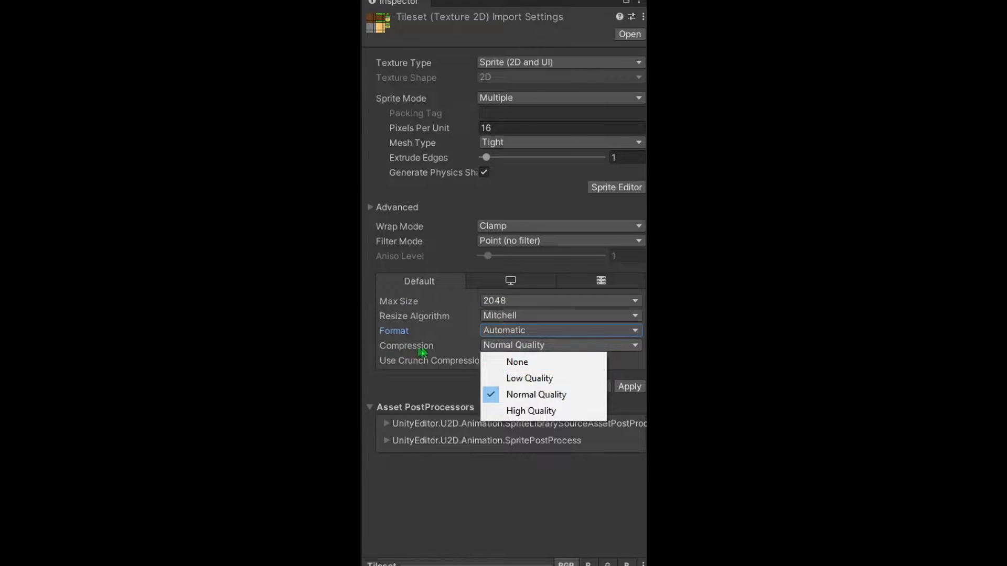
pyautogui.click(516, 362)
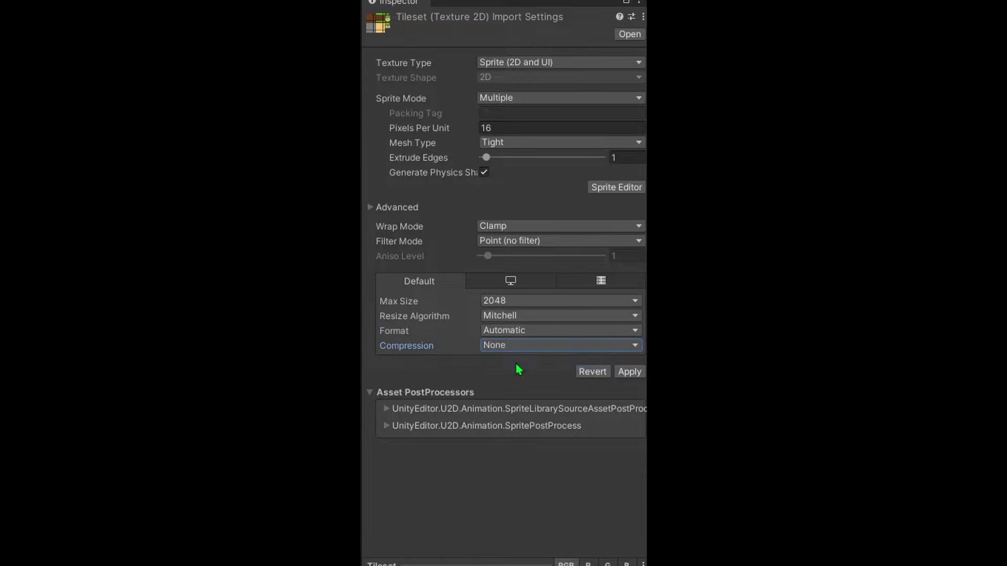
pyautogui.click(629, 372)
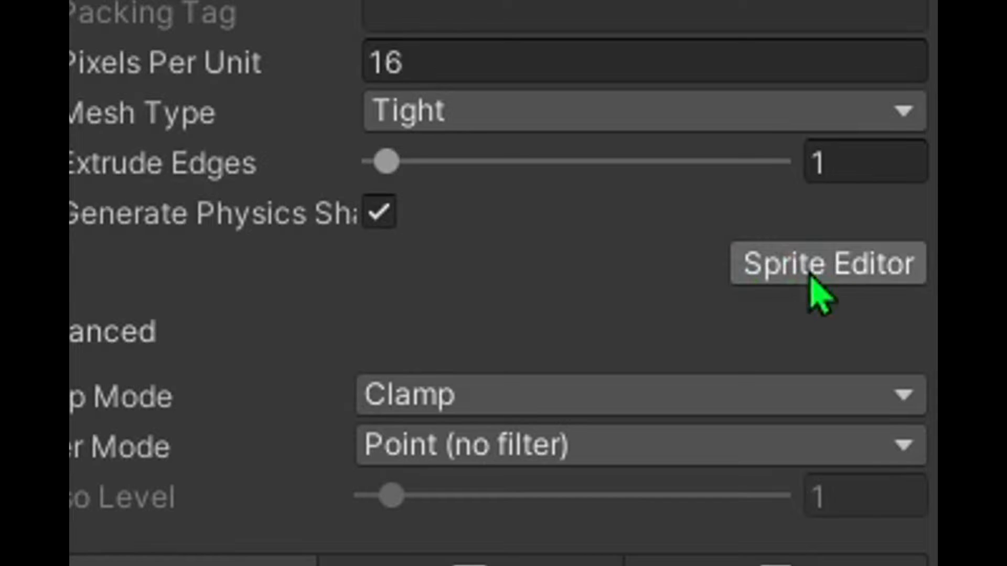
# Step: Open Tileset in the Sprite Editor module and bring up its slicing options
pyautogui.click(827, 292)
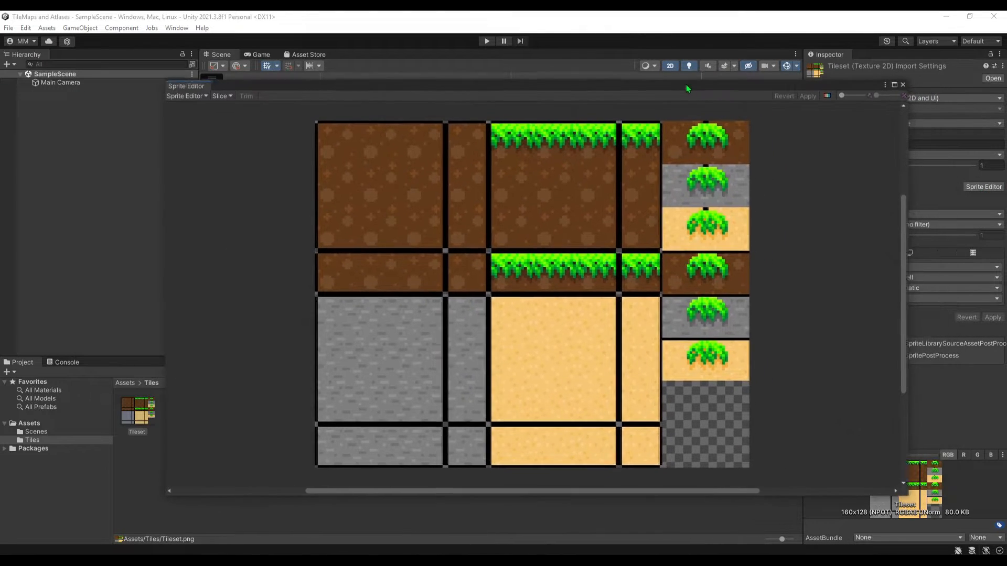
pyautogui.moveTo(646, 73)
pyautogui.mouseDown()
pyautogui.moveTo(549, 78)
pyautogui.moveTo(700, 83)
pyautogui.mouseUp()
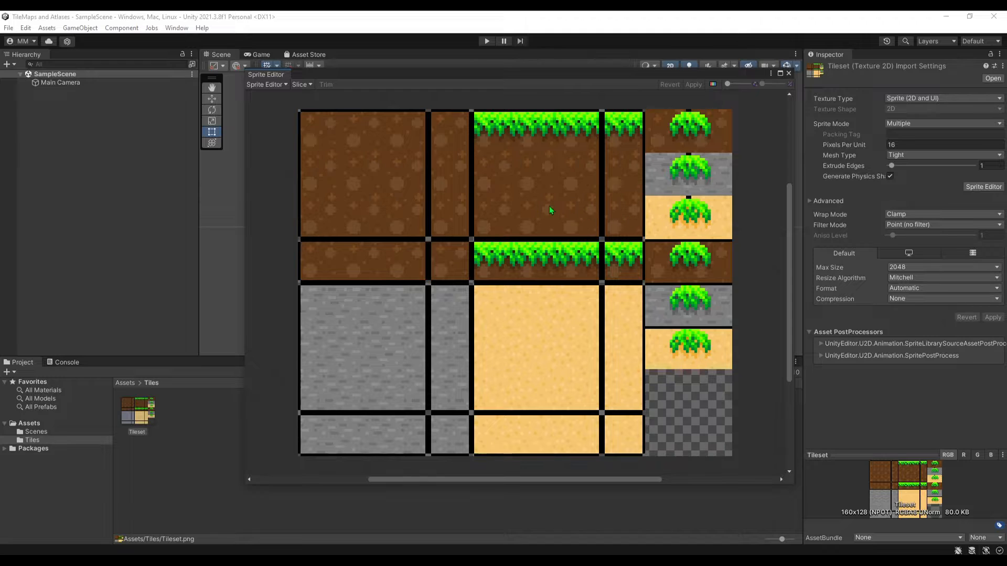
pyautogui.click(278, 85)
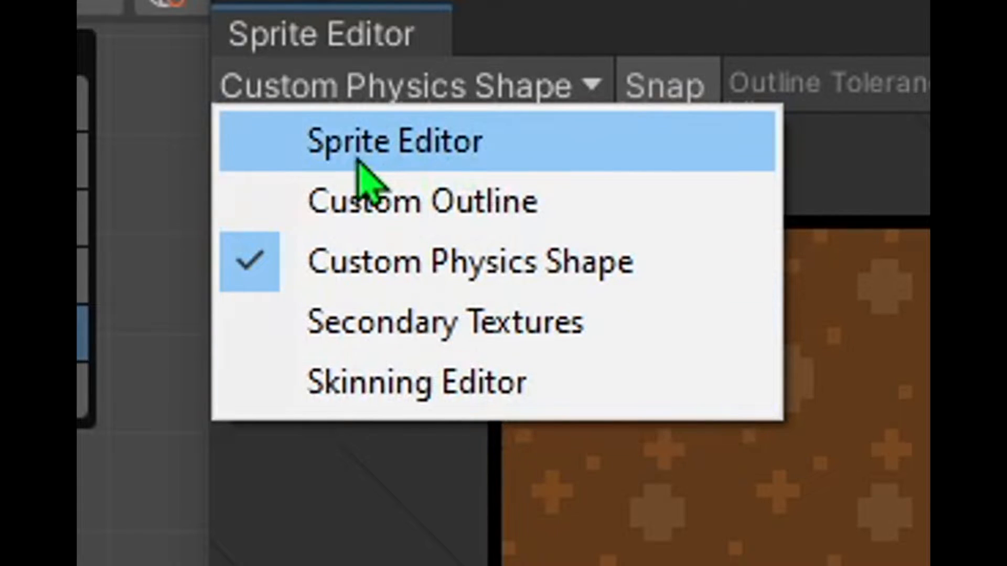
pyautogui.click(358, 162)
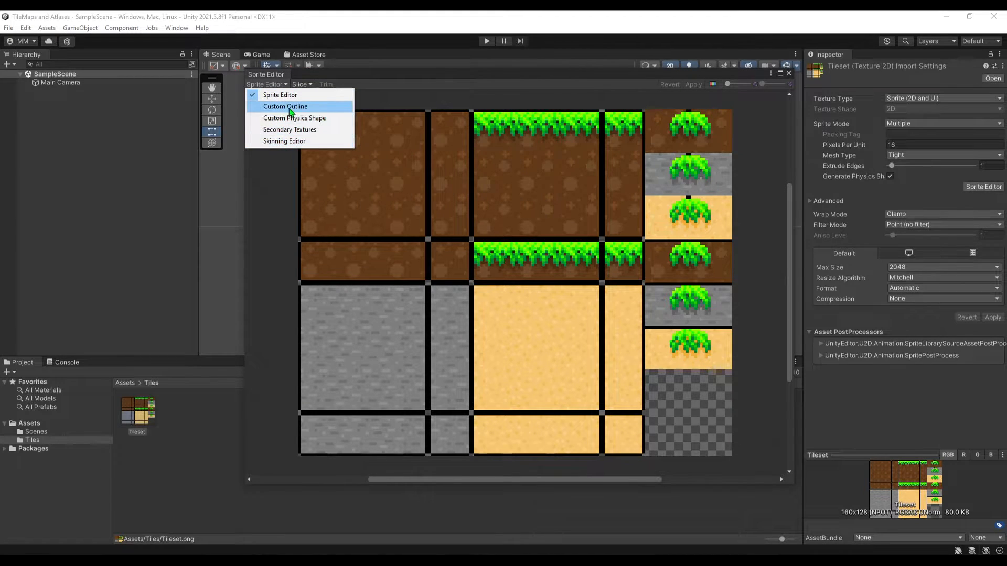
pyautogui.click(281, 95)
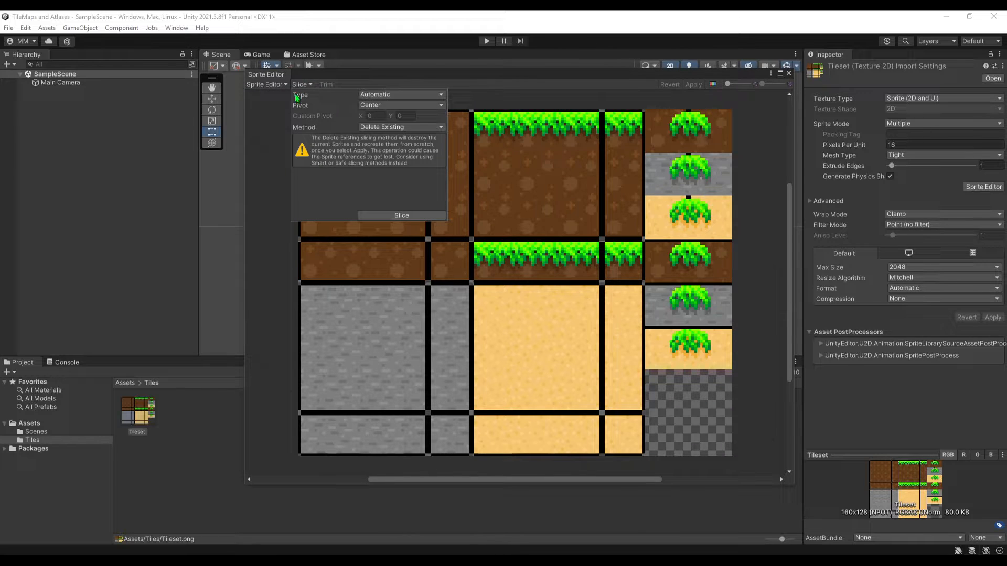
pyautogui.click(268, 84)
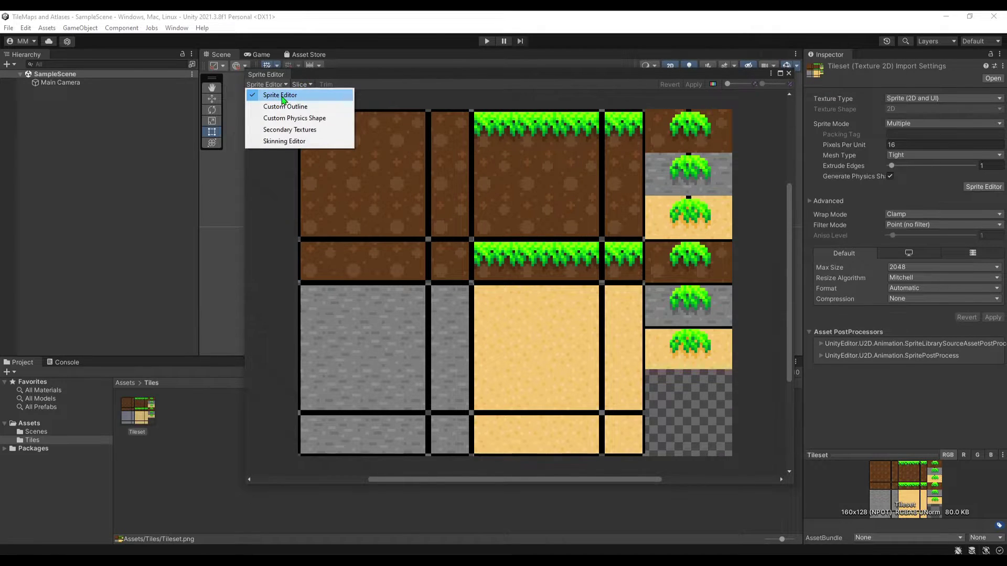
pyautogui.click(306, 85)
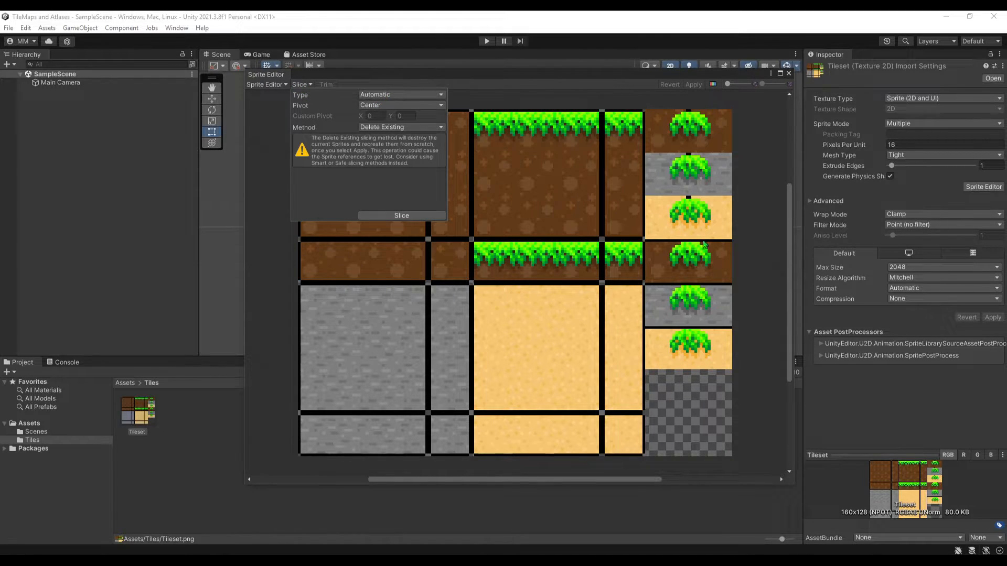
# Step: Choose Grid By Cell Size slicing with a 16 by 16 pixel cell, previewing the grid
pyautogui.click(375, 93)
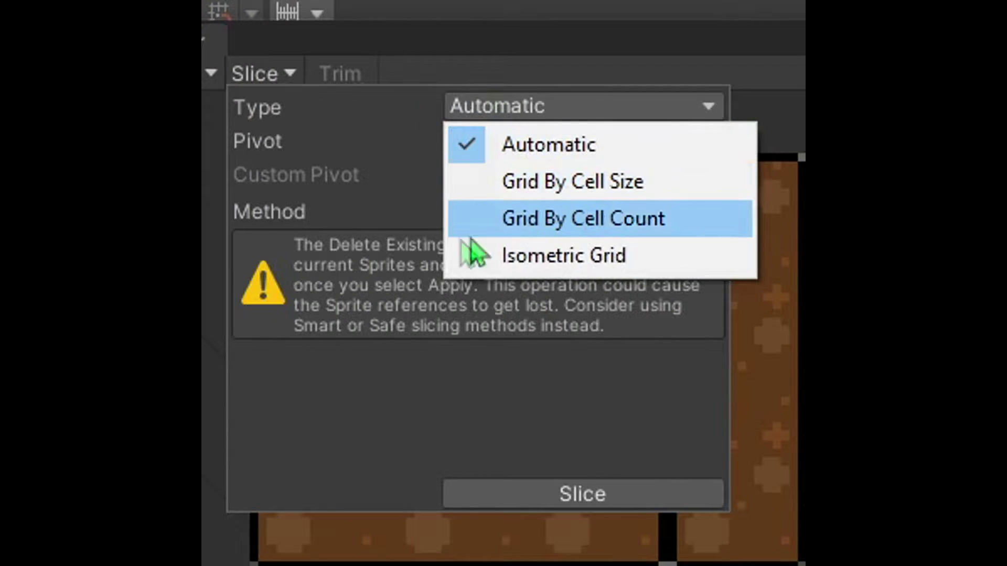
pyautogui.click(621, 182)
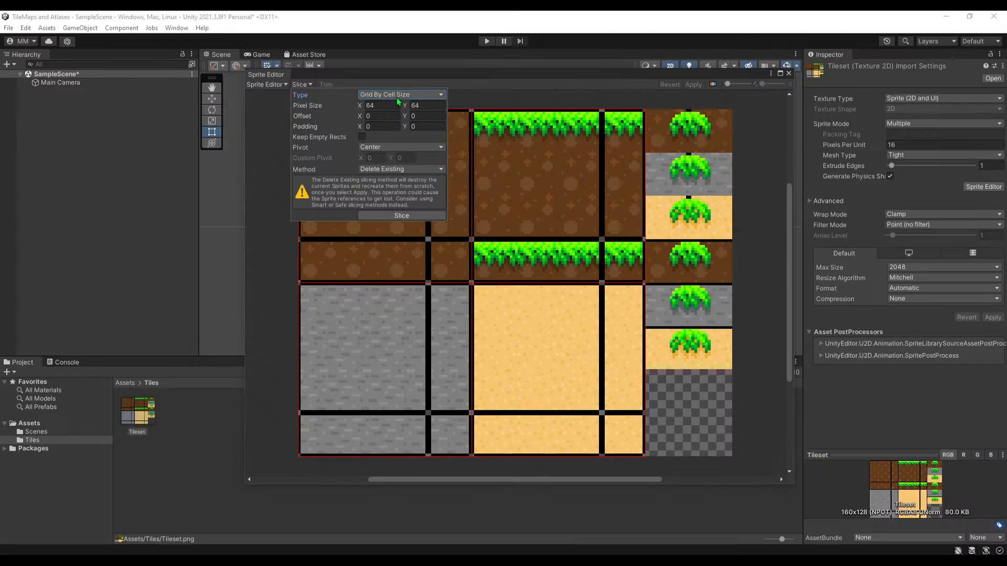
pyautogui.click(388, 104)
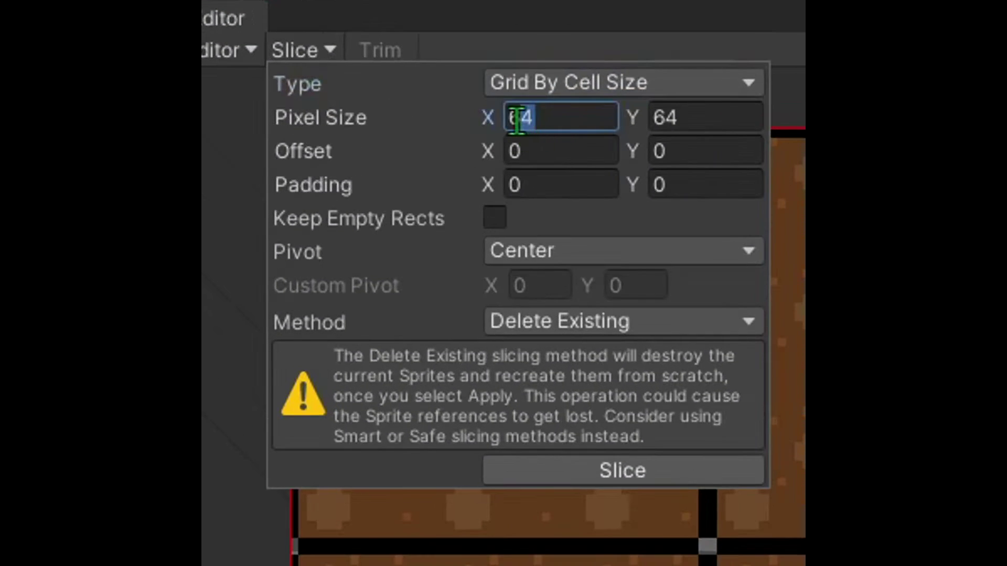
pyautogui.moveTo(376, 105); pyautogui.dragTo(360, 106)
pyautogui.write('16')
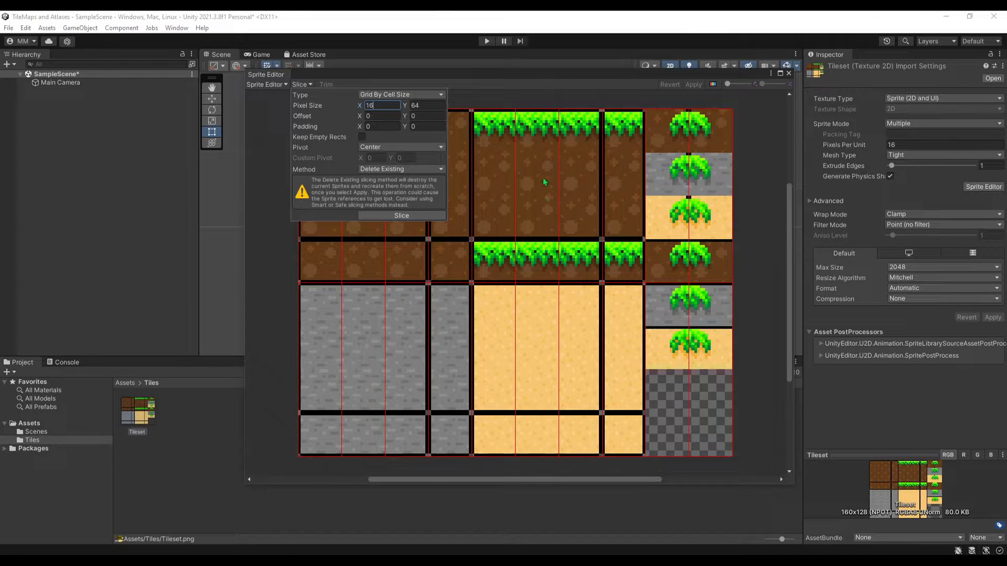
pyautogui.scroll(2, 543, 178)
pyautogui.scroll(-2, 564, 166)
pyautogui.scroll(2, 564, 166)
pyautogui.scroll(2, 563, 166)
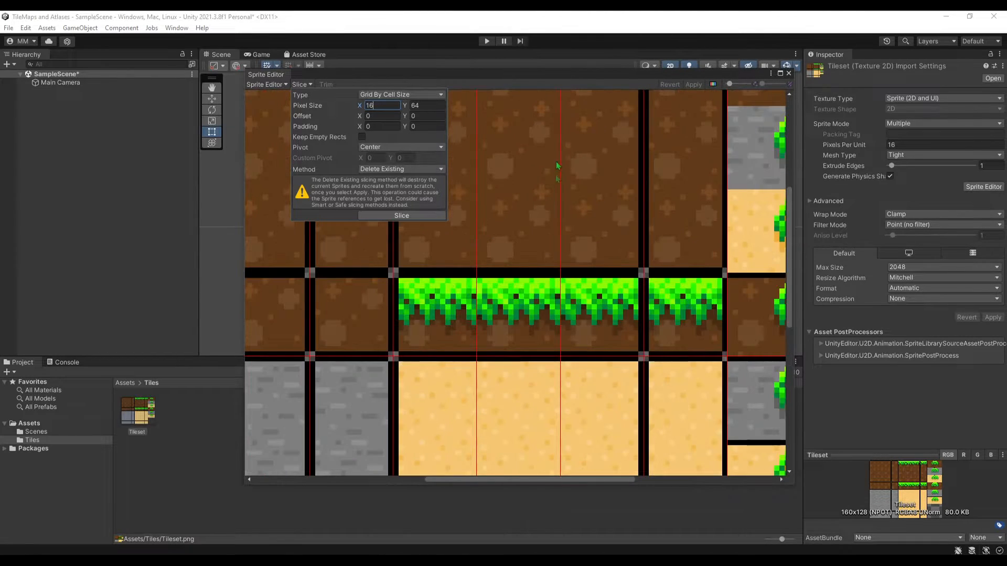
pyautogui.scroll(1, 438, 237)
pyautogui.scroll(-1, 438, 237)
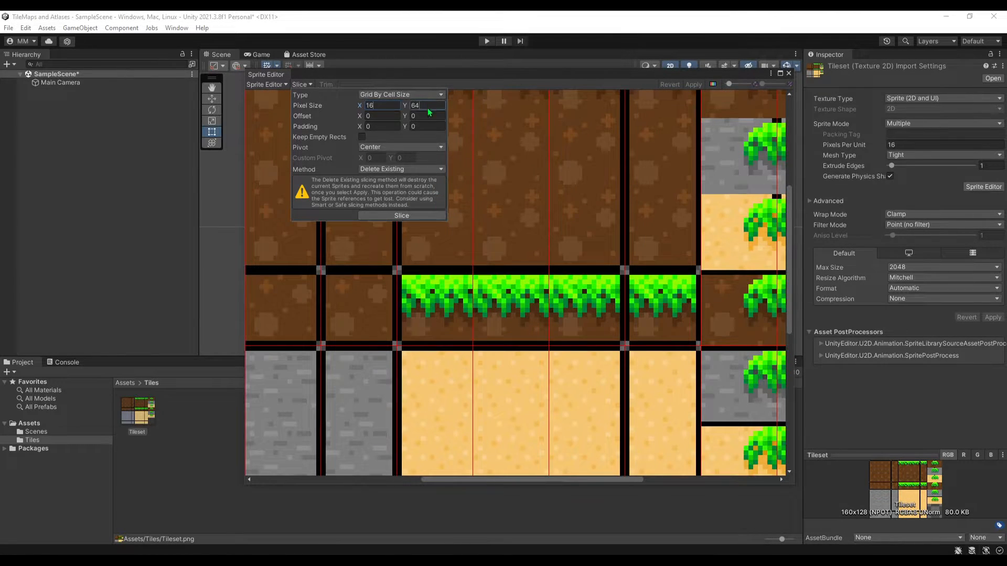
pyautogui.click(414, 106)
pyautogui.write('16')
pyautogui.scroll(-2, 537, 236)
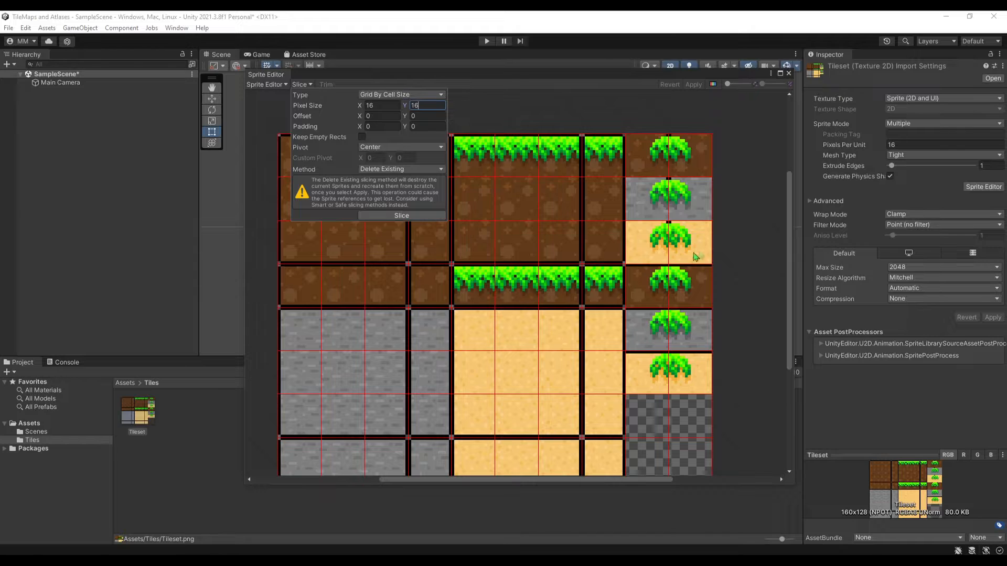
pyautogui.click(380, 94)
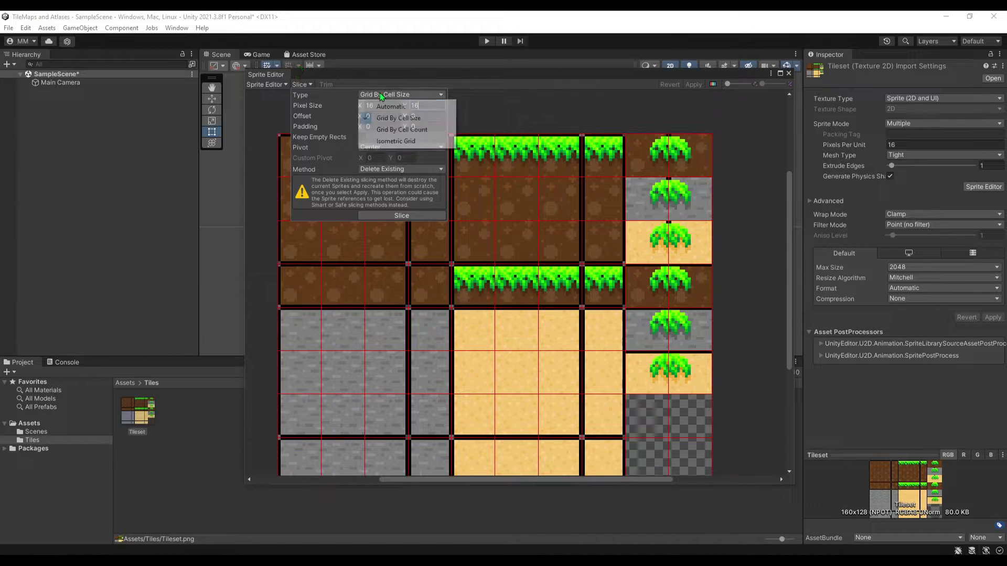
# Step: Try Grid By Cell Count, return to Grid By Cell Size, and keep the pivot Center
pyautogui.click(401, 129)
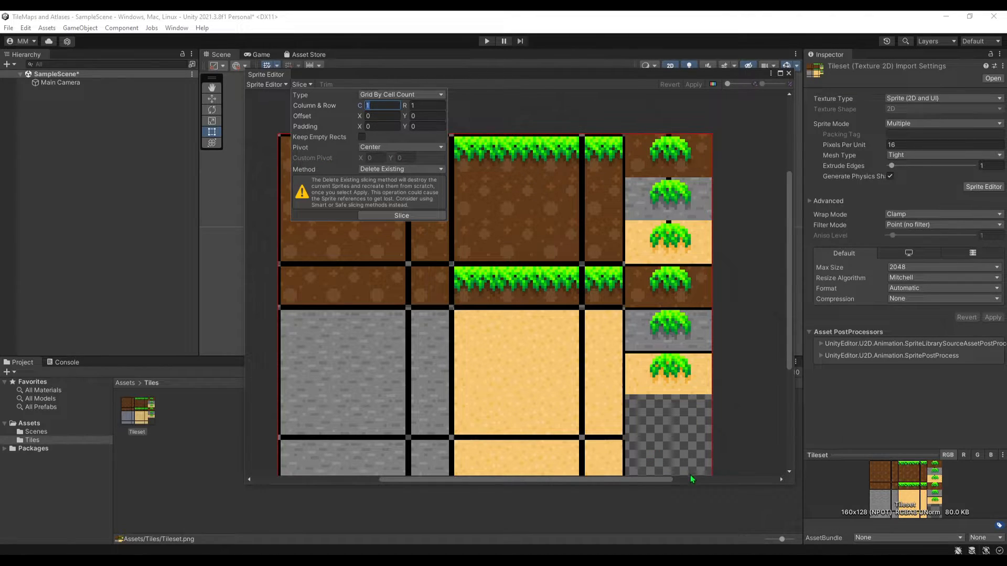
pyautogui.write('0')
pyautogui.click(423, 106)
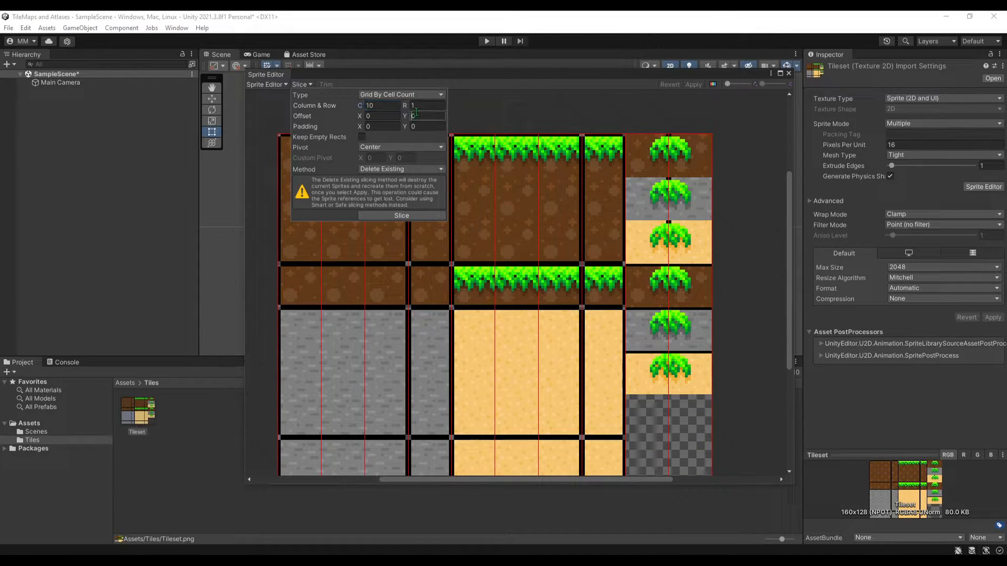
pyautogui.write('8')
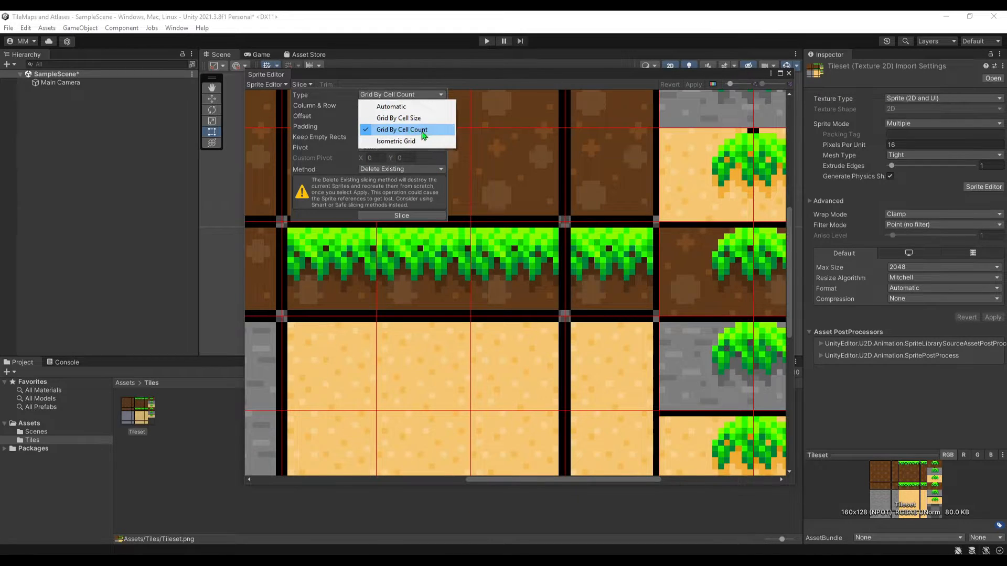
pyautogui.click(398, 118)
pyautogui.click(402, 157)
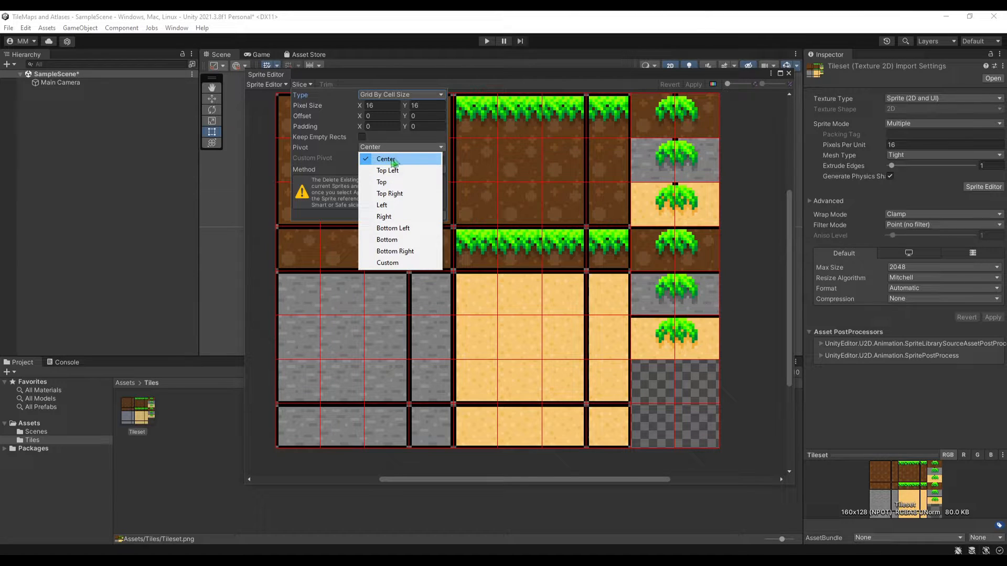
pyautogui.click(389, 159)
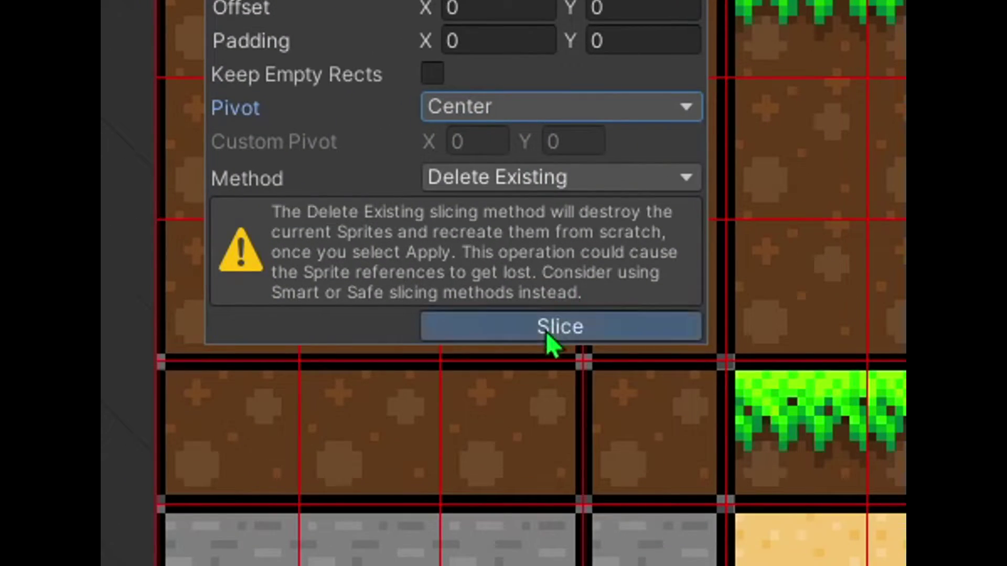
# Step: Slice Tileset into 16×16 sprites, apply, and close the Sprite Editor
pyautogui.click(545, 331)
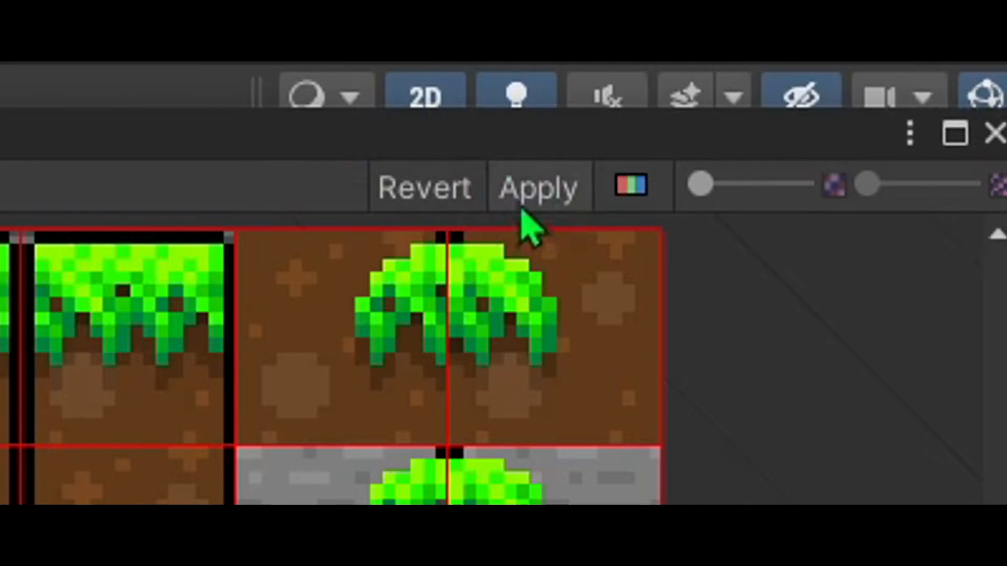
pyautogui.click(539, 188)
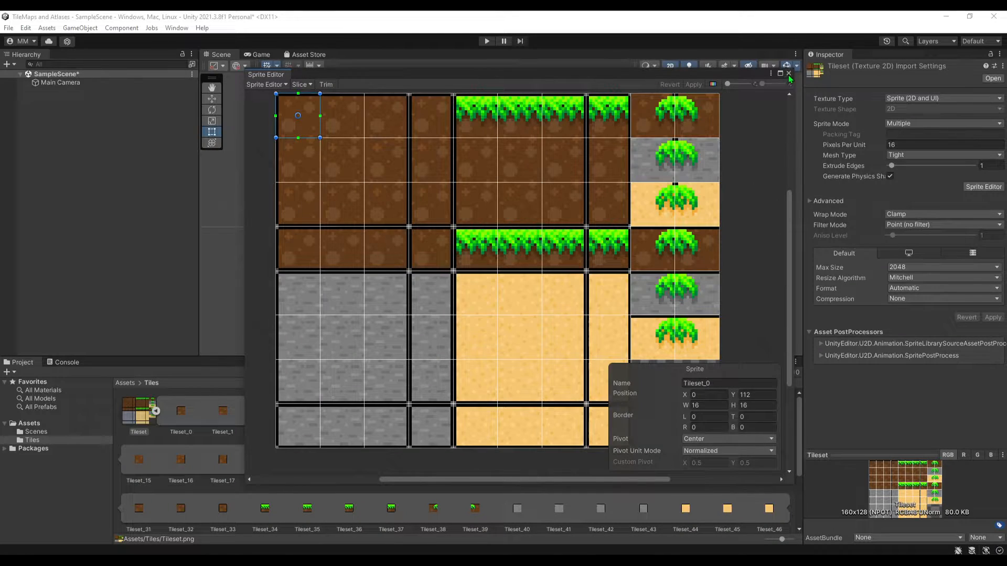
pyautogui.click(788, 75)
pyautogui.scroll(-2, 183, 427)
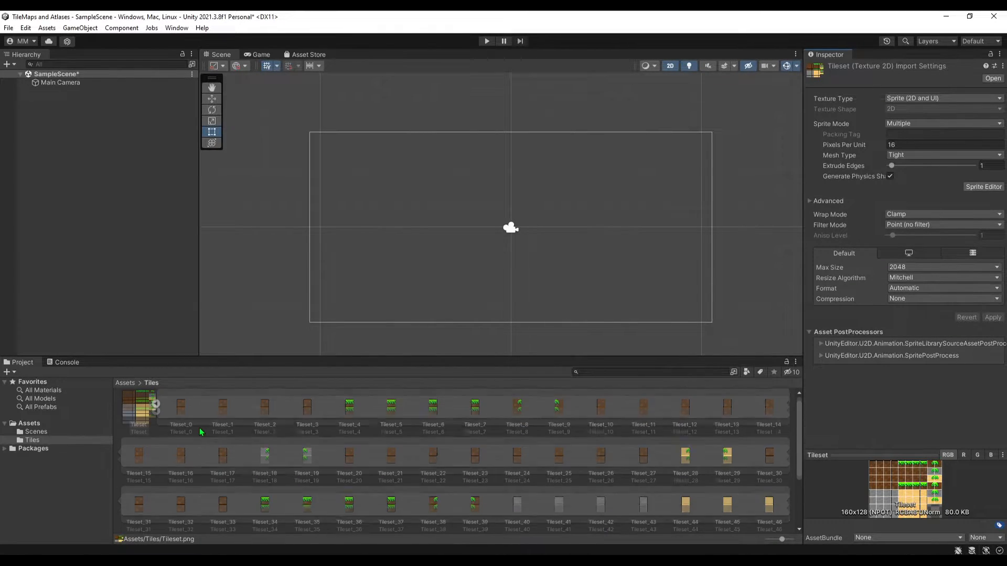
# Step: Inspect sliced sprite Tileset_0, then collapse the Tileset sub-asset list in the Project panel
pyautogui.click(183, 417)
pyautogui.scroll(-2, 184, 421)
pyautogui.scroll(2, 249, 432)
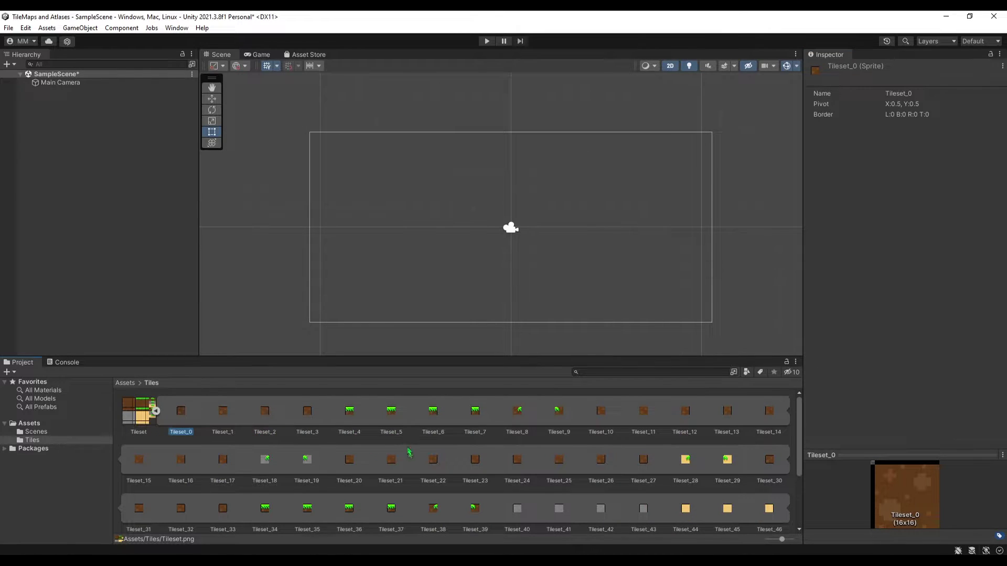
pyautogui.scroll(2, 410, 453)
pyautogui.click(155, 412)
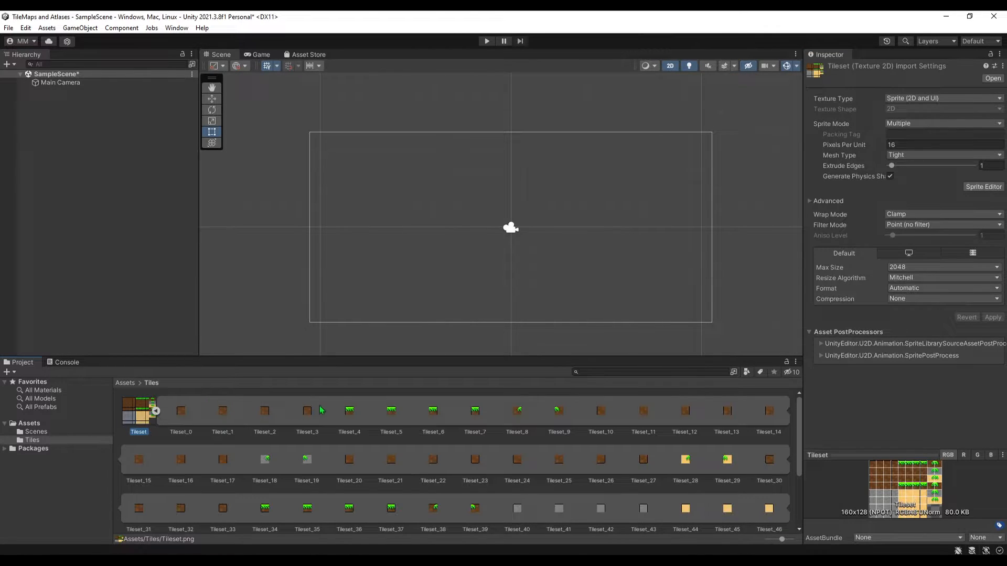
pyautogui.click(155, 411)
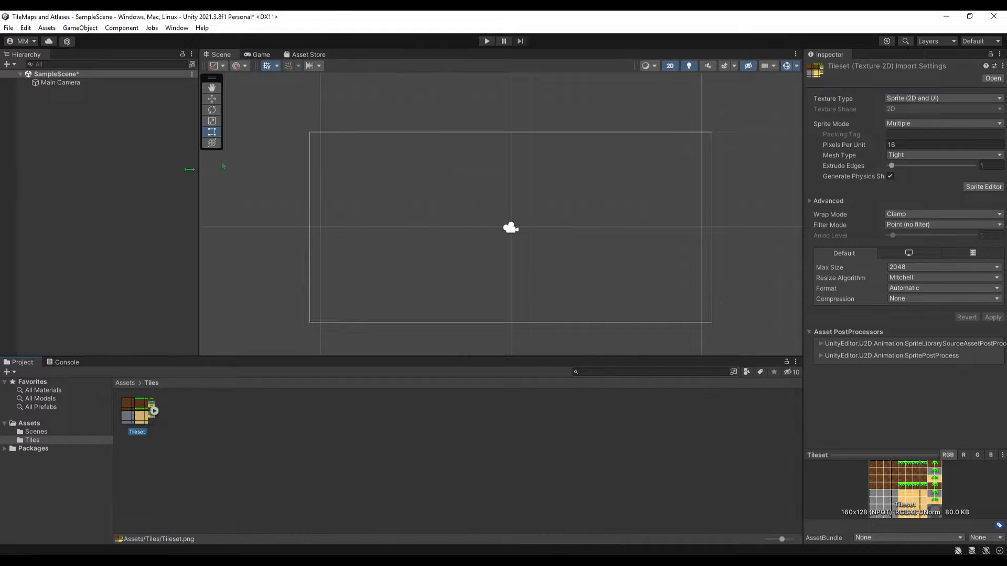
# Step: Set the Game view aspect to Full HD (1920x1080)
pyautogui.click(261, 54)
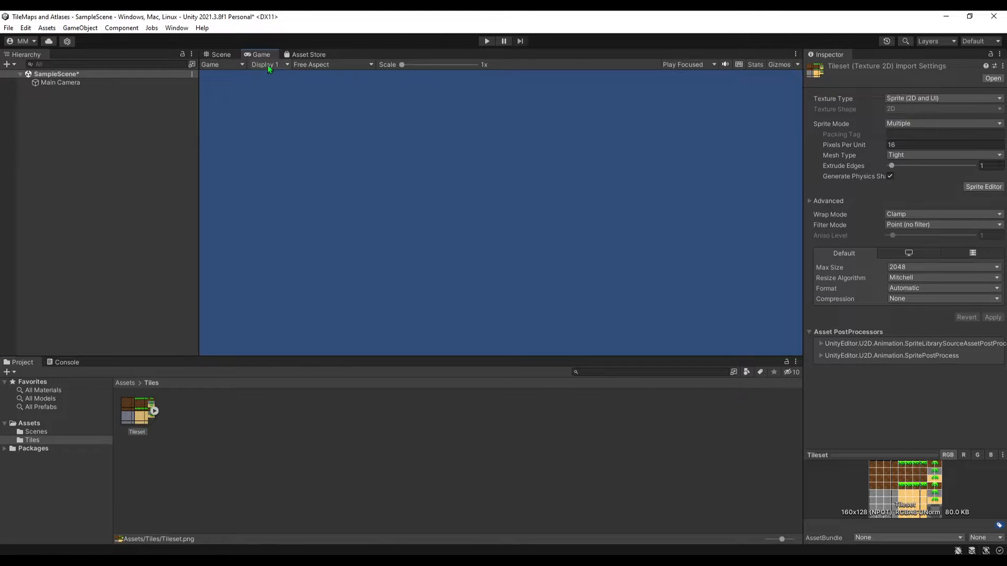
pyautogui.click(311, 64)
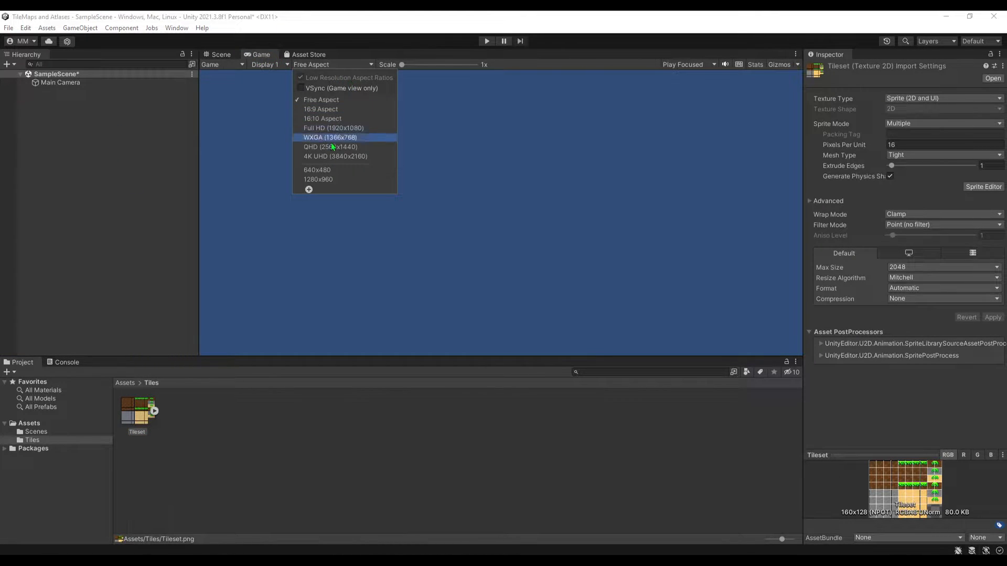
pyautogui.click(324, 128)
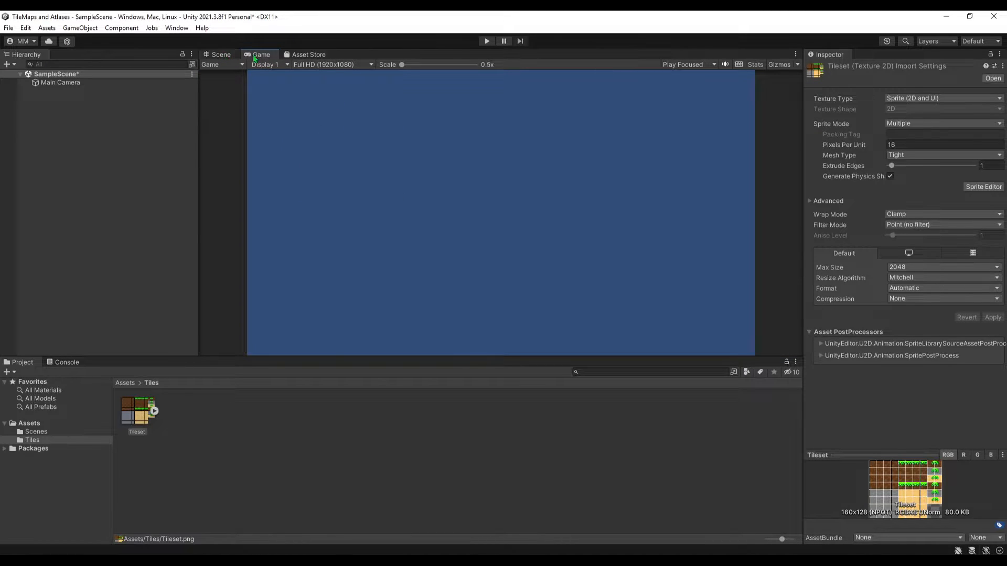
pyautogui.click(324, 65)
pyautogui.click(266, 76)
# Step: Dock the Game view to the right of the Scene view and adjust the split
pyautogui.click(221, 54)
pyautogui.moveTo(261, 54)
pyautogui.mouseDown()
pyautogui.moveTo(706, 134)
pyautogui.moveTo(720, 149)
pyautogui.mouseUp()
pyautogui.moveTo(599, 168); pyautogui.dragTo(527, 168)
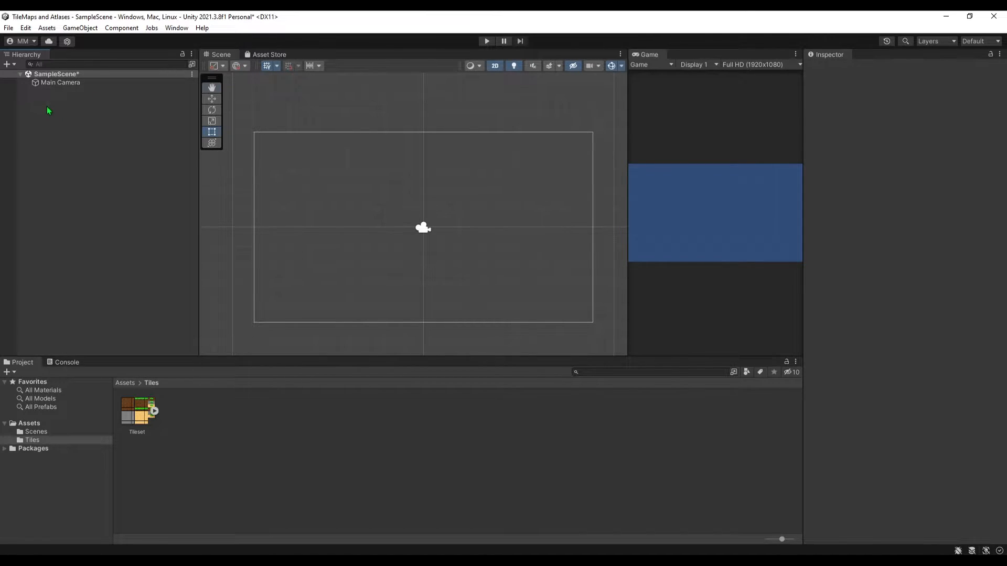
# Step: Create a rectangular tilemap under a new Grid and name it GroundTileMap
pyautogui.rightClick(70, 158)
pyautogui.click(54, 136)
pyautogui.rightClick(58, 140)
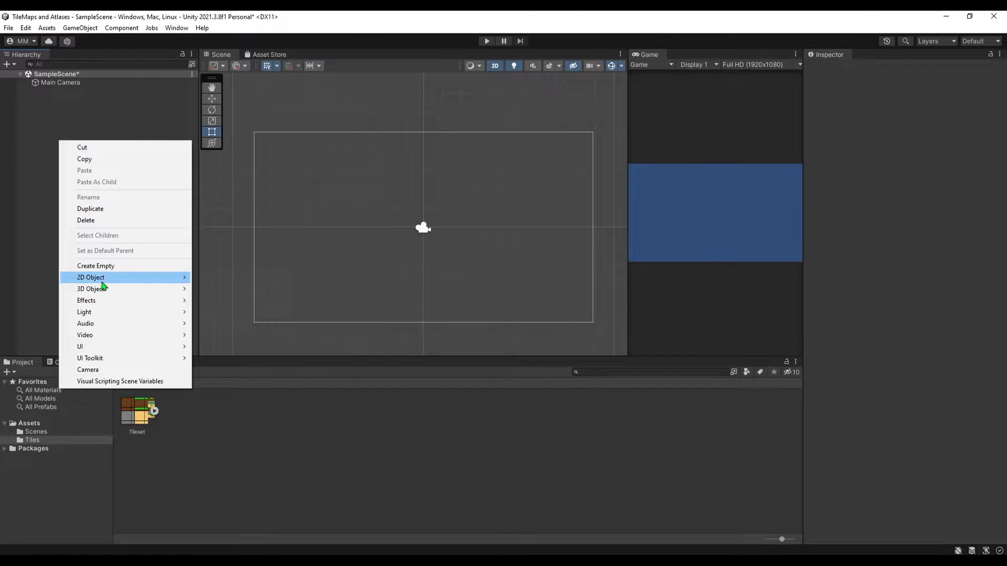
pyautogui.moveTo(79, 185)
pyautogui.moveTo(225, 246)
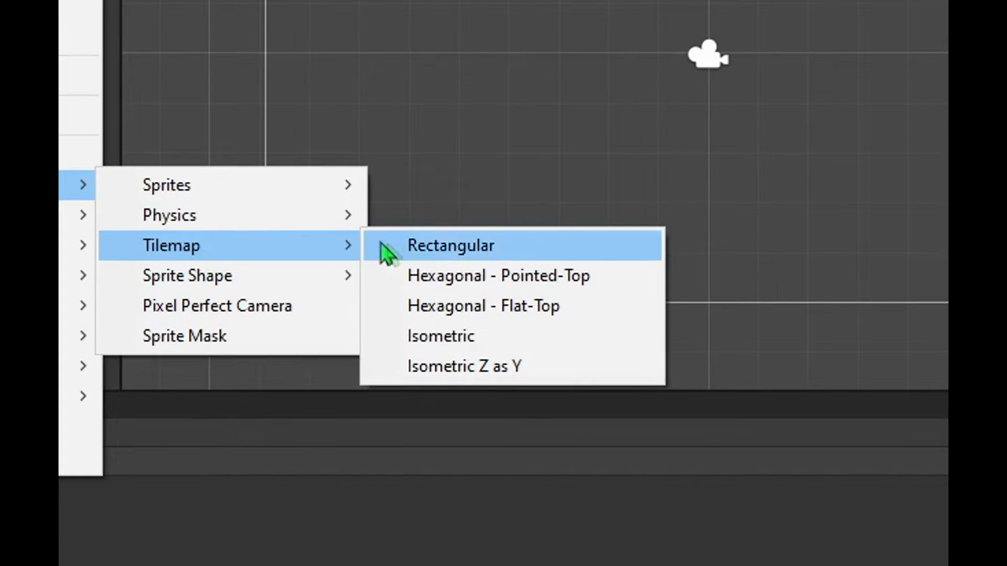
pyautogui.click(462, 250)
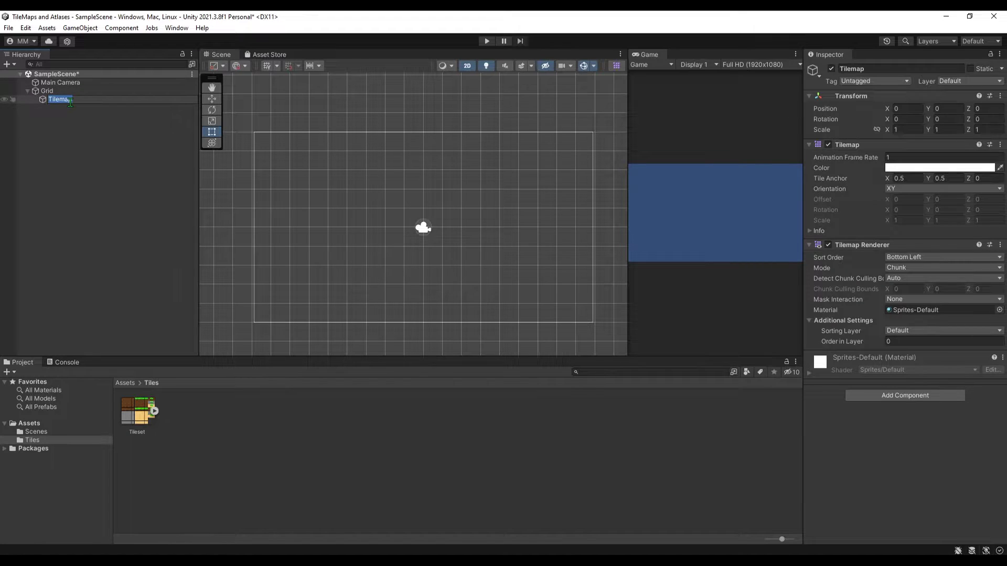
pyautogui.write('Ground')
pyautogui.write('TileMap')
pyautogui.press('Return')
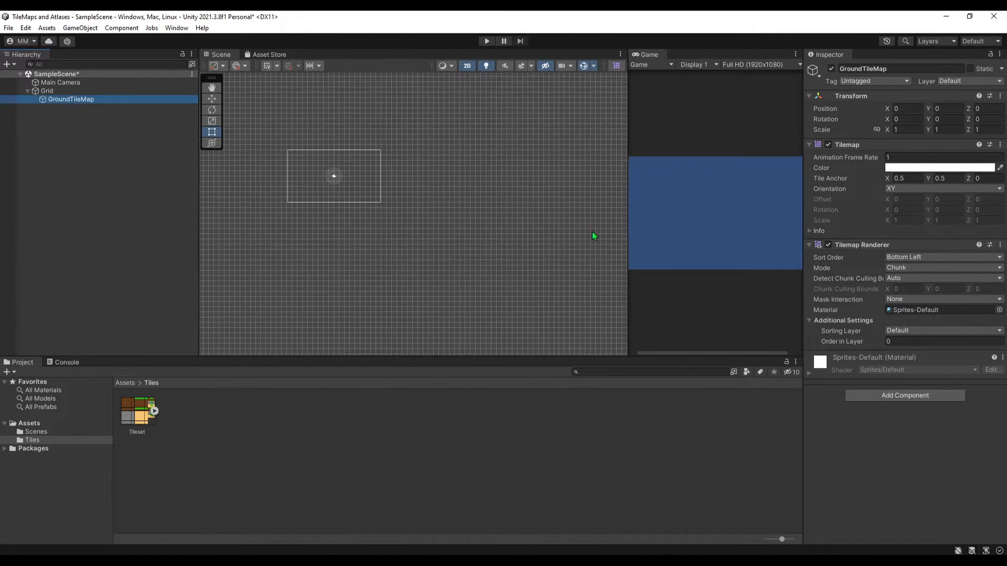
pyautogui.scroll(-3, 592, 232)
pyautogui.scroll(3, 343, 186)
# Step: Select the Grid and recentre the Scene view on the camera area
pyautogui.click(140, 410)
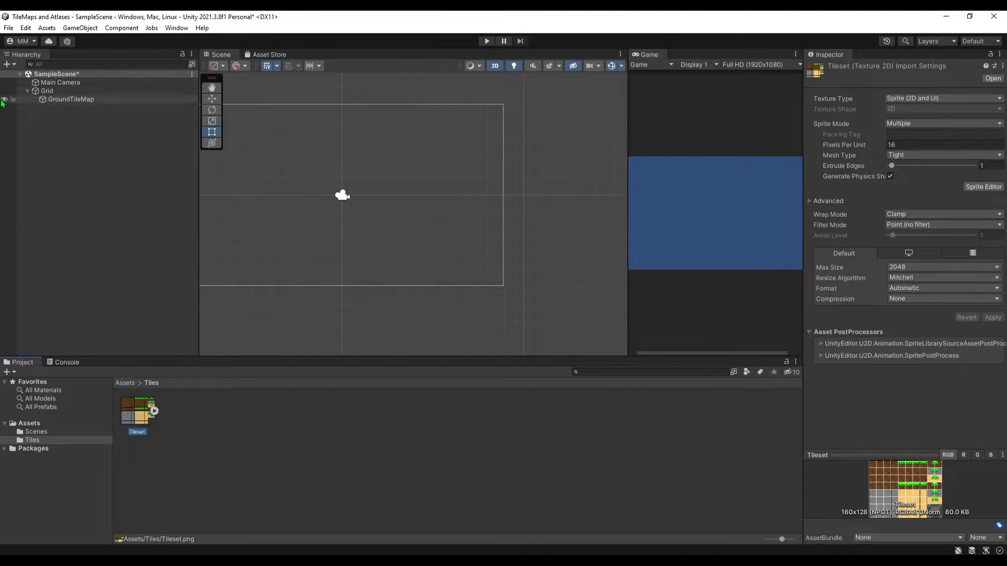
pyautogui.click(47, 90)
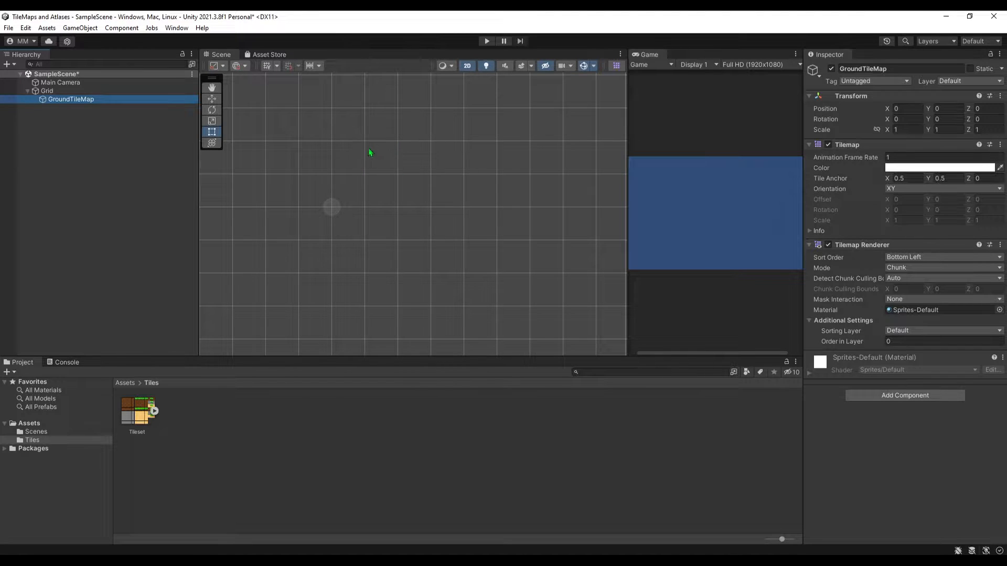
pyautogui.click(55, 134)
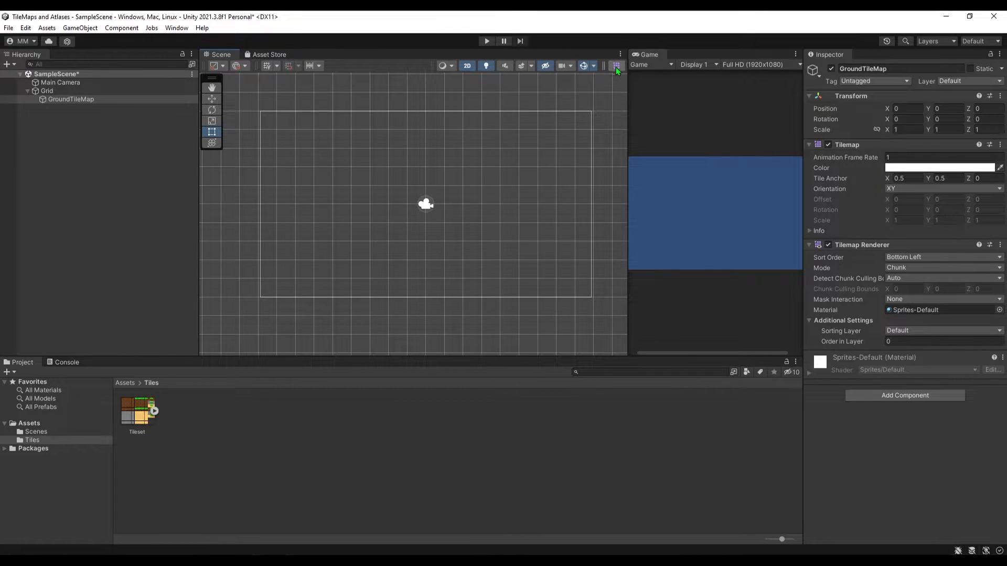
# Step: Show the Tile Palette window and dock it to the right of the Scene view
pyautogui.click(616, 69)
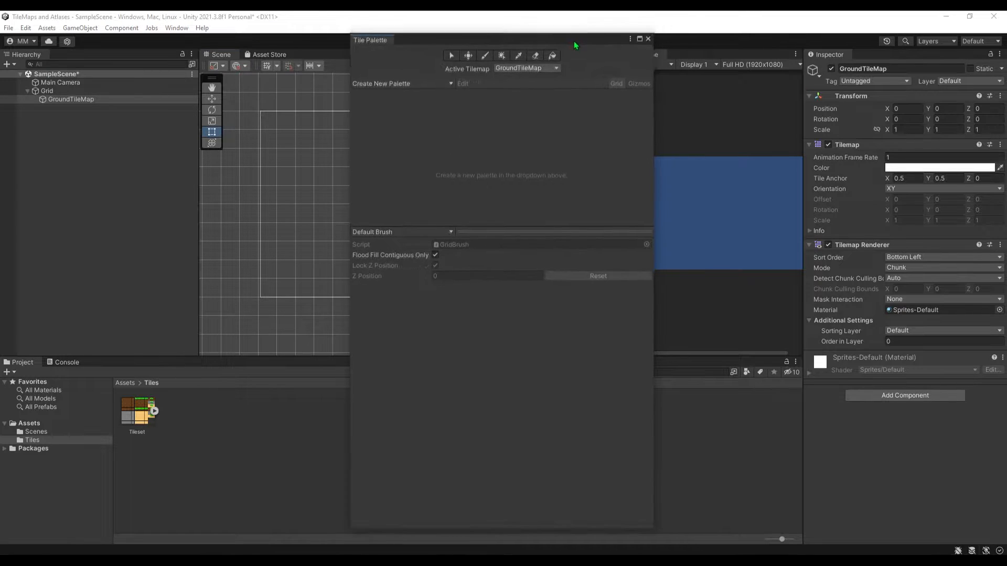
pyautogui.moveTo(598, 27)
pyautogui.mouseDown()
pyautogui.moveTo(409, 50)
pyautogui.moveTo(873, 105)
pyautogui.mouseUp()
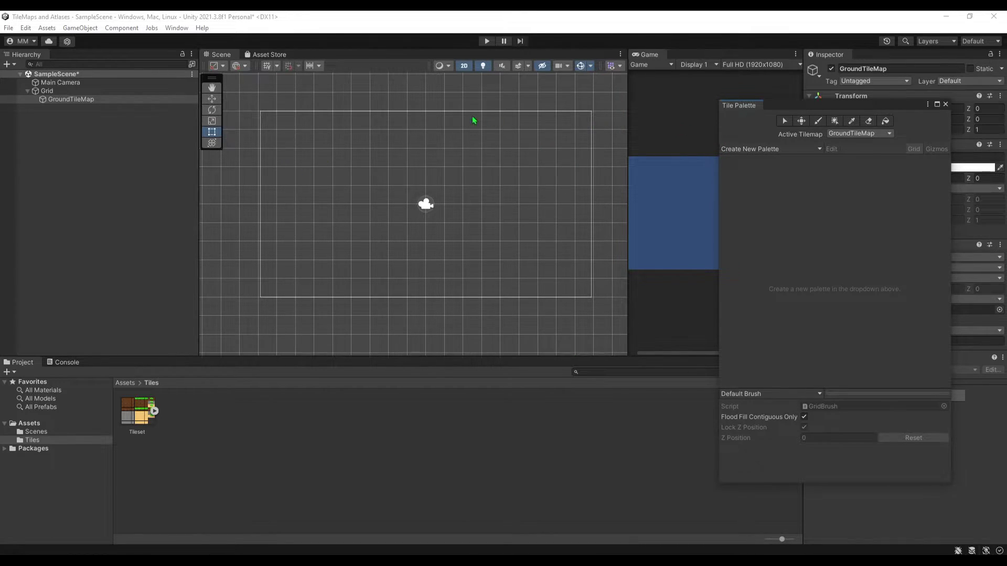
pyautogui.rightClick(116, 161)
pyautogui.moveTo(181, 296)
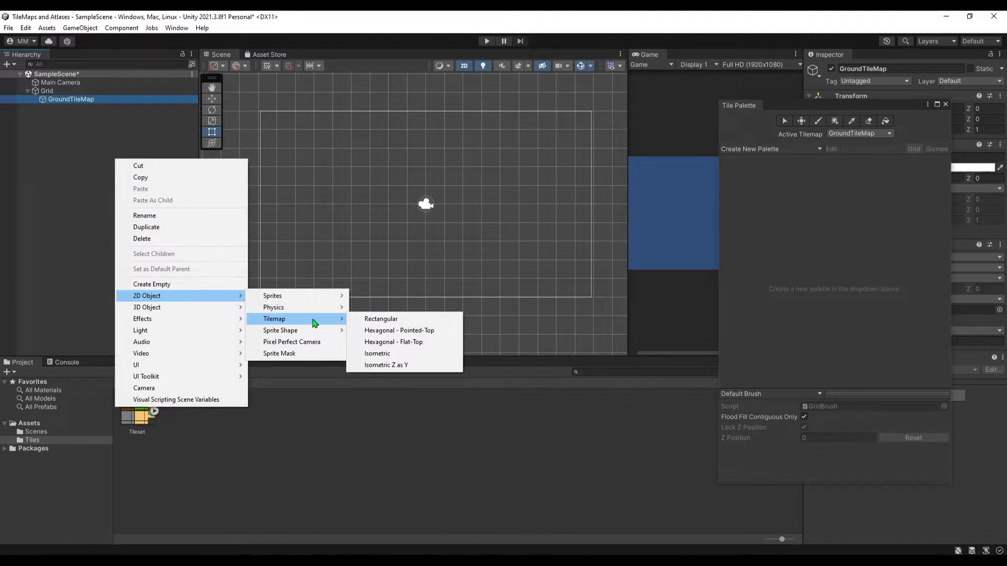
pyautogui.press('Escape')
# Step: Bring up the Package Manager listing Unity Registry packages
pyautogui.click(176, 28)
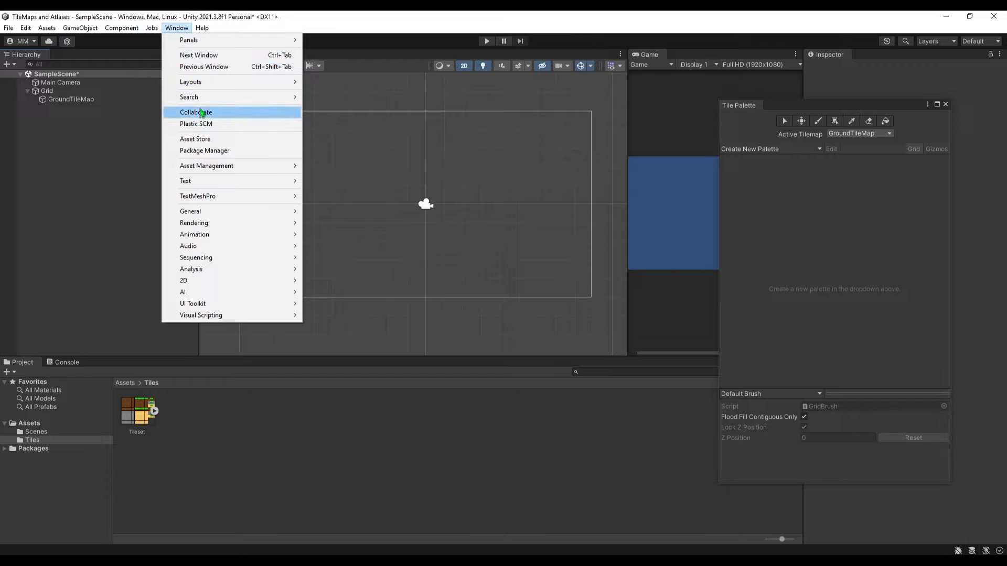
pyautogui.click(205, 151)
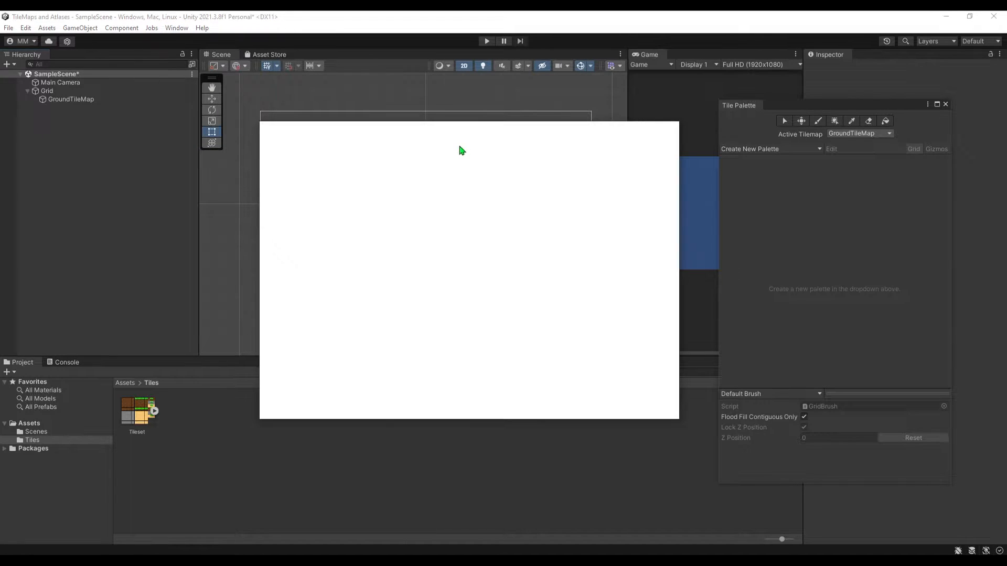
pyautogui.click(336, 141)
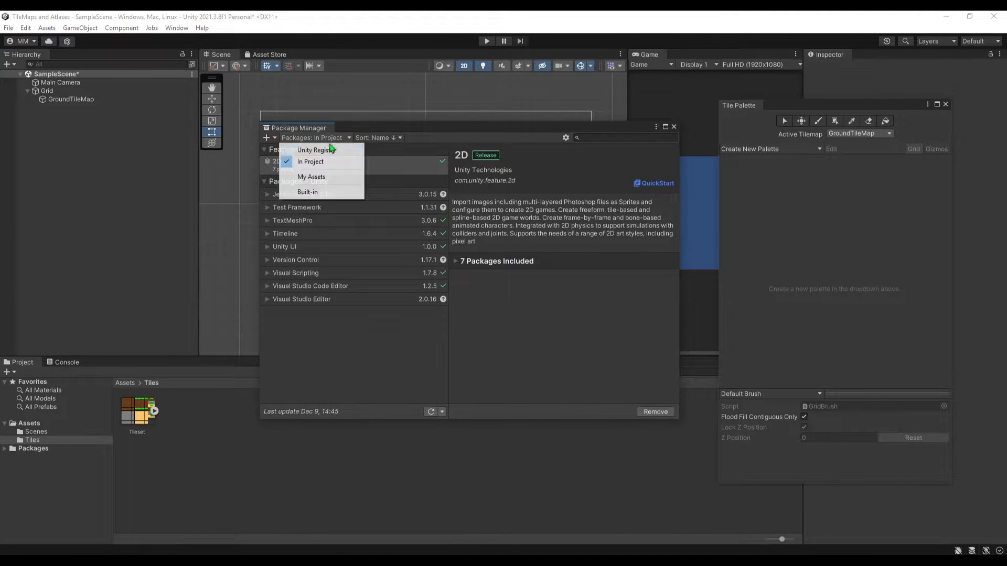
pyautogui.click(311, 154)
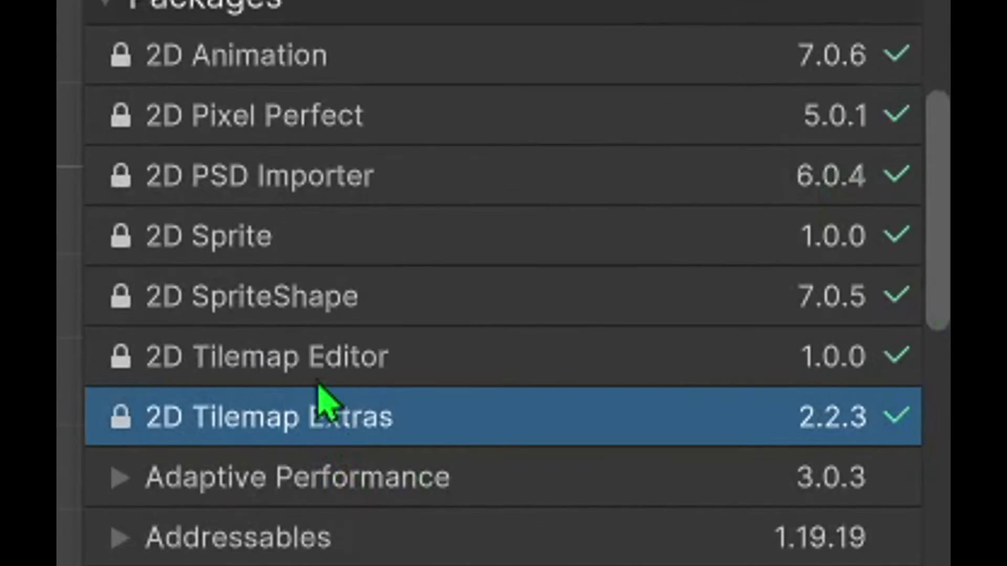
# Step: Browse the installed 2D packages and confirm 2D Tilemap Extras is present
pyautogui.click(311, 370)
pyautogui.press('Up')
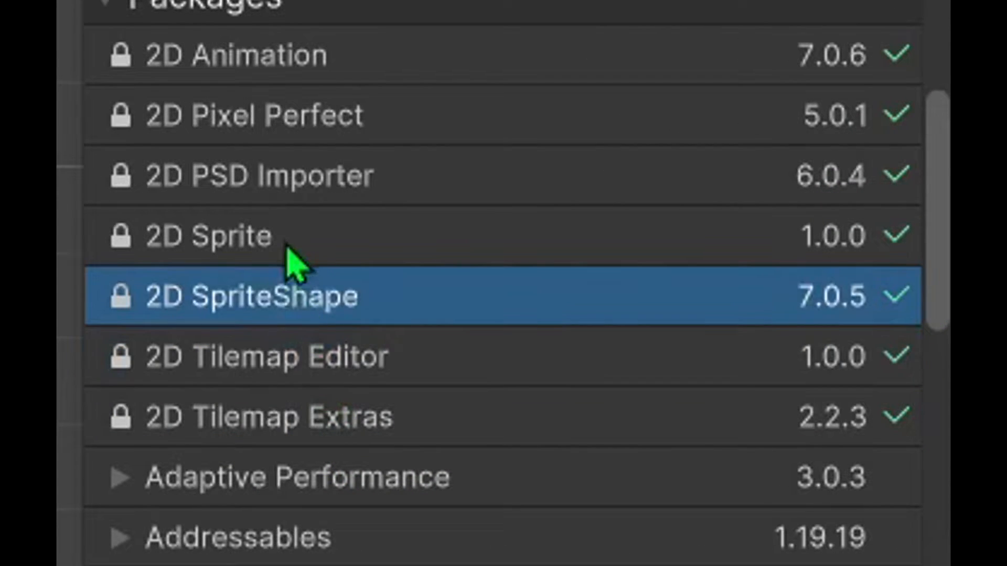
pyautogui.press('Up')
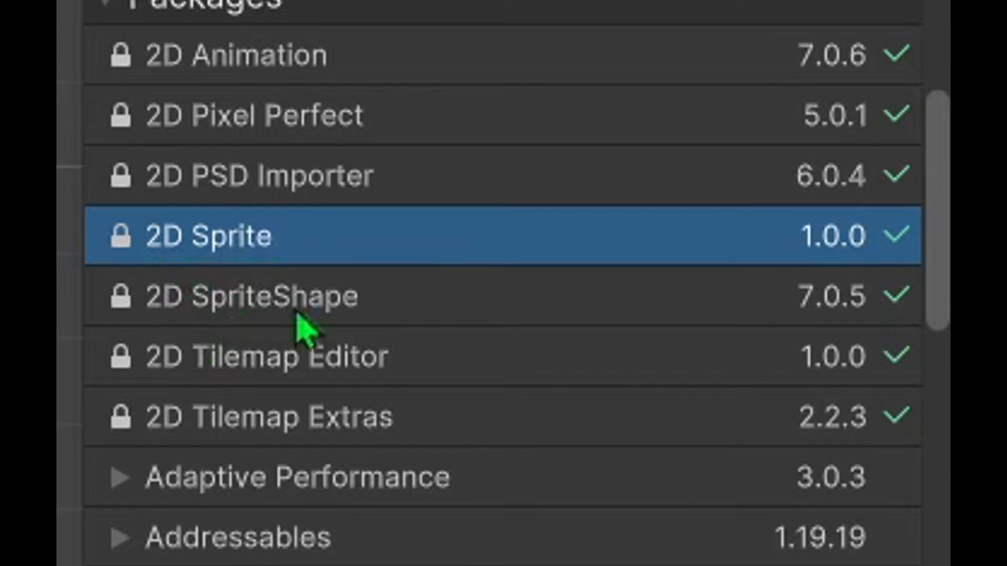
pyautogui.click(267, 370)
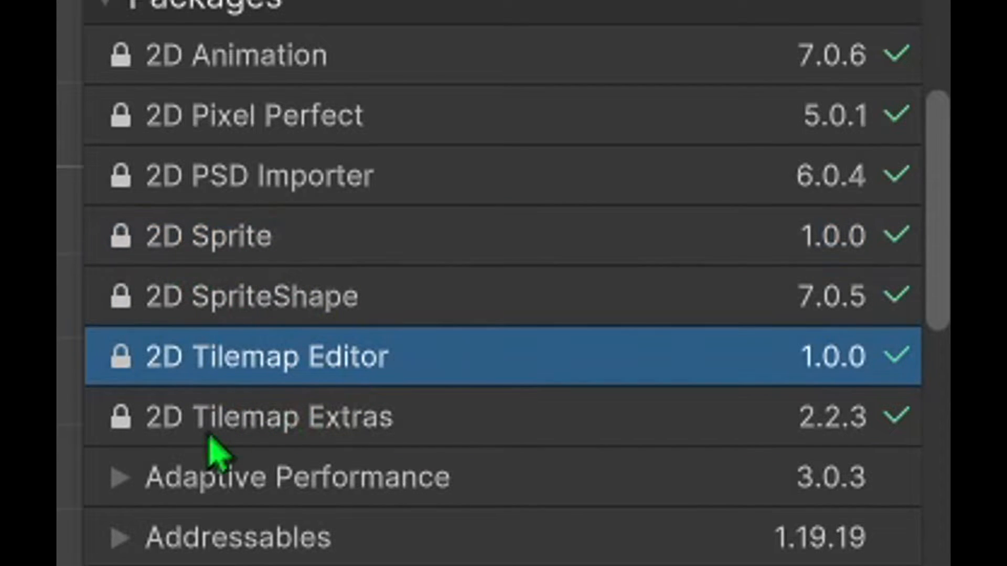
pyautogui.click(224, 441)
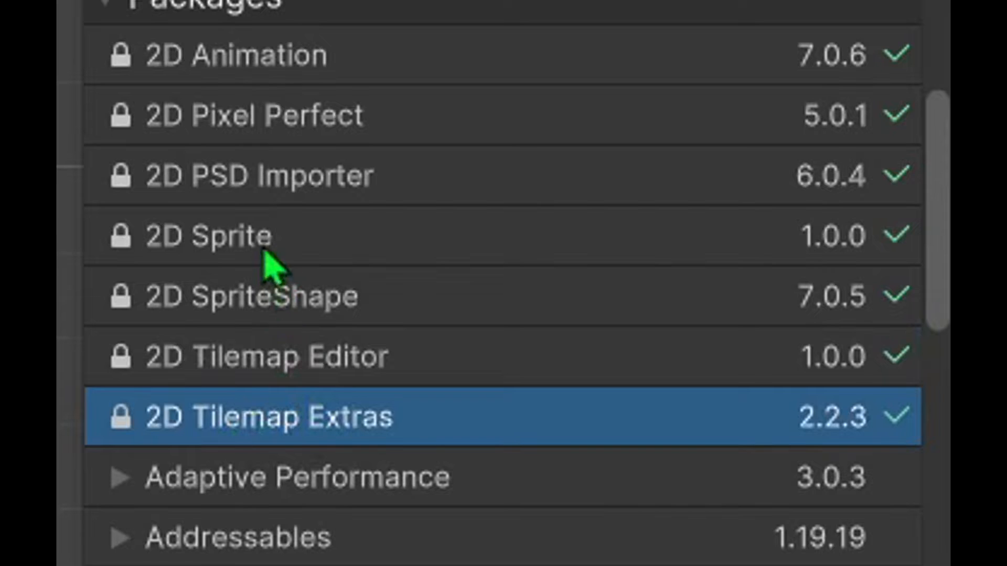
pyautogui.click(209, 255)
pyautogui.click(196, 319)
pyautogui.click(241, 370)
pyautogui.click(260, 417)
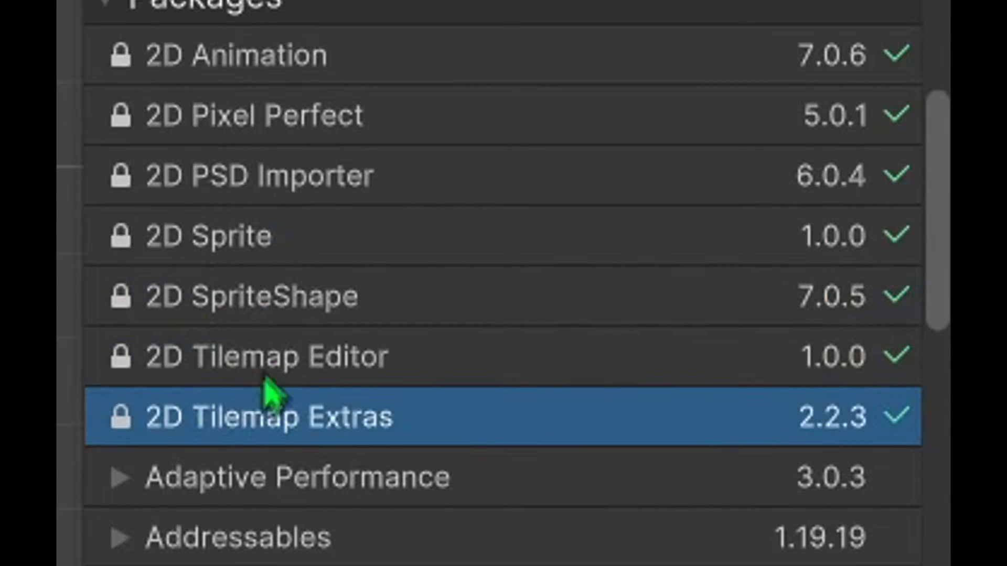
pyautogui.click(267, 358)
pyautogui.click(252, 236)
pyautogui.click(260, 177)
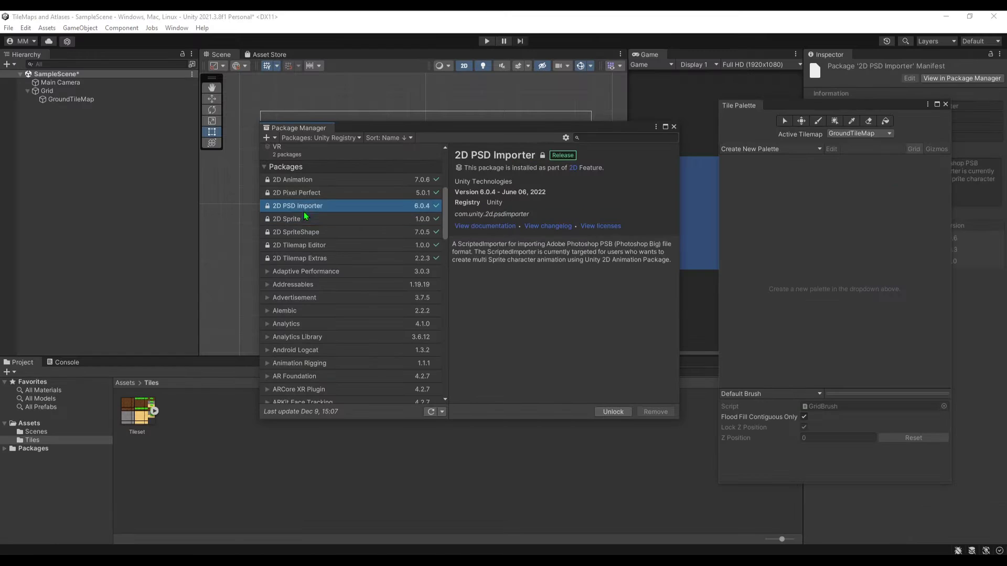
pyautogui.click(304, 193)
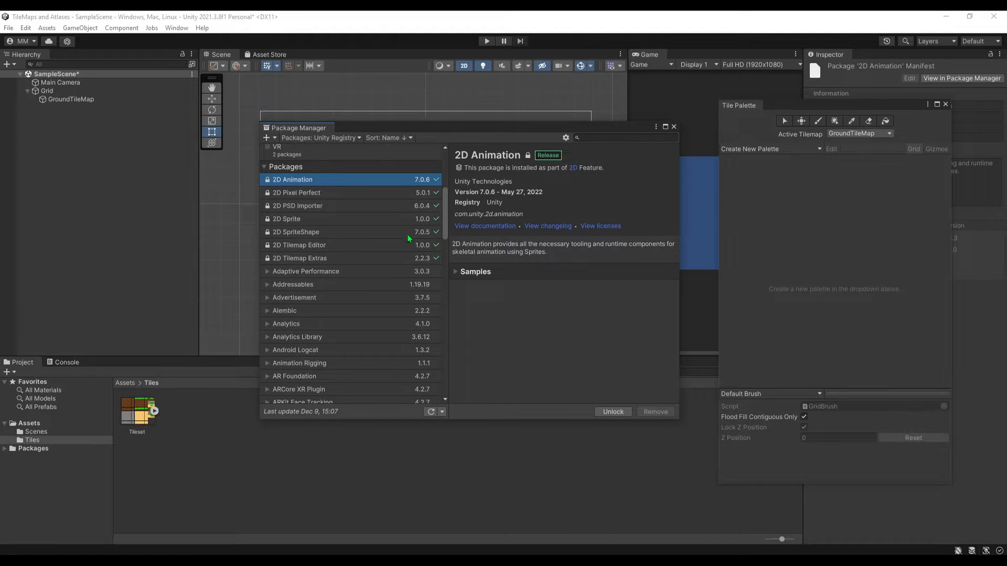
pyautogui.click(299, 258)
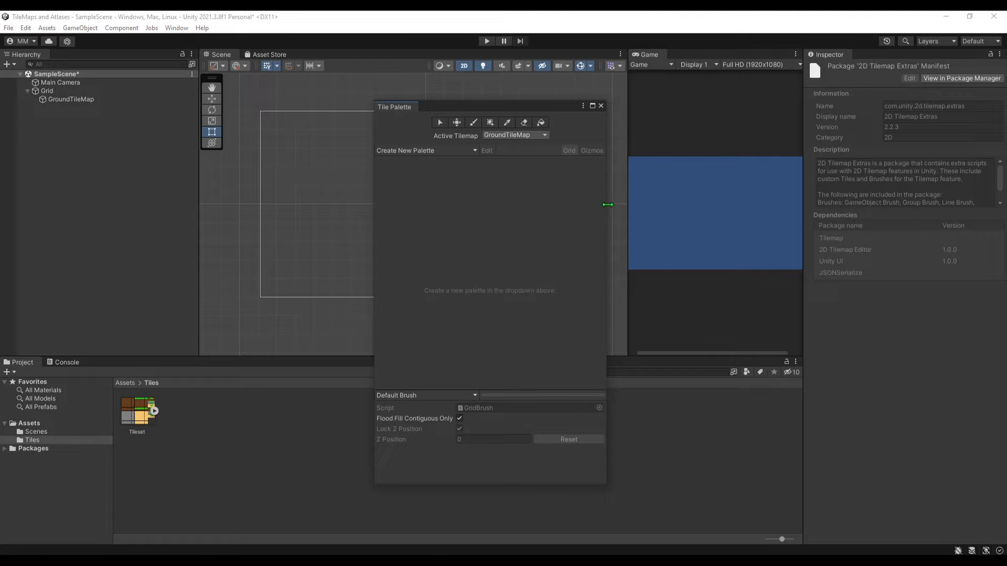
pyautogui.moveTo(610, 206); pyautogui.dragTo(673, 205)
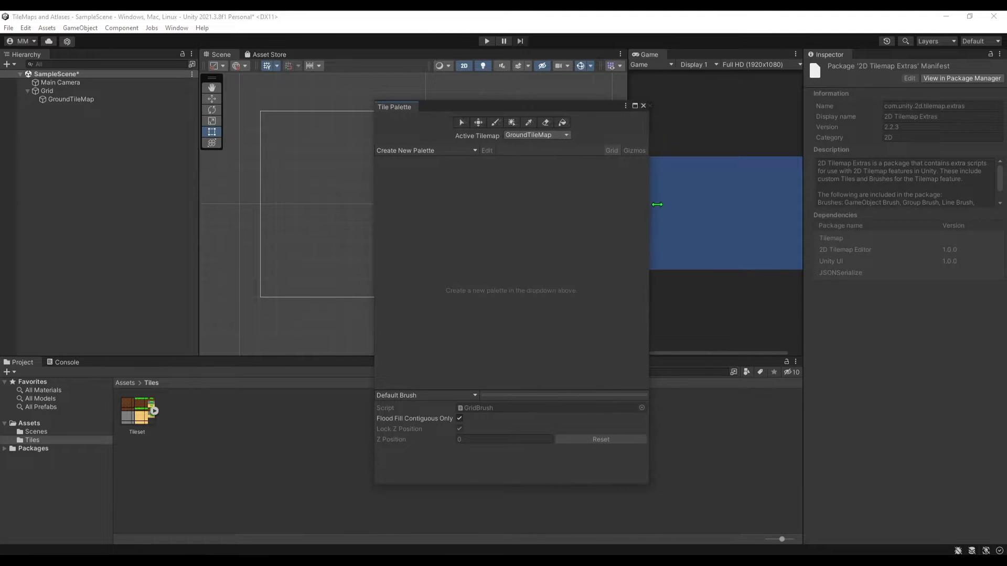
# Step: Create a TilePalletes folder inside Tiles and expand the Tileset sprites
pyautogui.rightClick(213, 431)
pyautogui.moveTo(239, 157)
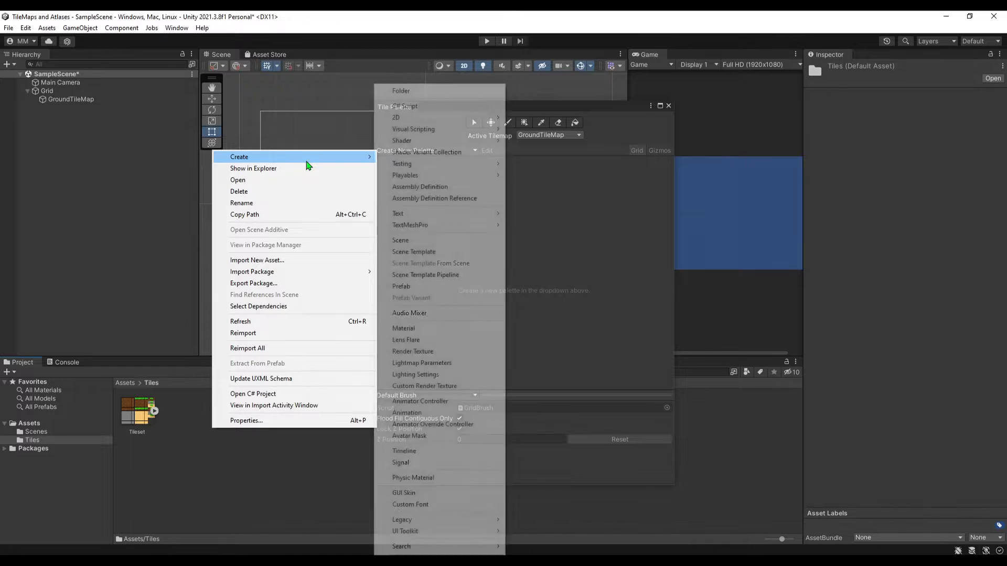
pyautogui.click(401, 90)
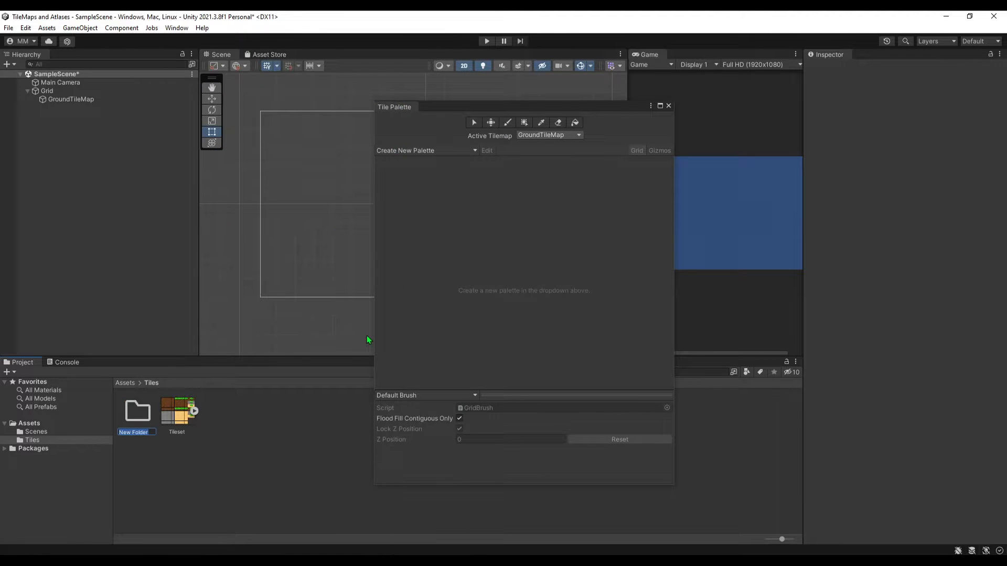
pyautogui.write('TilePa')
pyautogui.write('lletes')
pyautogui.press('Return')
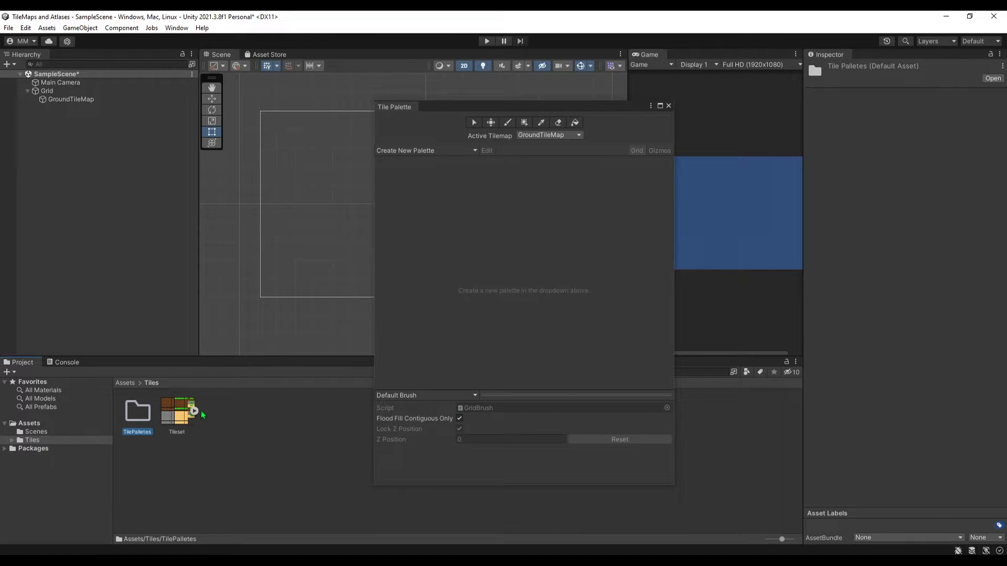
pyautogui.click(180, 404)
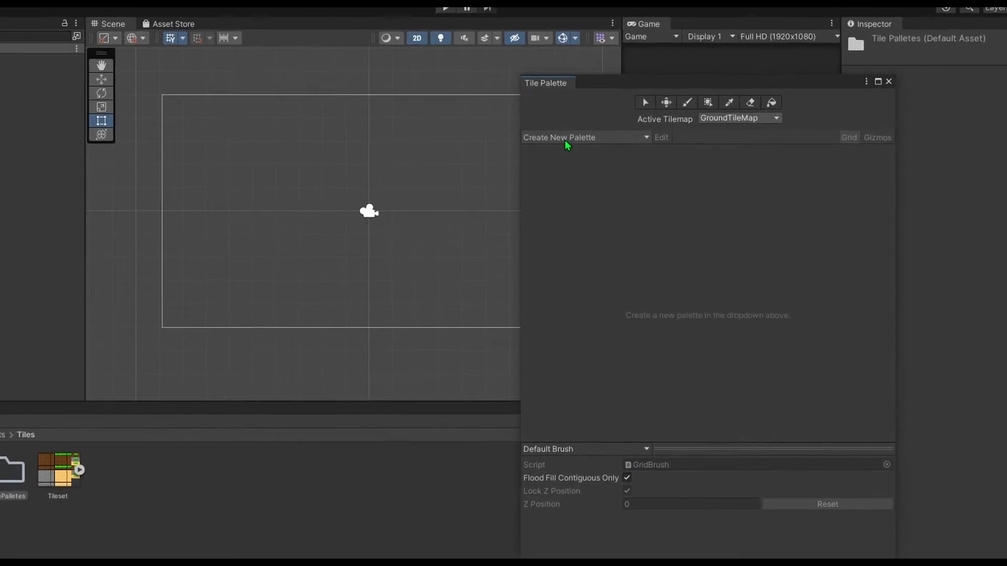
# Step: Create a new tile palette named Ground
pyautogui.click(475, 110)
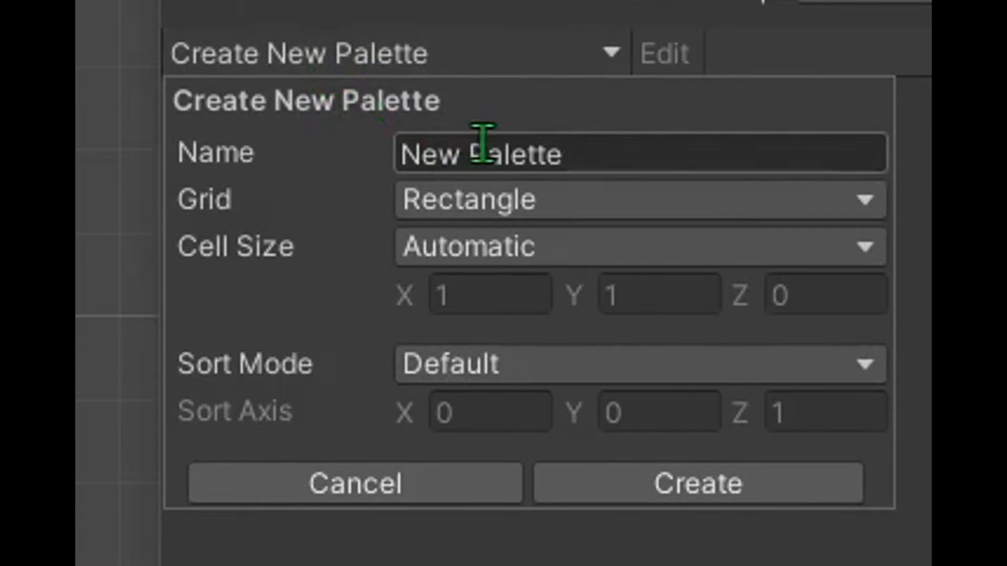
pyautogui.click(483, 152)
pyautogui.write('Grou')
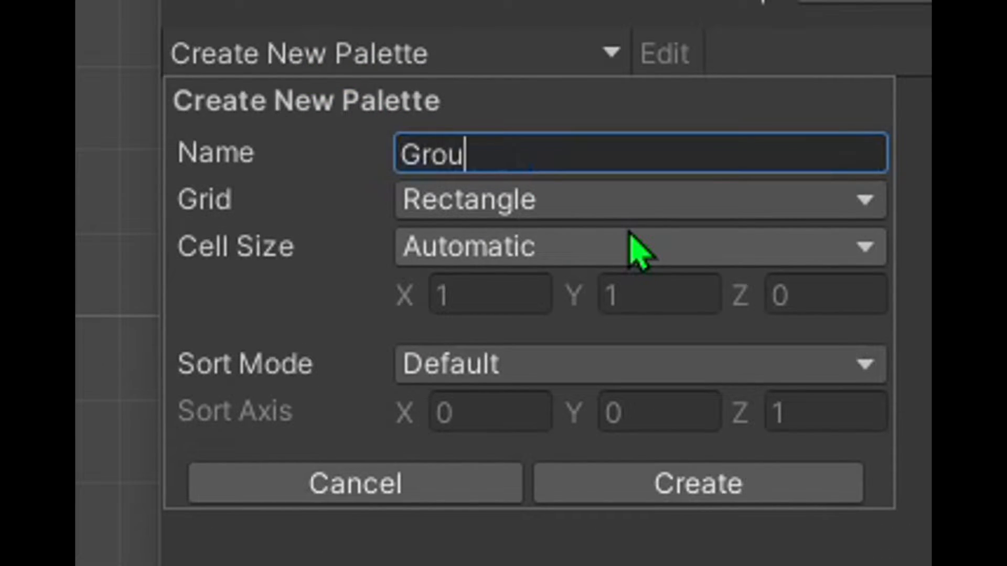
pyautogui.write('nd')
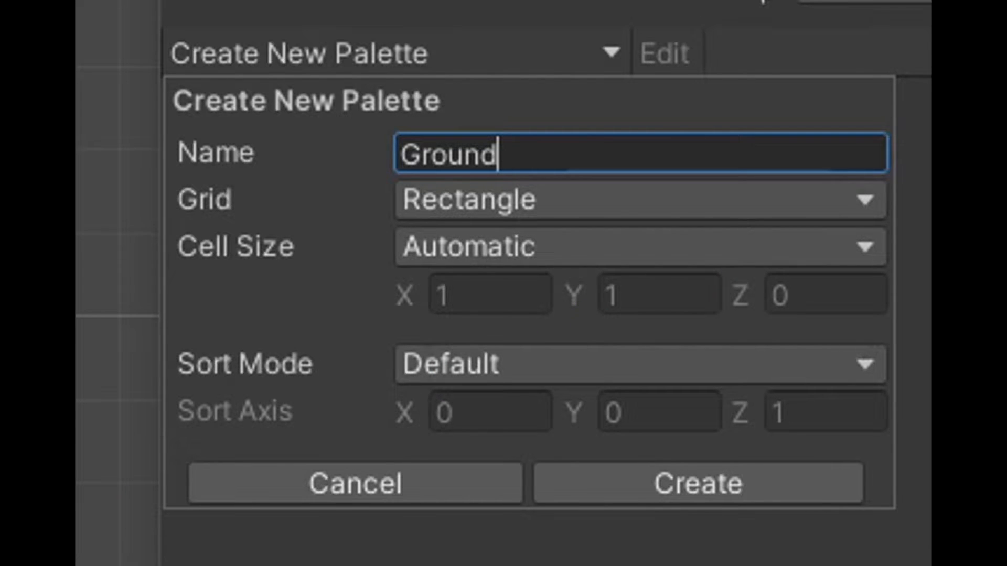
pyautogui.doubleClick(448, 154)
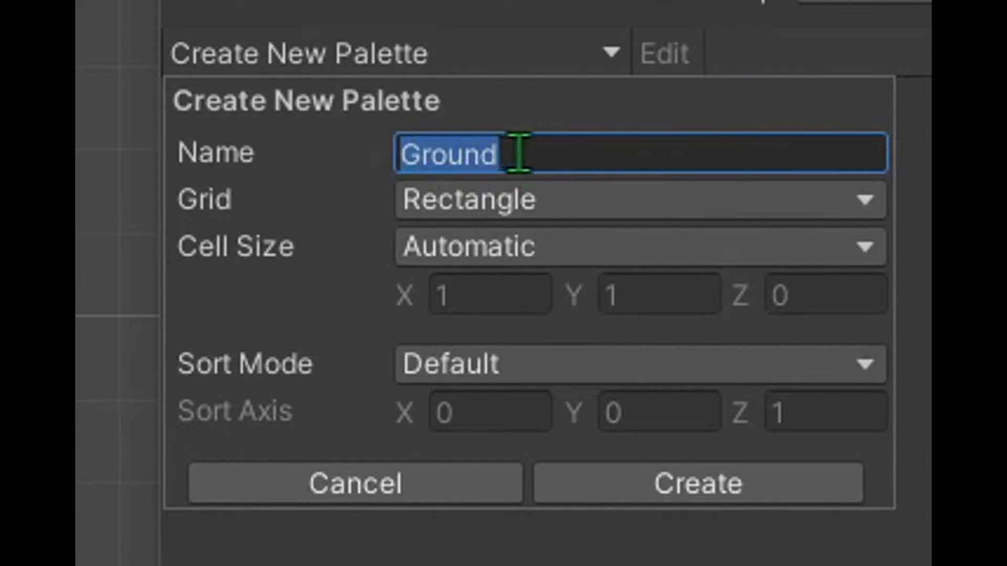
pyautogui.click(551, 153)
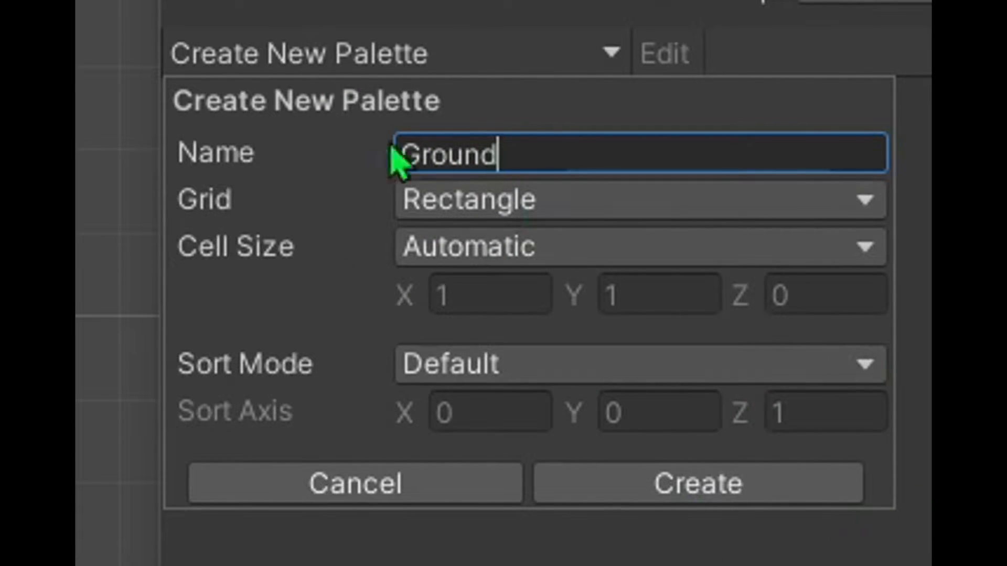
pyautogui.click(700, 483)
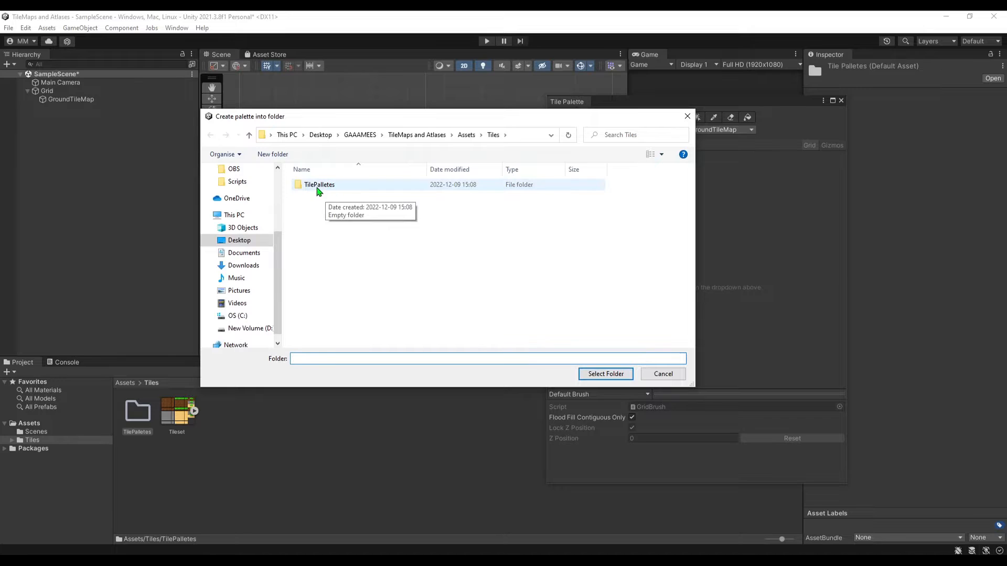
# Step: Save the Ground palette into the TilePalletes folder
pyautogui.doubleClick(318, 184)
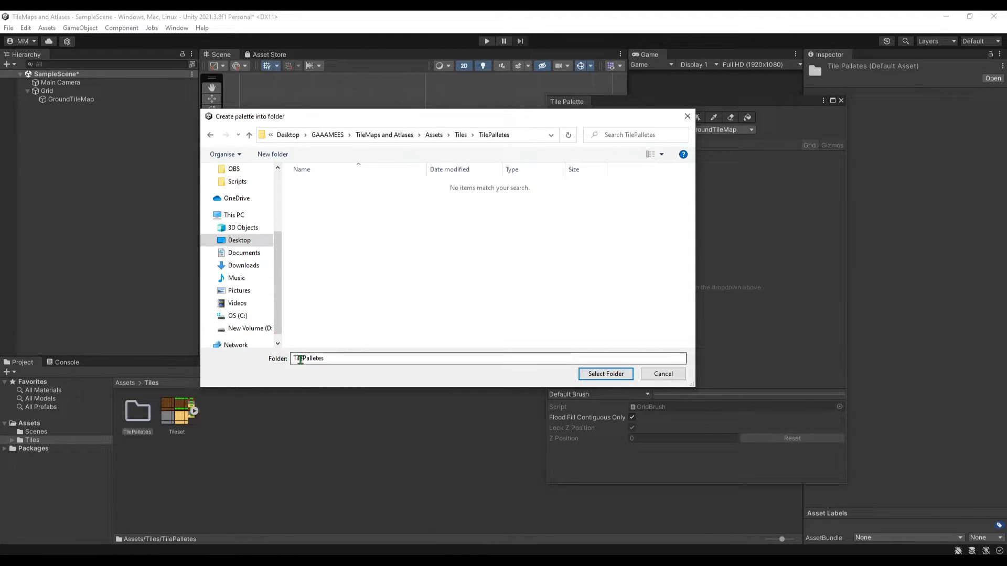
pyautogui.click(605, 374)
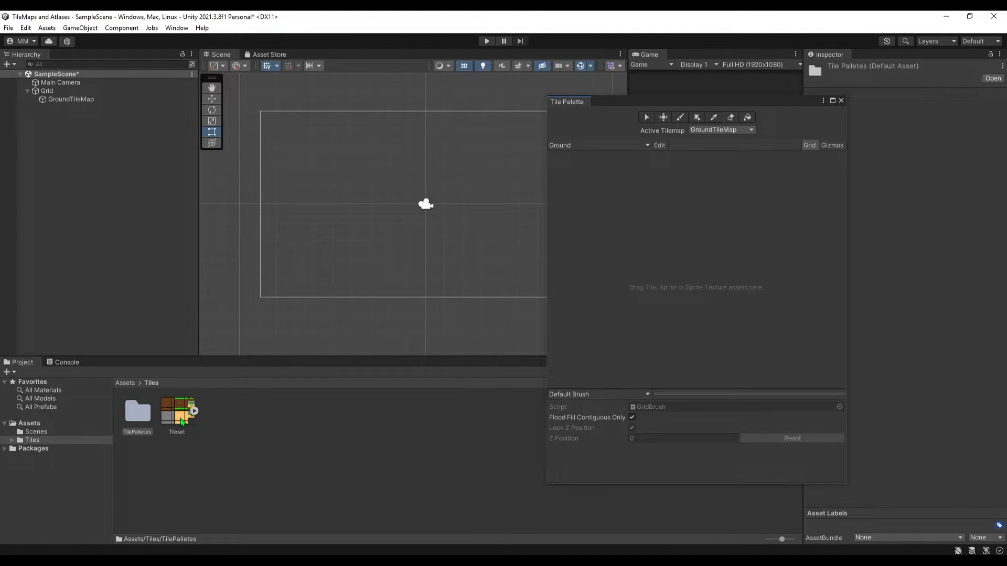
# Step: Drop the Tileset sprite sheet into the Ground palette, generating tiles into TilePalletes
pyautogui.click(180, 416)
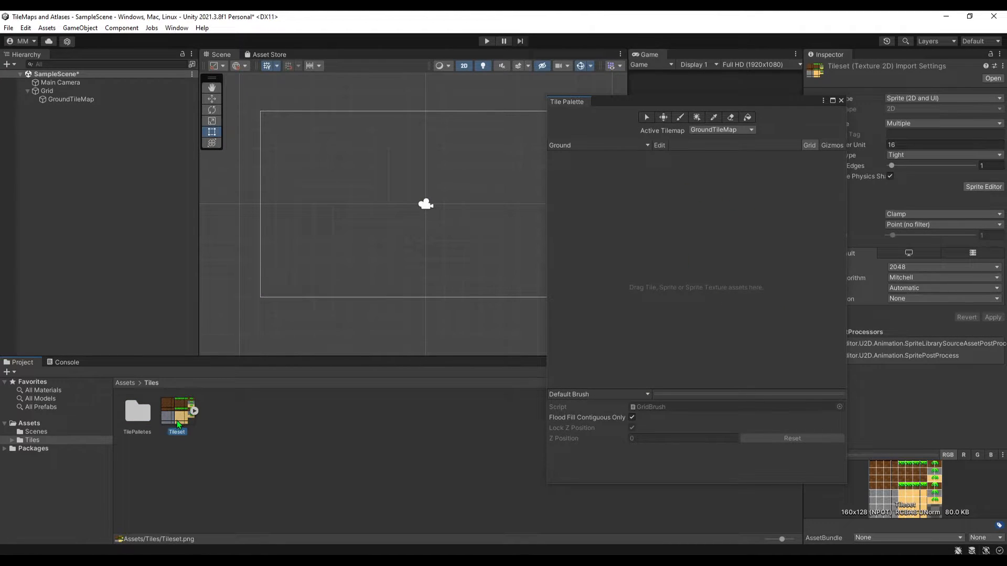
pyautogui.moveTo(180, 417); pyautogui.dragTo(602, 295)
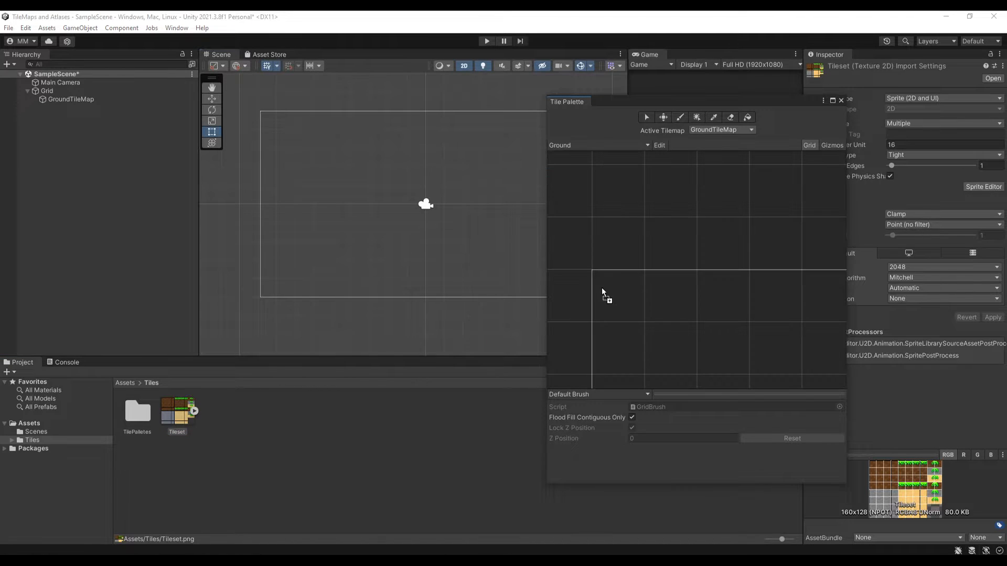
pyautogui.moveTo(706, 226)
pyautogui.mouseDown()
pyautogui.moveTo(602, 164)
pyautogui.moveTo(385, 374)
pyautogui.mouseUp()
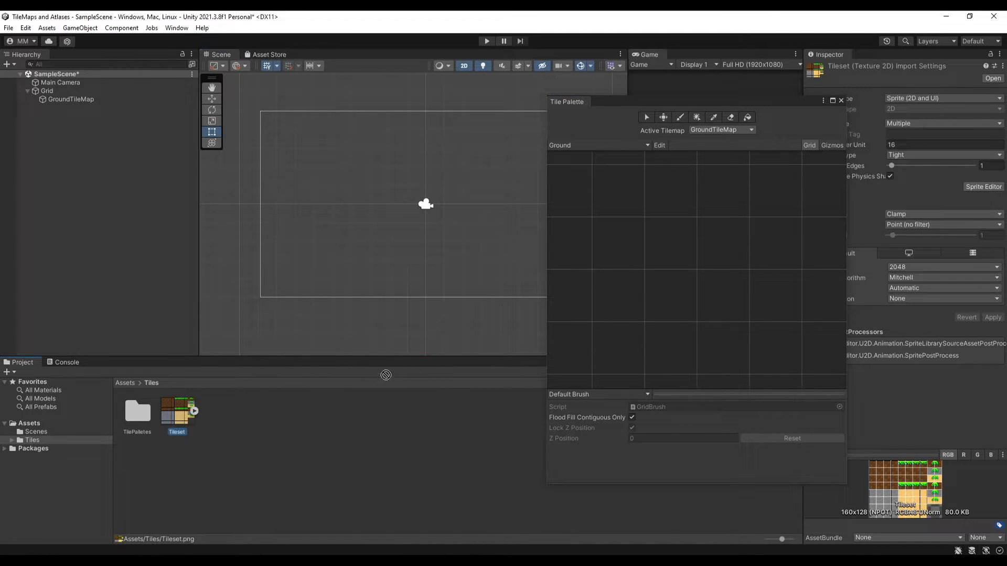
pyautogui.moveTo(550, 281); pyautogui.dragTo(606, 211)
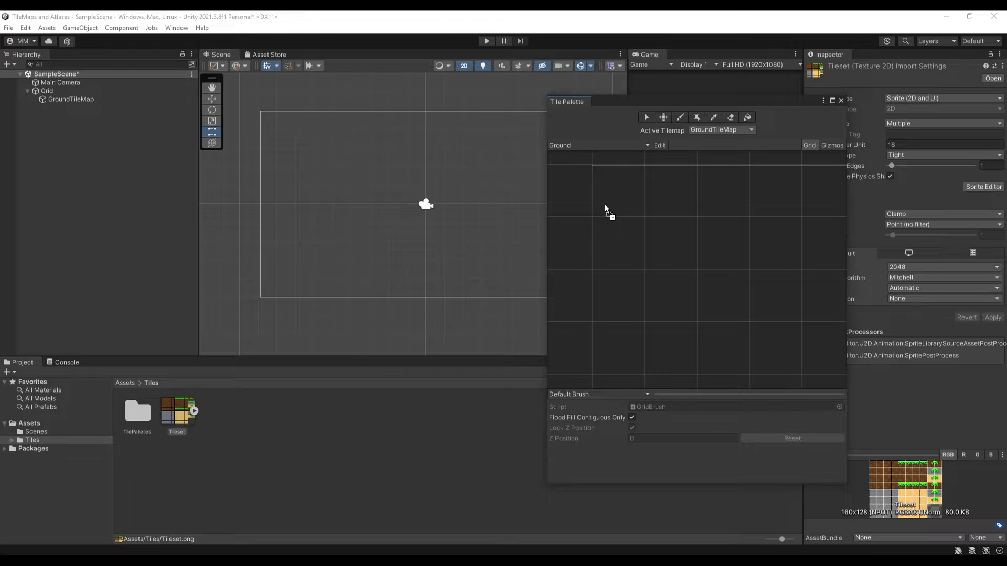
pyautogui.moveTo(605, 211); pyautogui.dragTo(604, 201)
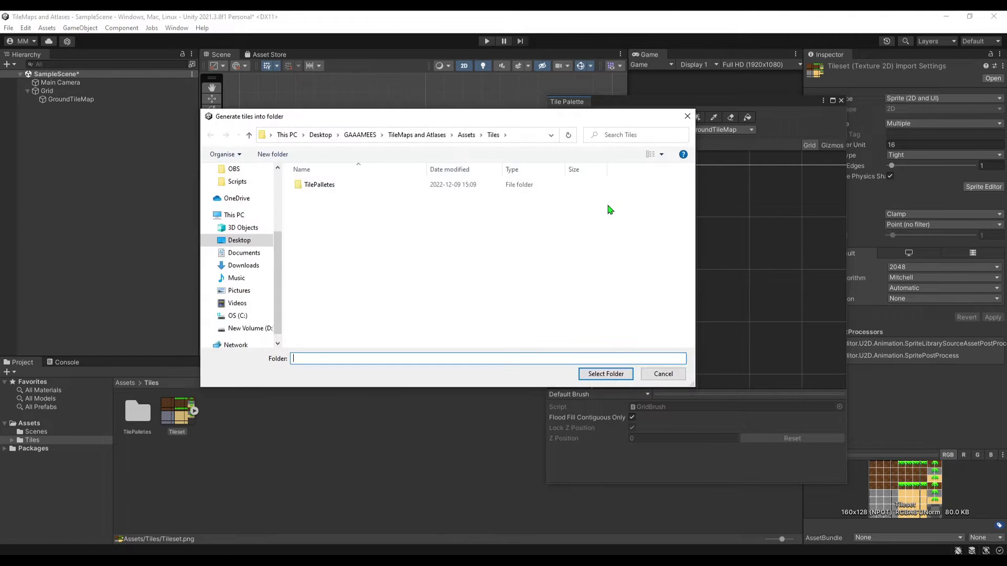
pyautogui.click(606, 374)
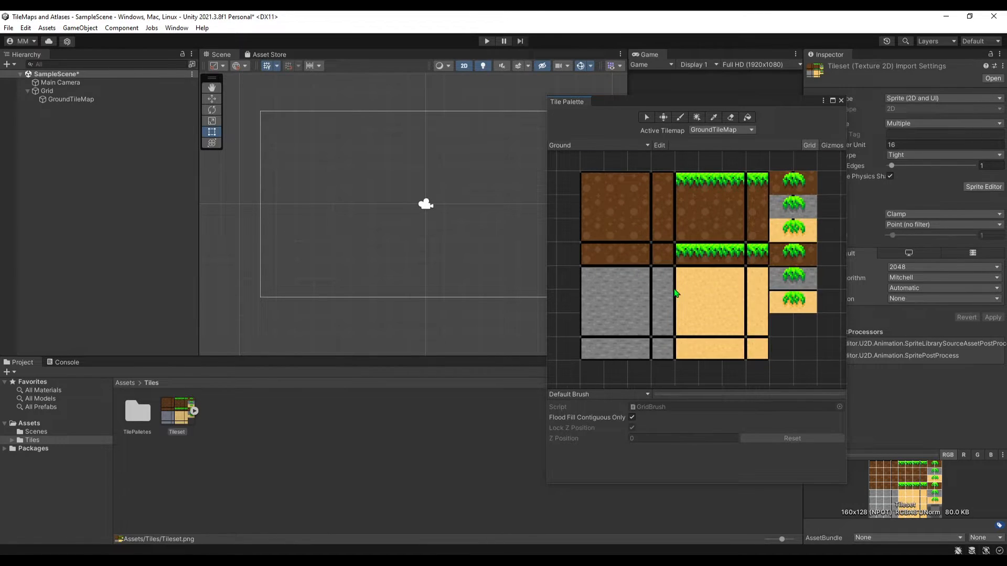
pyautogui.scroll(-2, 673, 301)
pyautogui.scroll(3, 629, 237)
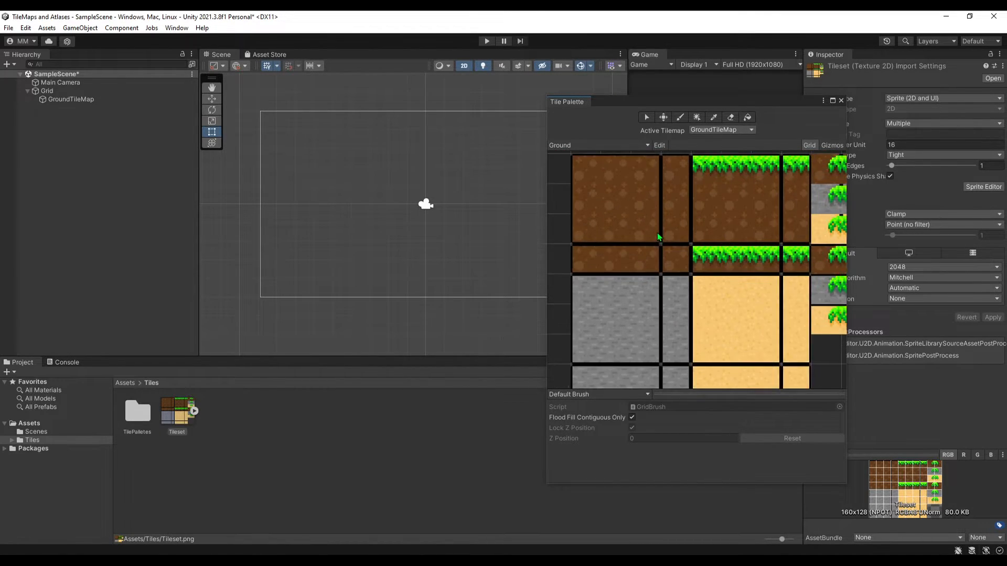
# Step: Pick a dirt tile from the palette to paint with
pyautogui.moveTo(593, 187); pyautogui.dragTo(781, 363)
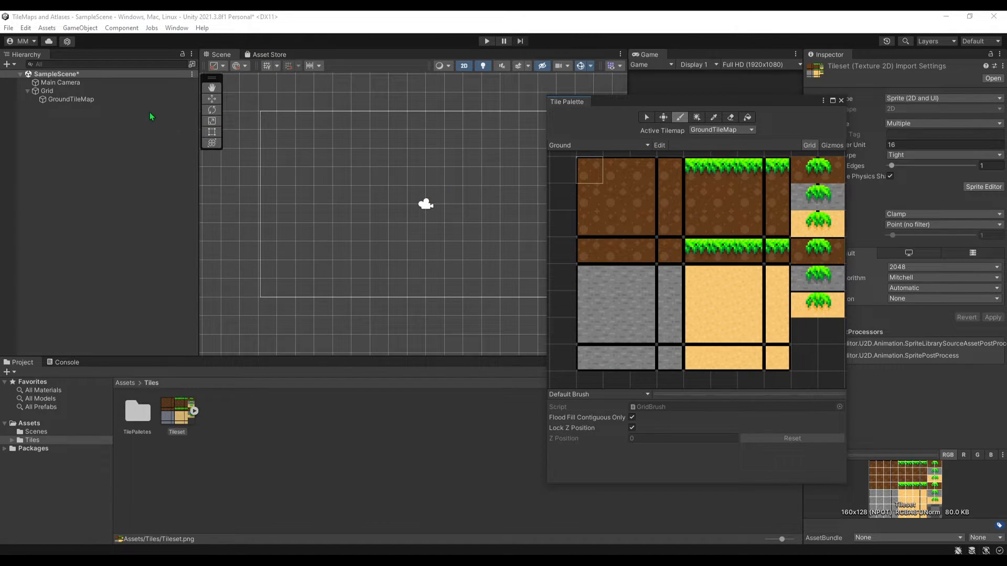
# Step: With GroundTileMap active, paint a diagonal staircase of dirt tiles in the scene
pyautogui.click(59, 100)
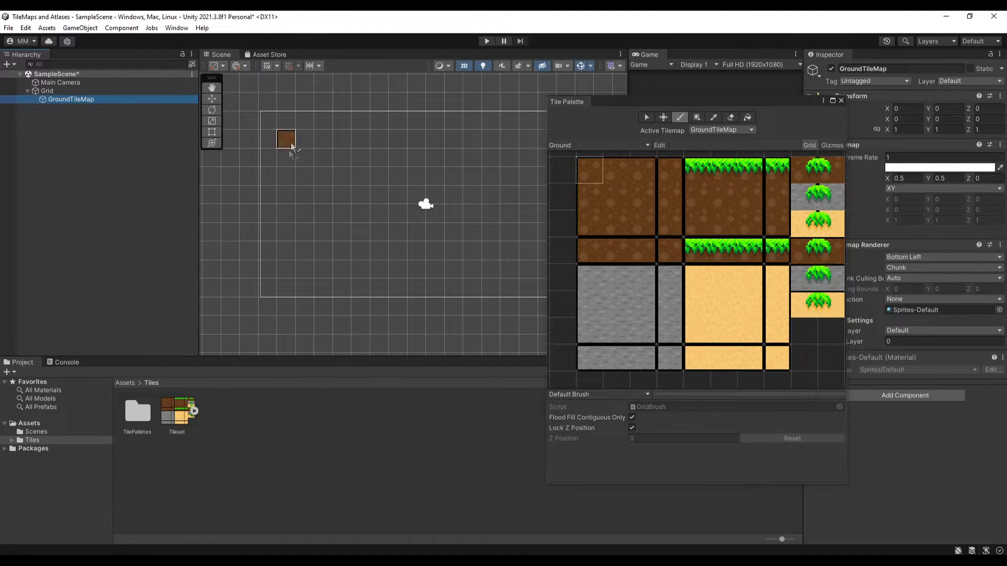
pyautogui.scroll(2, 725, 234)
pyautogui.scroll(2, 726, 233)
pyautogui.scroll(2, 725, 234)
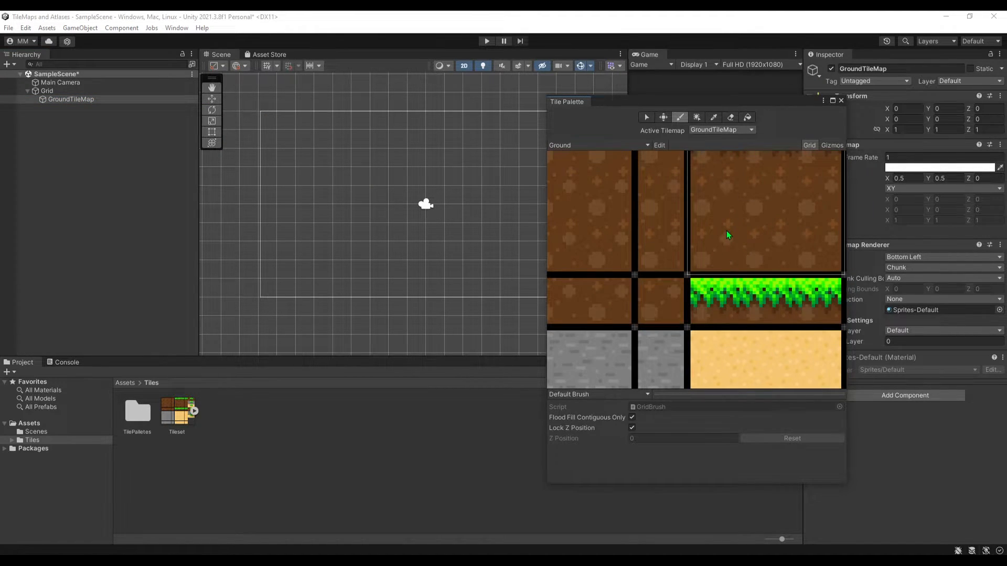
pyautogui.scroll(-1, 725, 230)
pyautogui.scroll(-1, 699, 231)
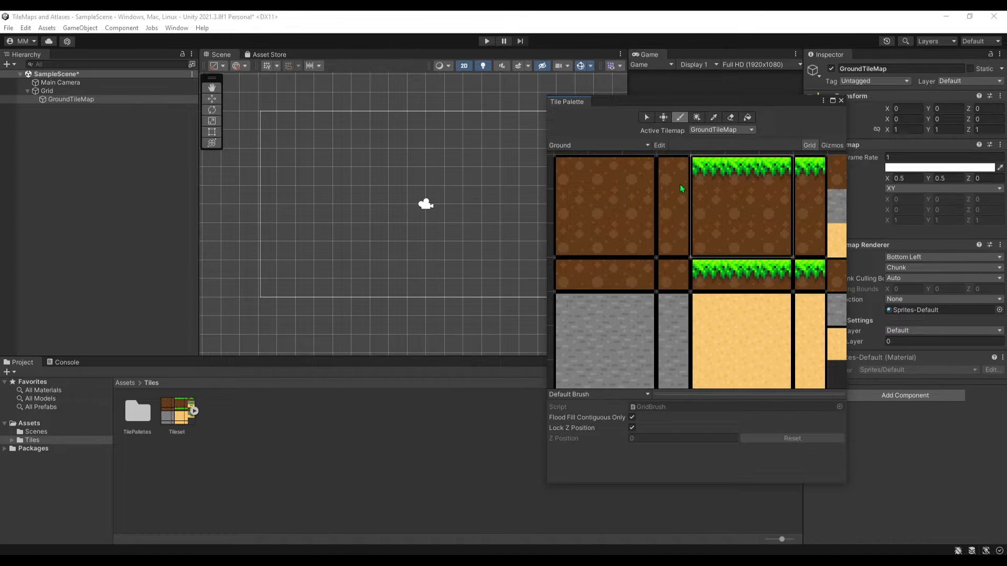
pyautogui.scroll(-1, 699, 231)
pyautogui.moveTo(698, 231); pyautogui.dragTo(708, 260, button='middle')
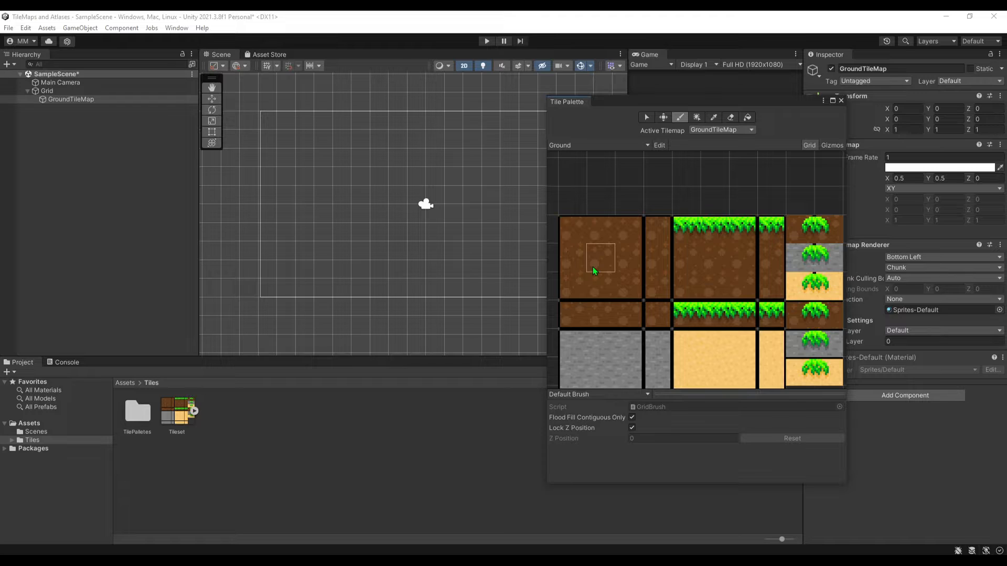
pyautogui.moveTo(398, 268); pyautogui.dragTo(461, 191)
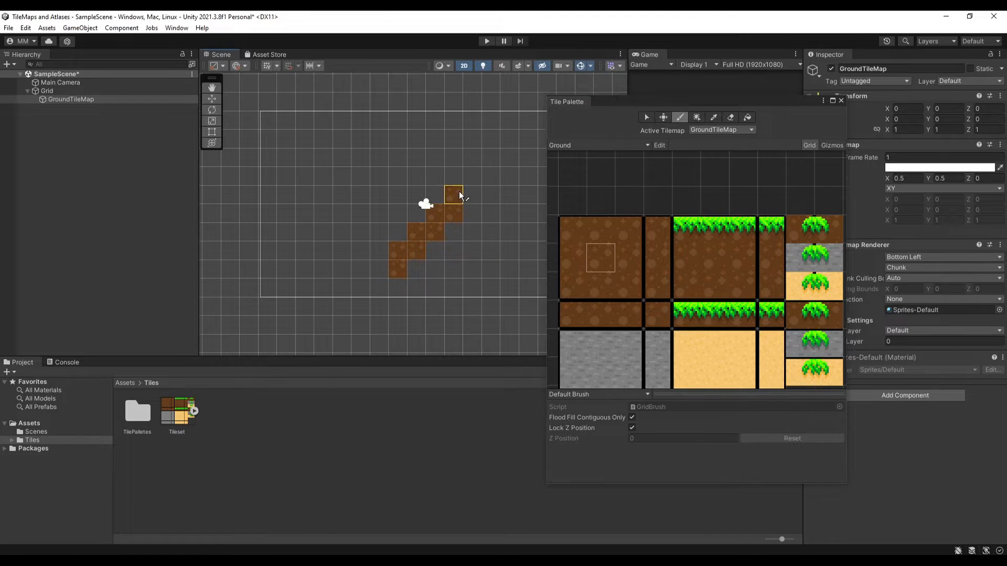
pyautogui.scroll(4, 400, 250)
pyautogui.scroll(2, 392, 258)
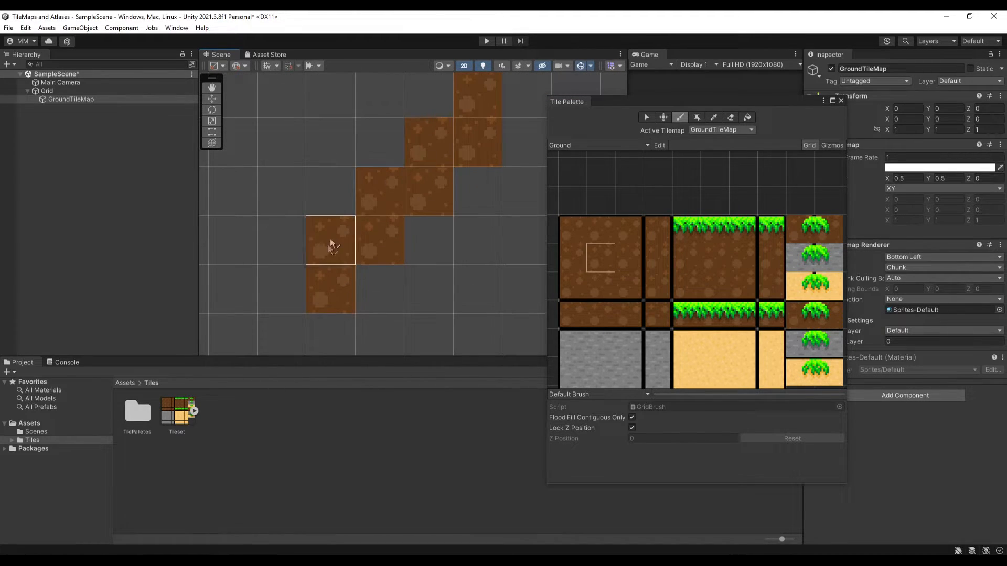
# Step: Paint grass-topped tiles and then sand tiles over the dirt staircase
pyautogui.click(714, 236)
pyautogui.moveTo(402, 292); pyautogui.dragTo(480, 146)
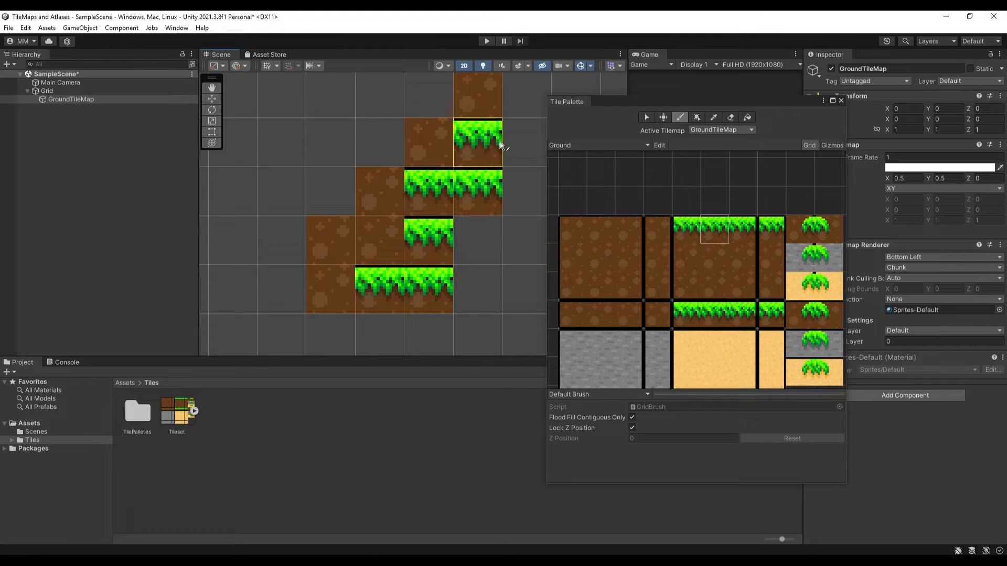
pyautogui.click(710, 360)
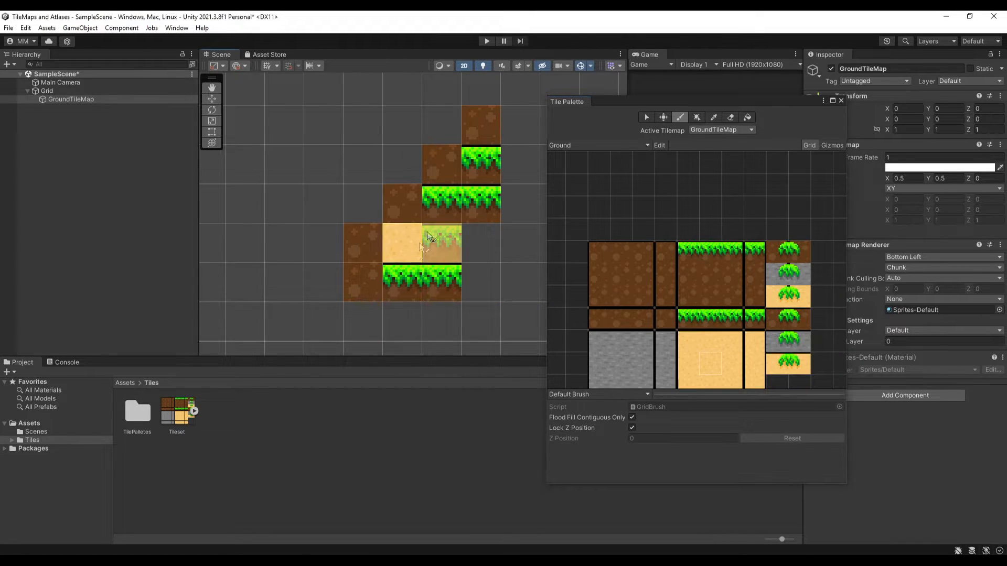
pyautogui.moveTo(393, 244); pyautogui.dragTo(520, 205)
pyautogui.scroll(3, 645, 268)
pyautogui.scroll(-2, 645, 259)
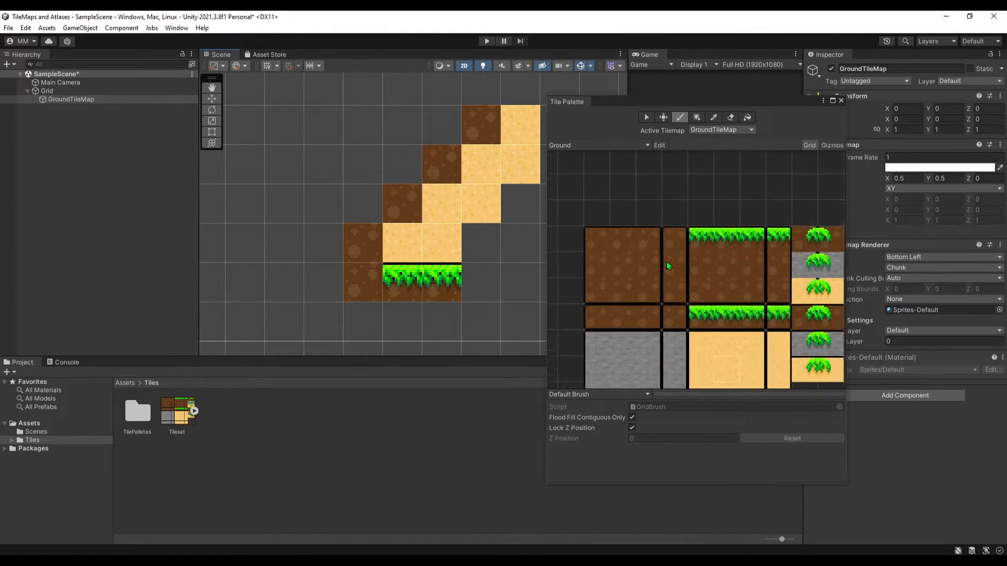
pyautogui.scroll(-2, 692, 267)
pyautogui.scroll(1, 679, 264)
pyautogui.scroll(3, 680, 264)
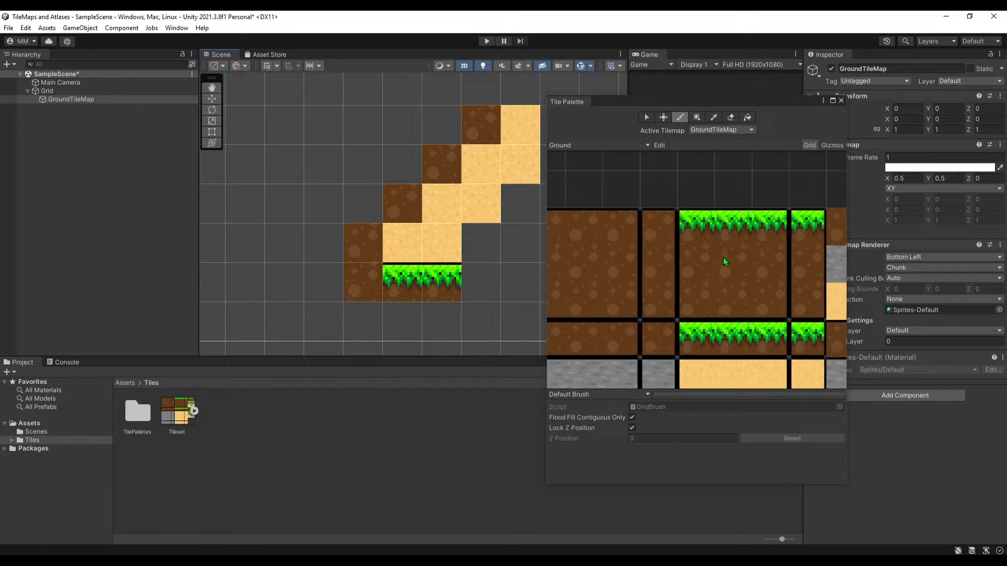
pyautogui.scroll(-4, 721, 269)
pyautogui.scroll(-2, 707, 303)
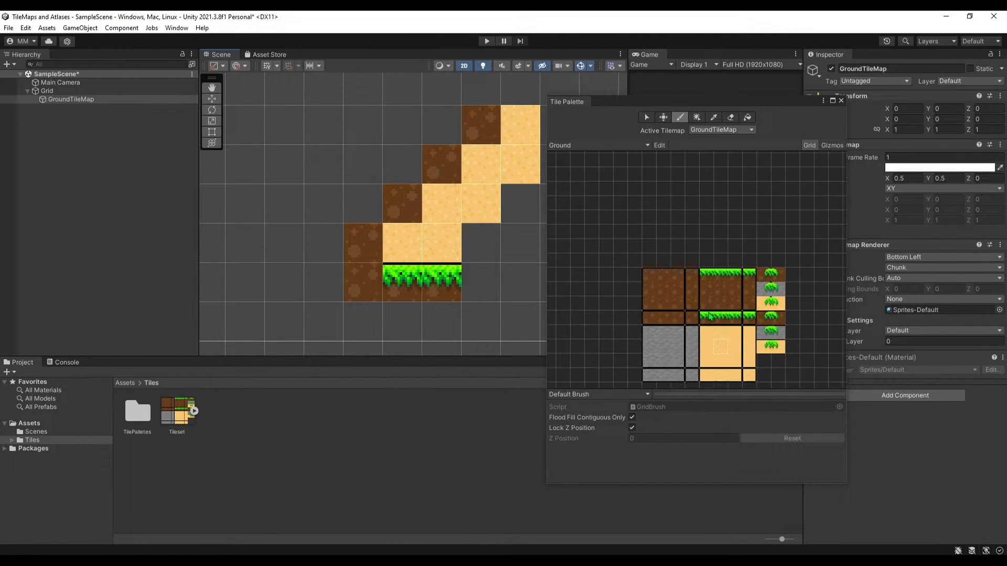
pyautogui.scroll(3, 691, 247)
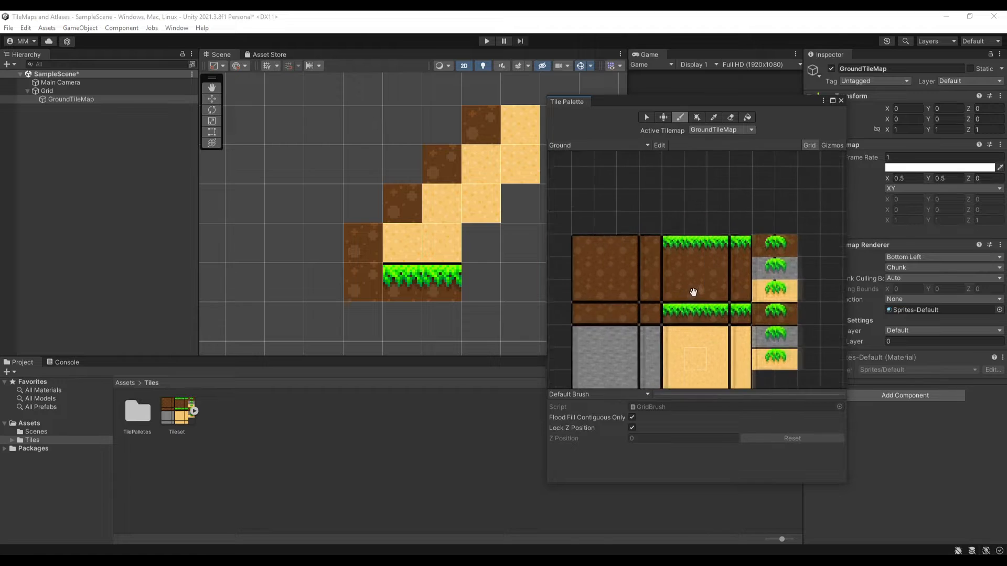
pyautogui.moveTo(709, 283); pyautogui.dragTo(756, 258, button='middle')
pyautogui.scroll(2, 755, 257)
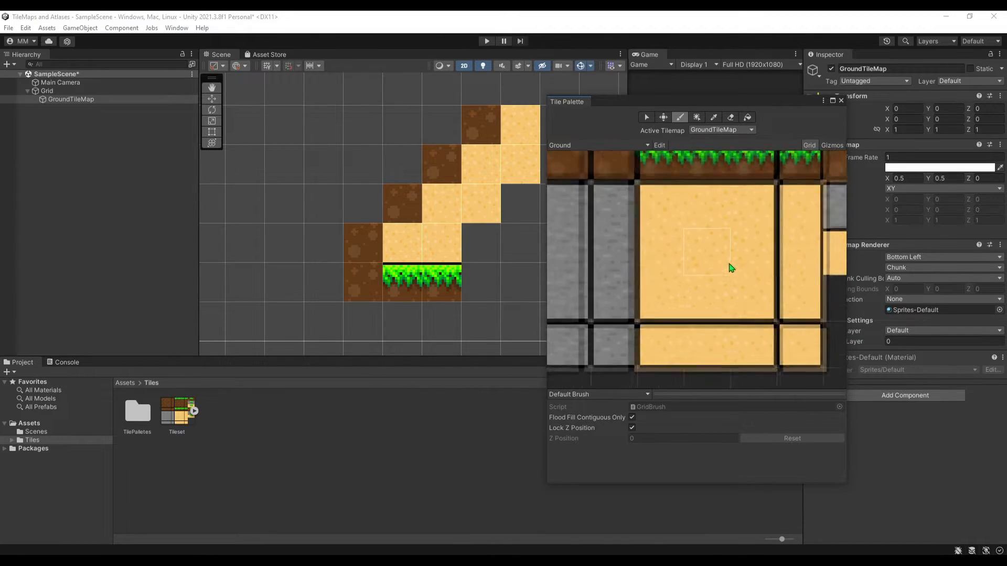
pyautogui.scroll(2, 756, 258)
pyautogui.moveTo(708, 189)
pyautogui.mouseDown(button='middle')
pyautogui.moveTo(741, 228)
pyautogui.moveTo(665, 220)
pyautogui.mouseUp(button='middle')
pyautogui.scroll(-3, 665, 221)
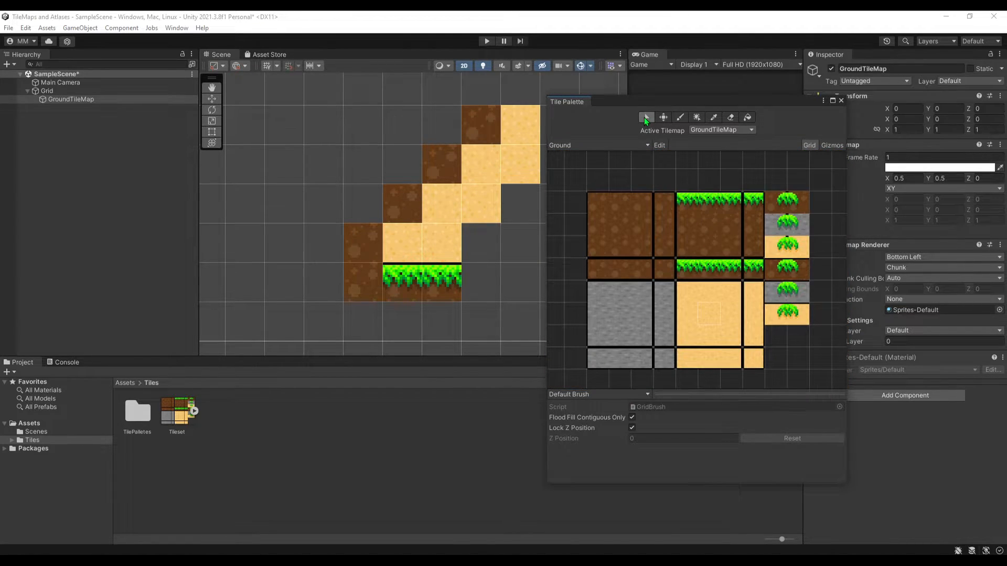
pyautogui.click(646, 117)
pyautogui.scroll(2, 629, 268)
# Step: Move the large dirt tile to sit beside the other tiles in the Ground palette
pyautogui.click(616, 210)
pyautogui.scroll(-4, 653, 236)
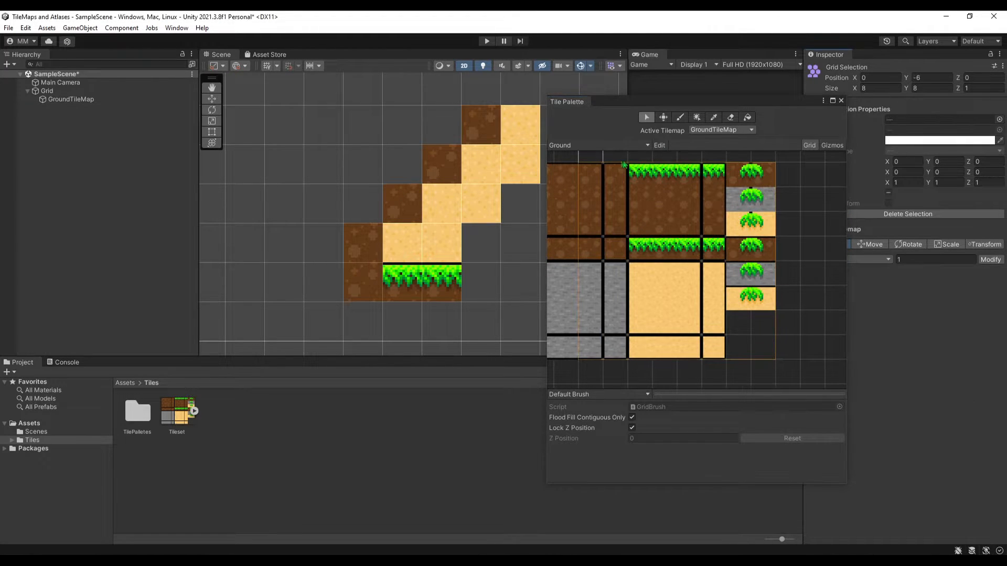
pyautogui.scroll(2, 708, 260)
pyautogui.click(807, 344)
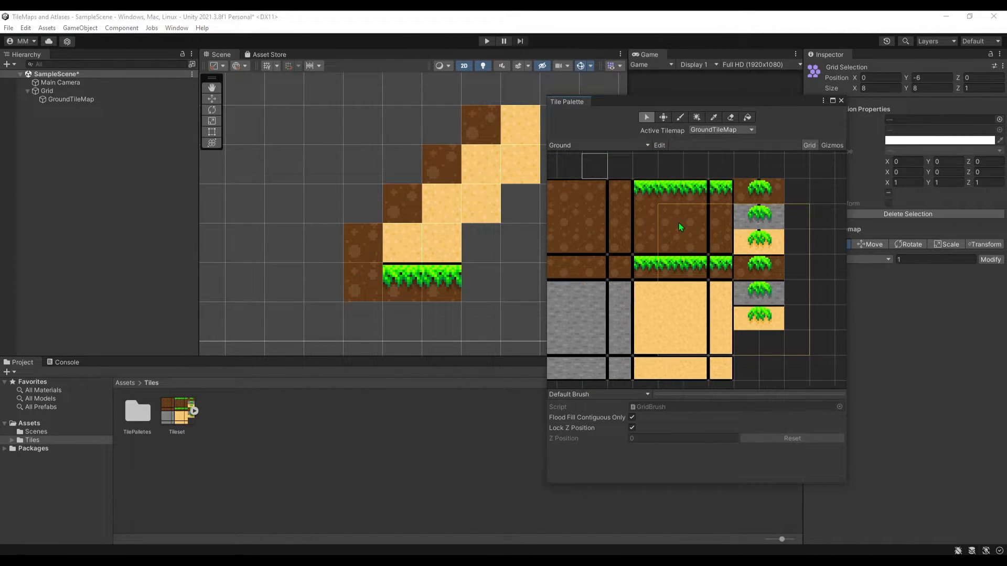
pyautogui.scroll(3, 680, 227)
pyautogui.moveTo(692, 101); pyautogui.dragTo(693, 118)
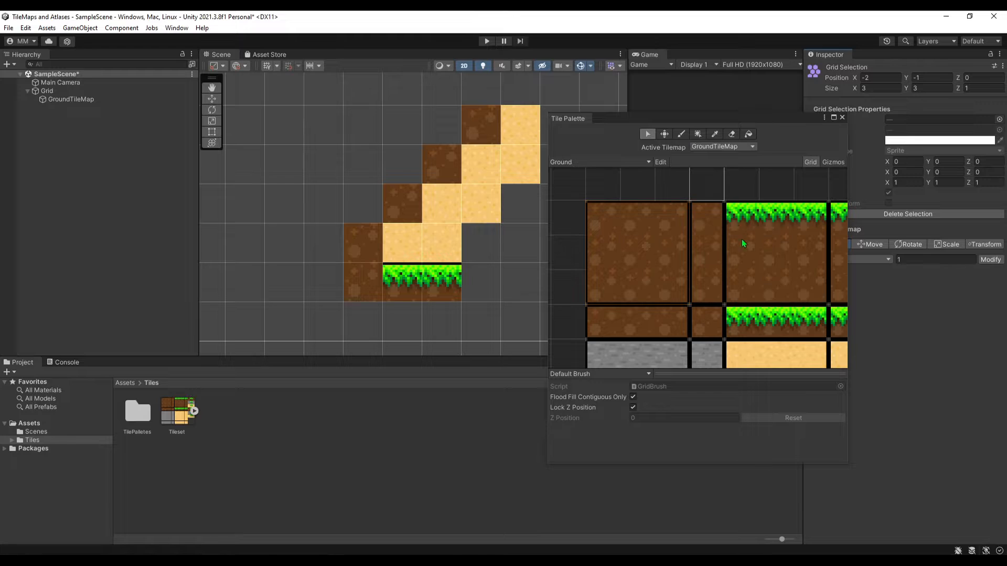
pyautogui.scroll(-3, 743, 244)
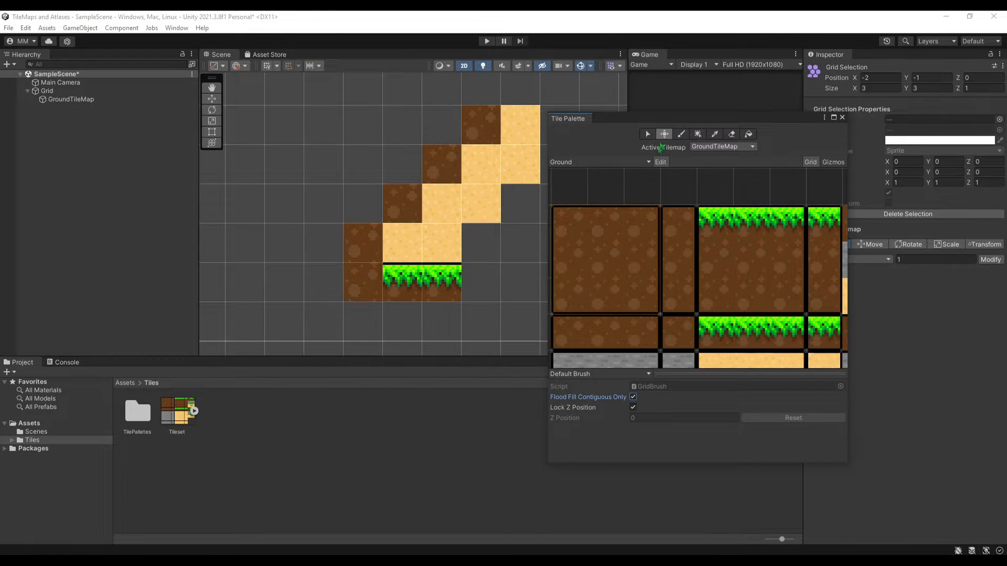
pyautogui.moveTo(618, 264)
pyautogui.mouseDown()
pyautogui.moveTo(608, 232)
pyautogui.moveTo(600, 249)
pyautogui.mouseUp()
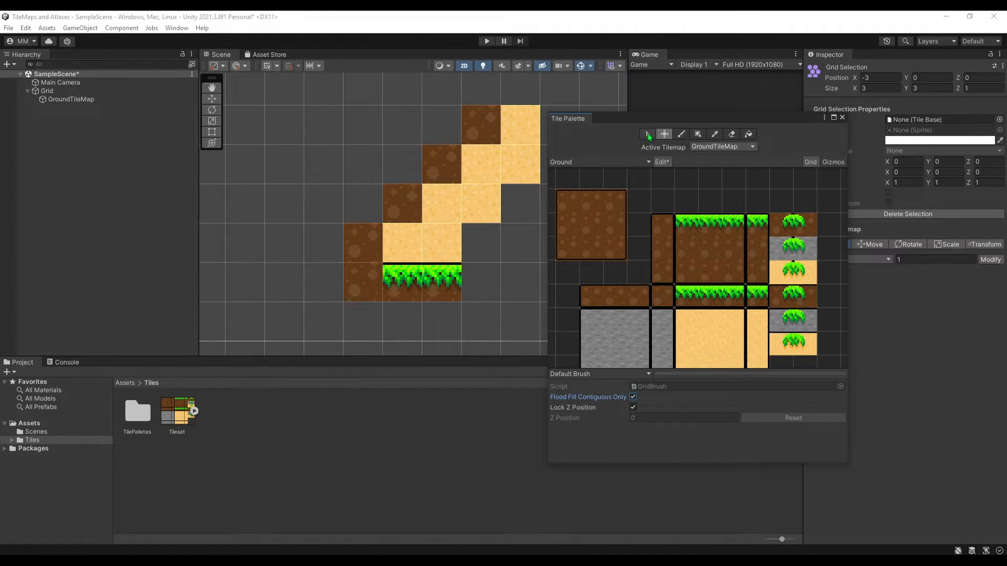
pyautogui.moveTo(585, 236); pyautogui.dragTo(614, 234)
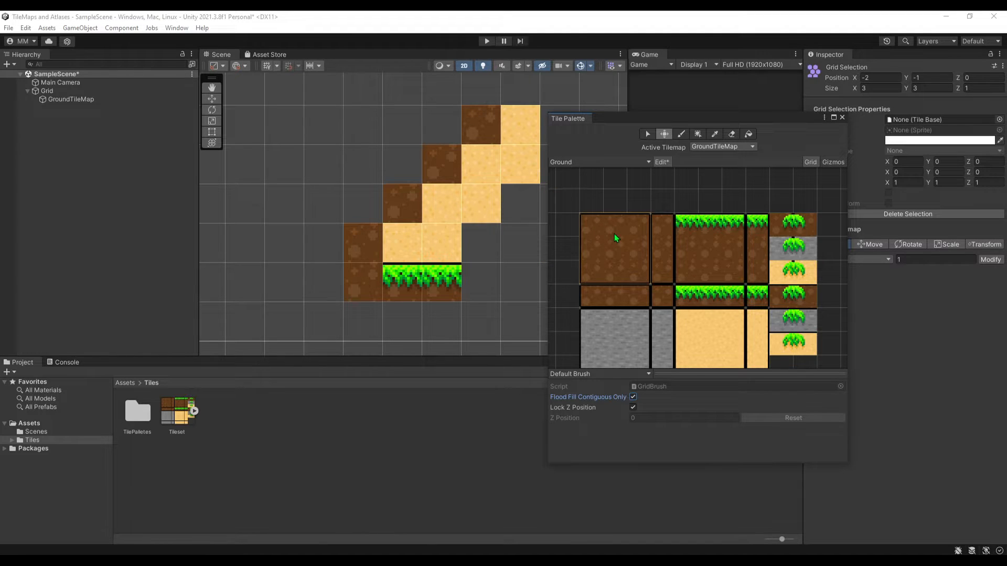
pyautogui.scroll(-2, 615, 234)
pyautogui.click(663, 162)
pyautogui.scroll(2, 684, 247)
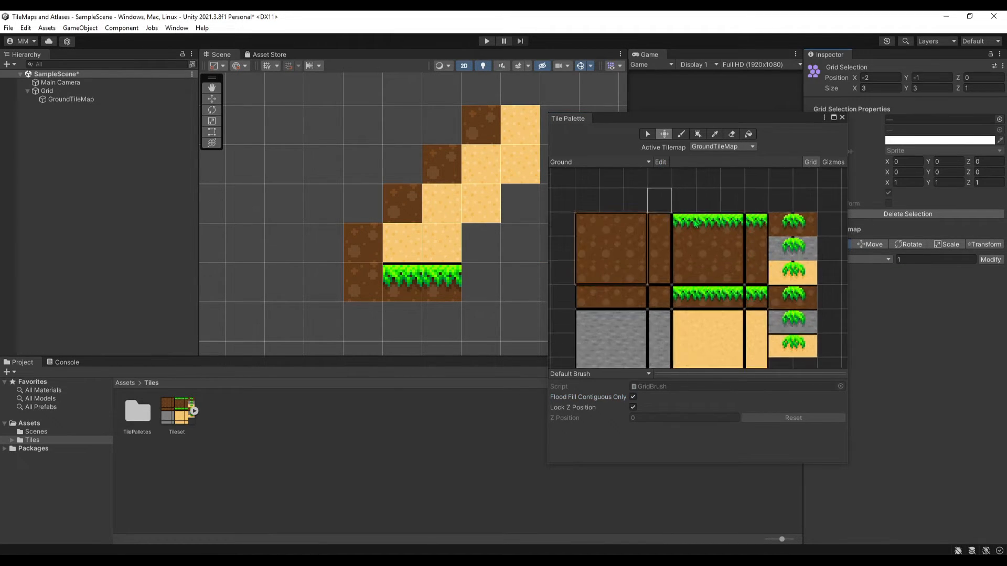
pyautogui.scroll(-2, 684, 247)
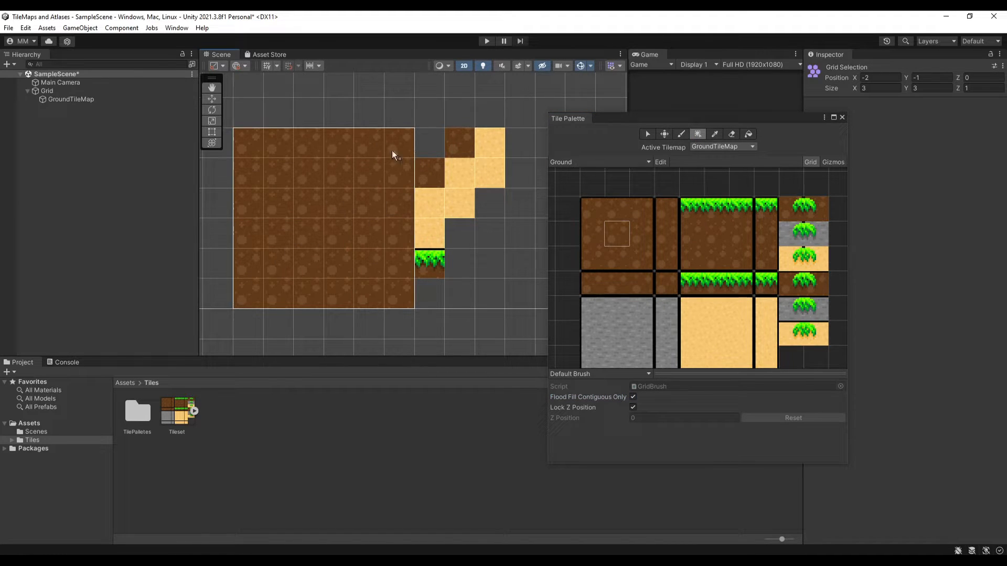
# Step: Box-fill a large dirt rectangle, then erase the sand tiles and part of the block
pyautogui.moveTo(254, 291); pyautogui.dragTo(441, 120)
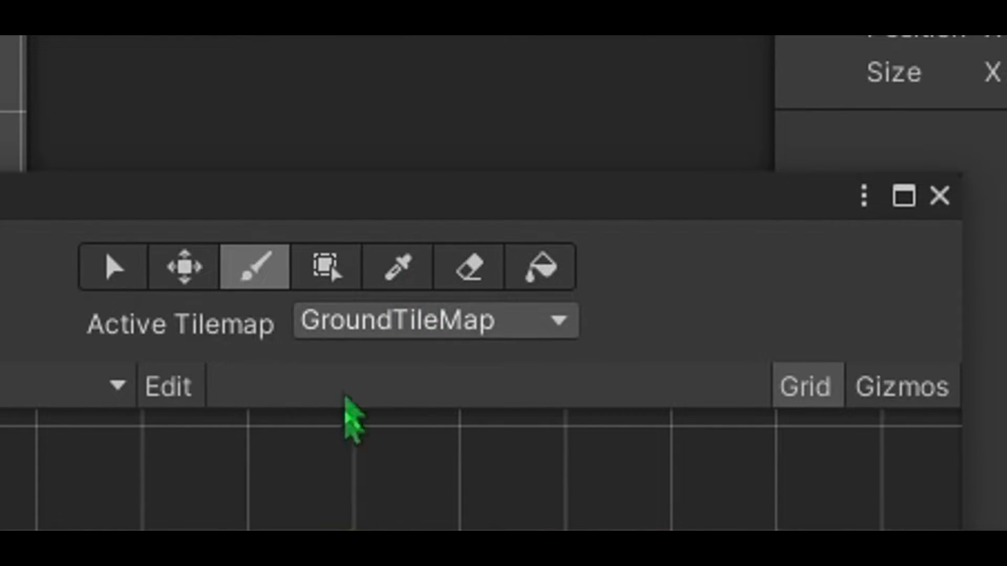
pyautogui.click(470, 267)
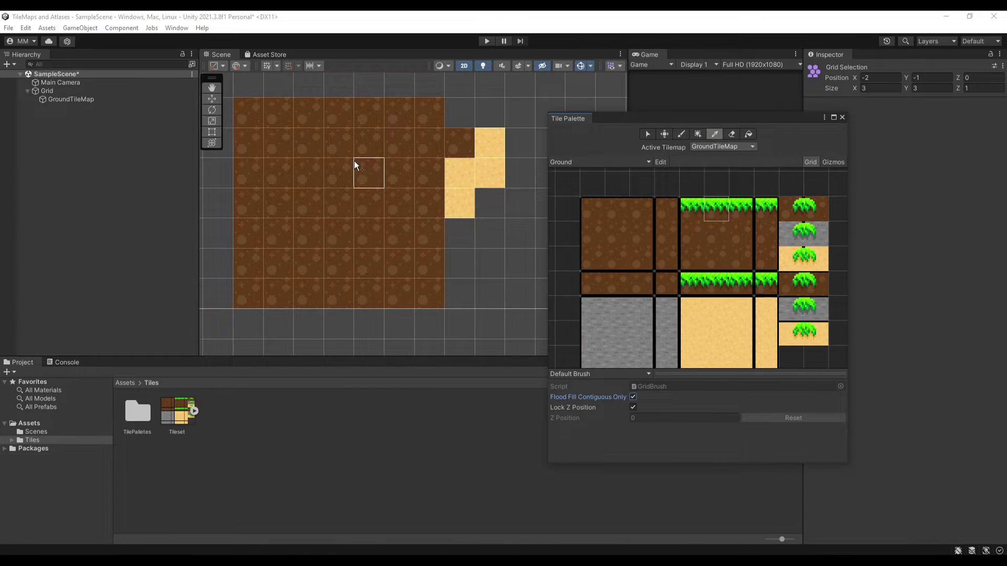
pyautogui.press('b')
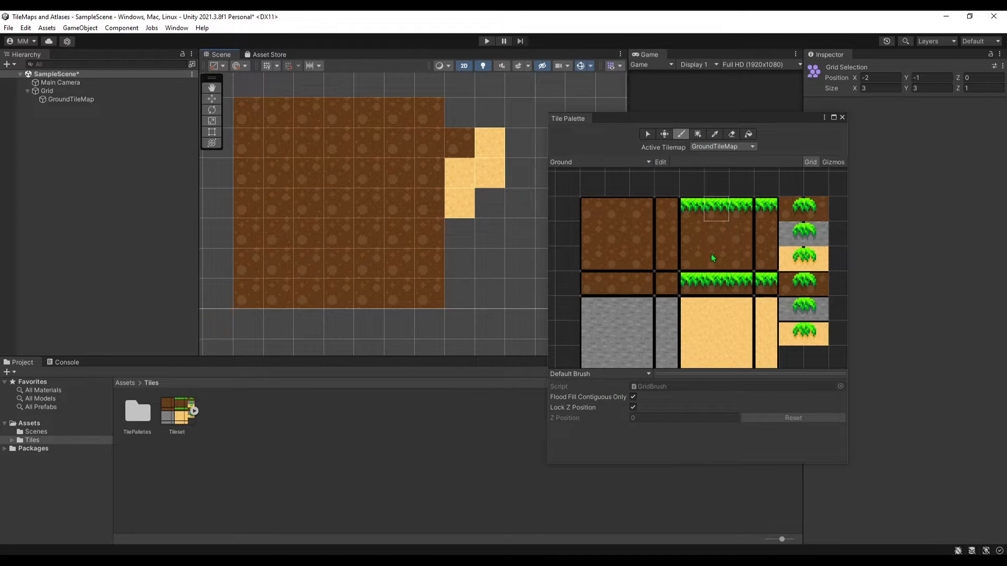
pyautogui.press('d')
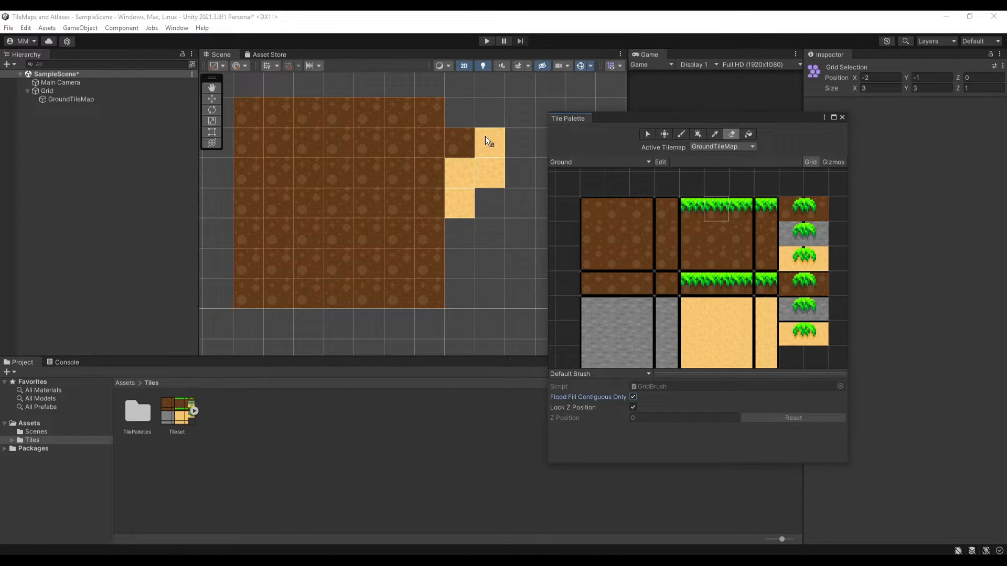
pyautogui.moveTo(489, 141)
pyautogui.mouseDown()
pyautogui.moveTo(478, 232)
pyautogui.moveTo(417, 204)
pyautogui.mouseUp()
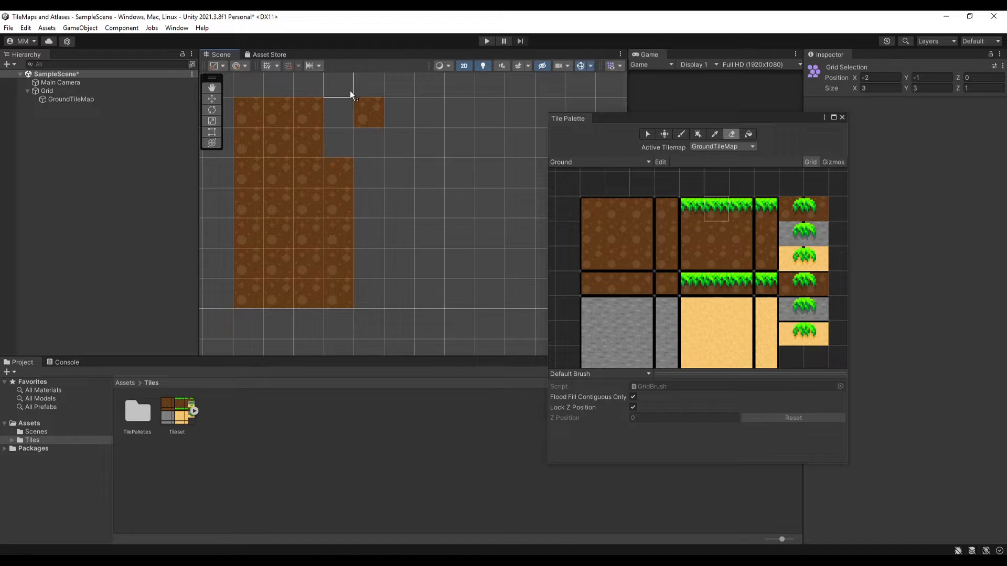
pyautogui.moveTo(350, 94); pyautogui.dragTo(251, 232)
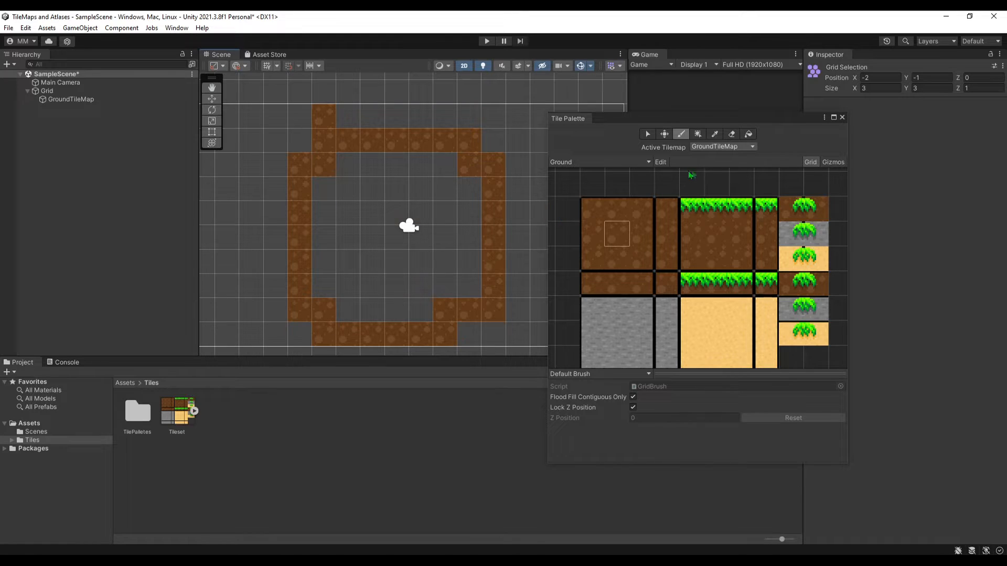
# Step: Flood-fill the hollow dirt ring into a solid block
pyautogui.click(748, 133)
pyautogui.click(441, 213)
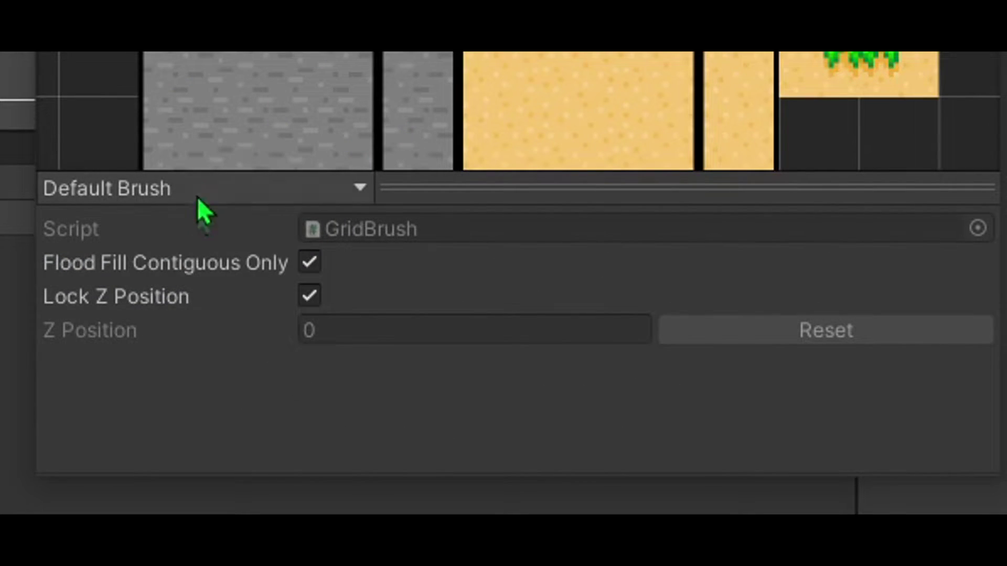
# Step: Try the GameObject and Group brushes, then return to the Default Brush
pyautogui.click(599, 375)
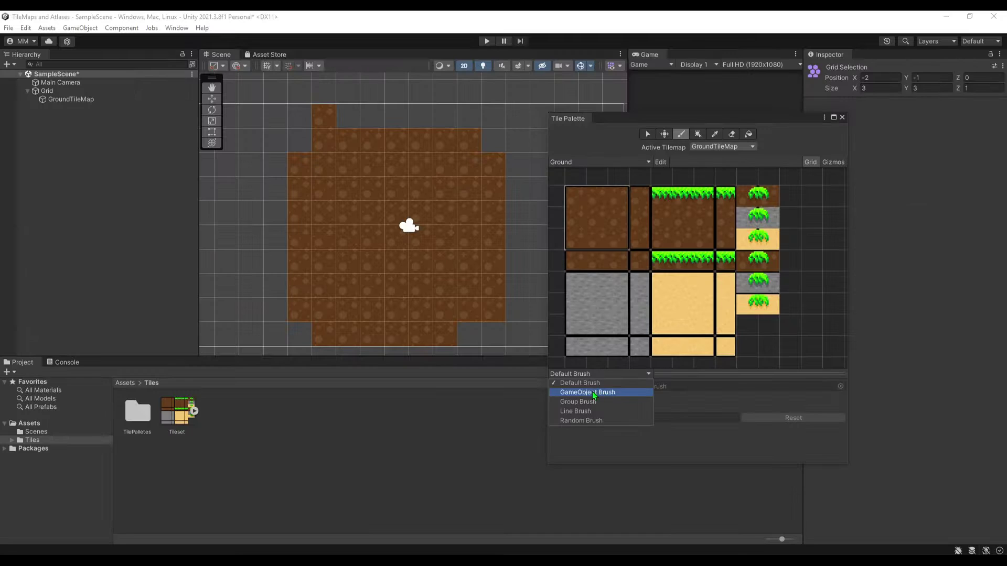
pyautogui.click(163, 248)
pyautogui.click(592, 375)
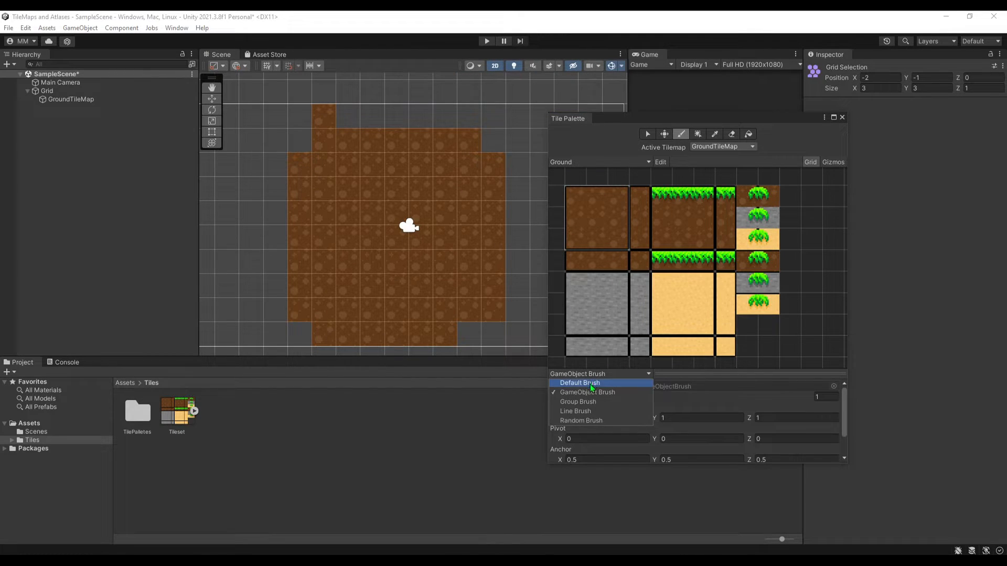
pyautogui.click(589, 402)
pyautogui.click(590, 376)
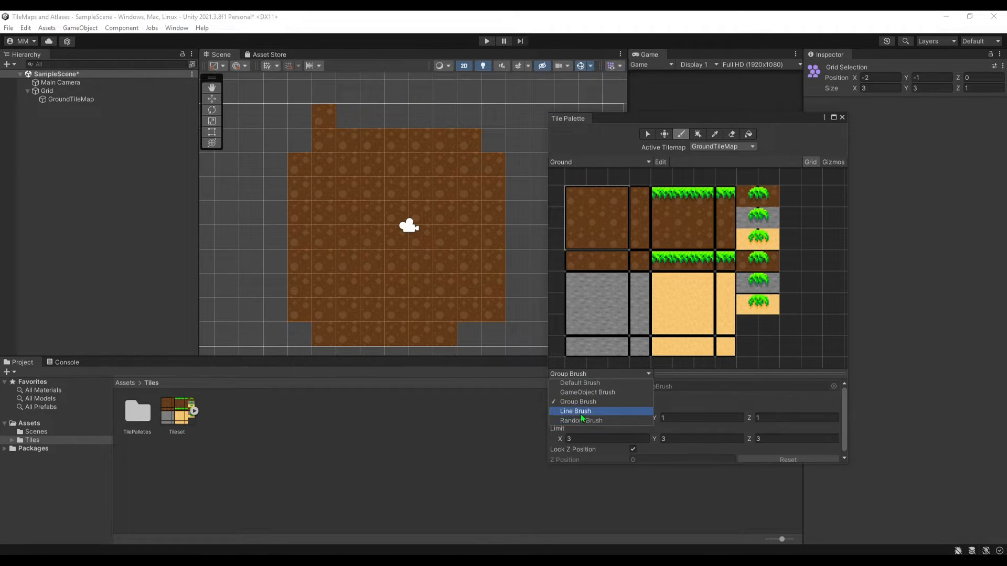
pyautogui.click(581, 411)
pyautogui.click(590, 375)
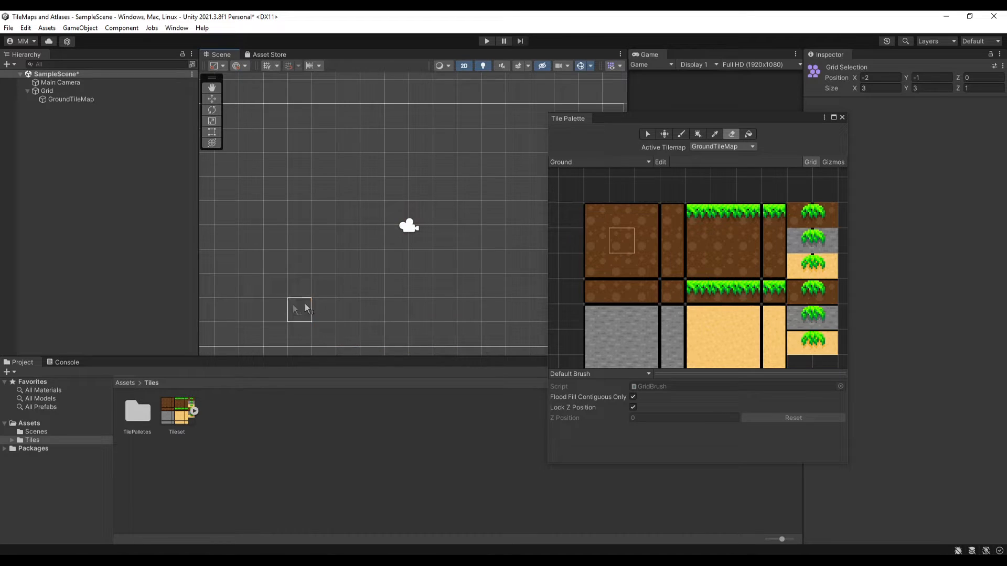
pyautogui.scroll(2, 450, 284)
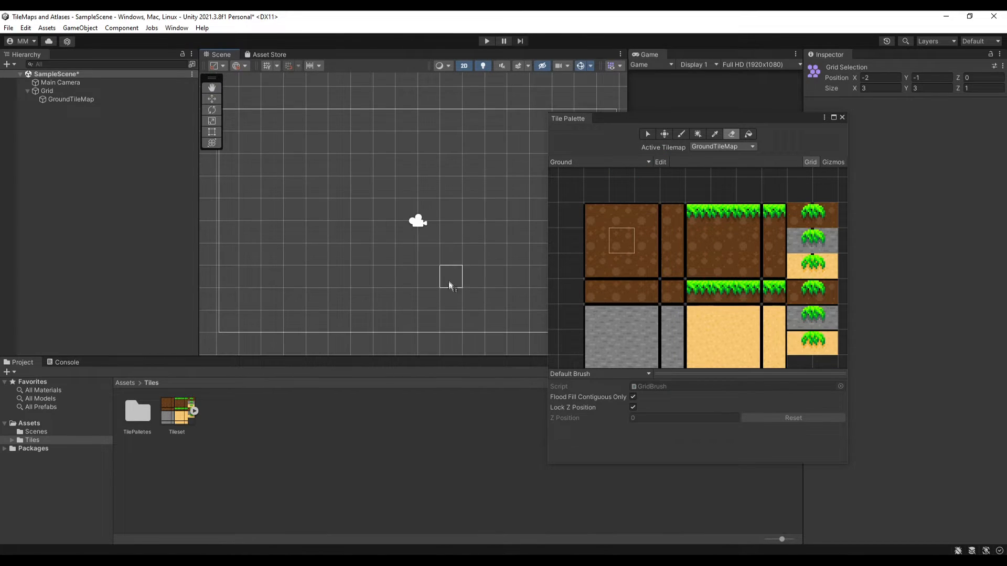
# Step: Paint an L-shaped dirt block topped with grass tiles
pyautogui.click(722, 242)
pyautogui.scroll(2, 416, 236)
pyautogui.click(260, 307)
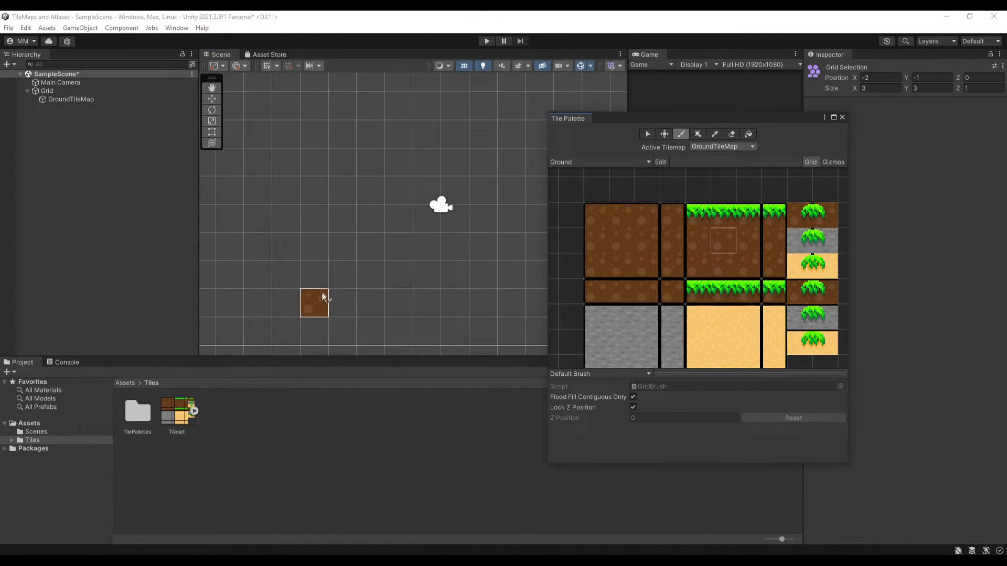
pyautogui.moveTo(260, 260)
pyautogui.mouseDown()
pyautogui.moveTo(307, 263)
pyautogui.moveTo(394, 314)
pyautogui.mouseUp()
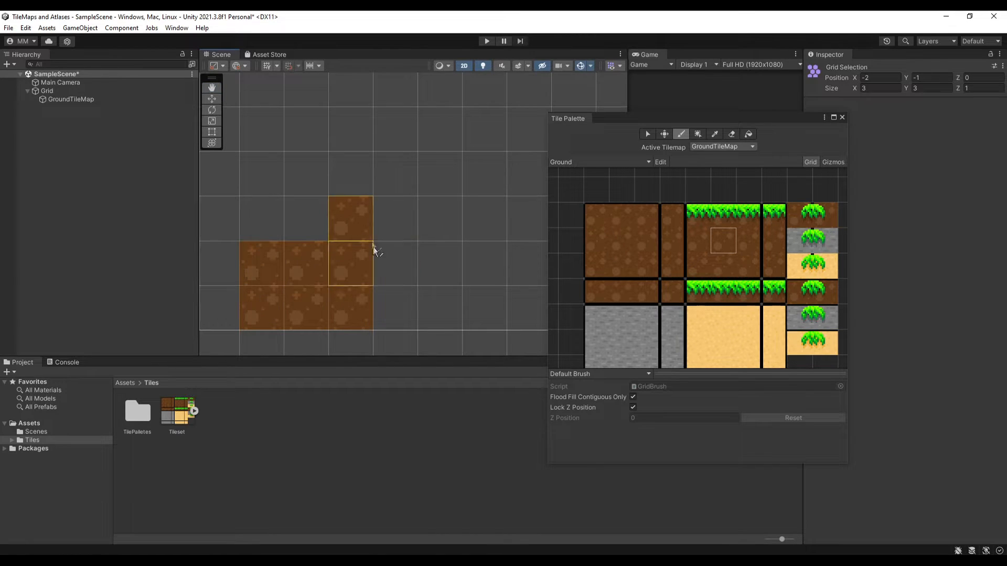
pyautogui.scroll(-1, 291, 228)
pyautogui.click(275, 185)
pyautogui.moveTo(311, 184); pyautogui.dragTo(371, 185)
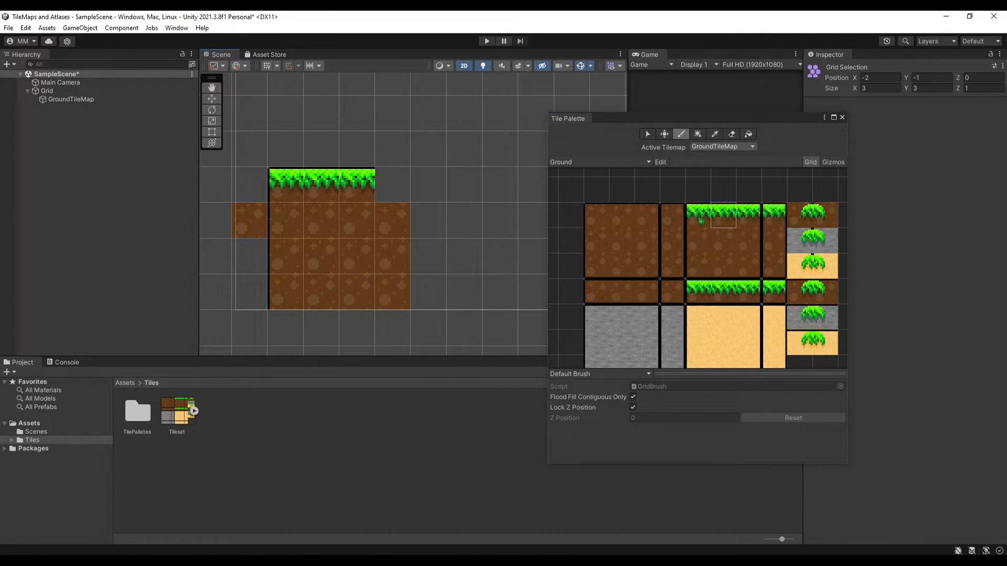
pyautogui.click(812, 214)
pyautogui.moveTo(393, 241); pyautogui.dragTo(422, 239)
pyautogui.moveTo(692, 221); pyautogui.dragTo(724, 236)
# Step: Paint a raised grass platform above and right of the main block
pyautogui.click(346, 188)
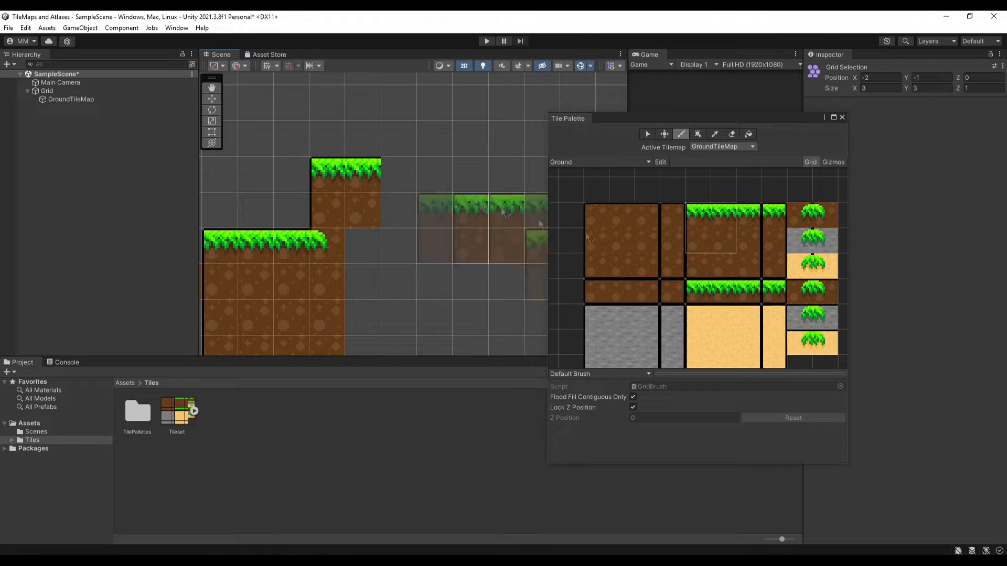
pyautogui.click(724, 216)
pyautogui.click(398, 174)
pyautogui.scroll(1, 354, 236)
pyautogui.click(358, 193)
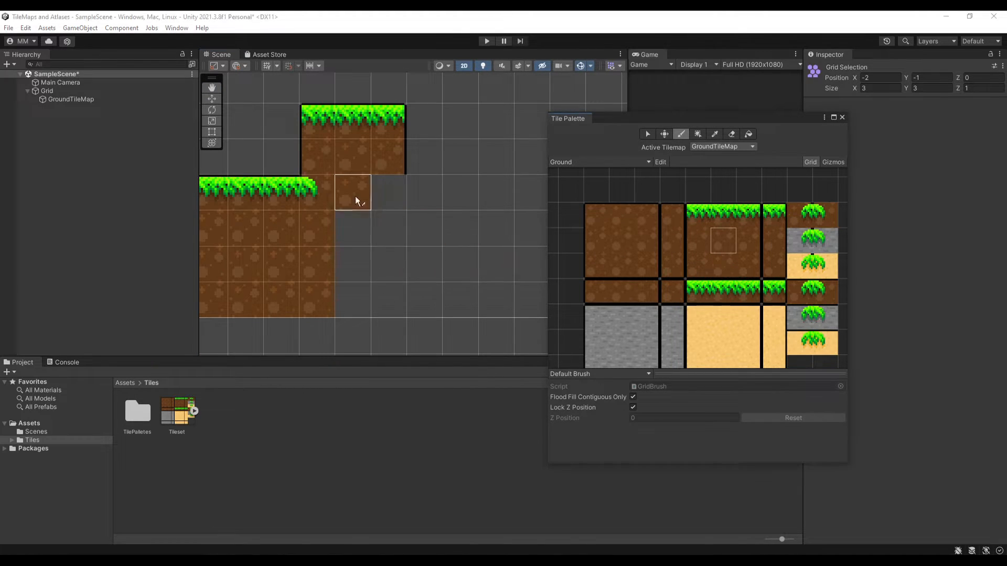
pyautogui.click(813, 214)
pyautogui.click(398, 150)
pyautogui.scroll(-1, 393, 197)
pyautogui.moveTo(362, 189); pyautogui.dragTo(441, 189)
pyautogui.scroll(1, 394, 197)
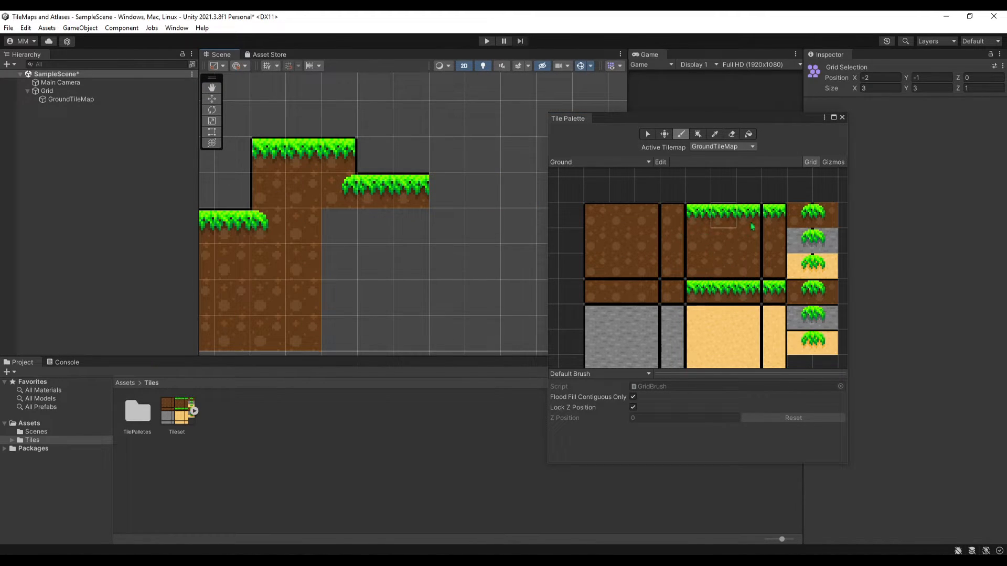
# Step: Fill plain dirt beneath the platforms and across the left area
pyautogui.click(724, 240)
pyautogui.click(409, 224)
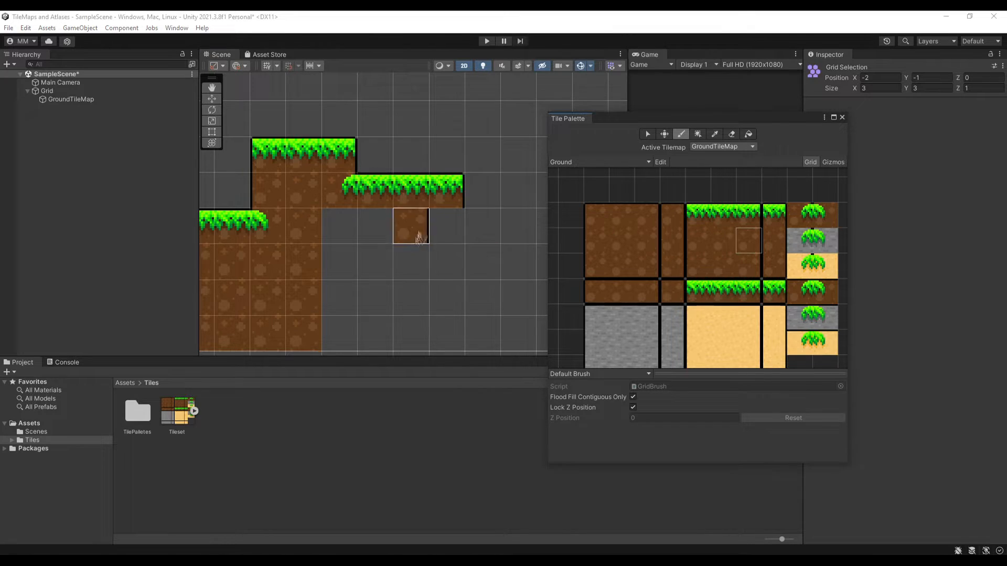
pyautogui.scroll(-1, 394, 220)
pyautogui.moveTo(354, 206); pyautogui.dragTo(472, 260)
pyautogui.moveTo(409, 280); pyautogui.dragTo(326, 258)
pyautogui.scroll(2, 325, 258)
pyautogui.moveTo(259, 221); pyautogui.dragTo(299, 259)
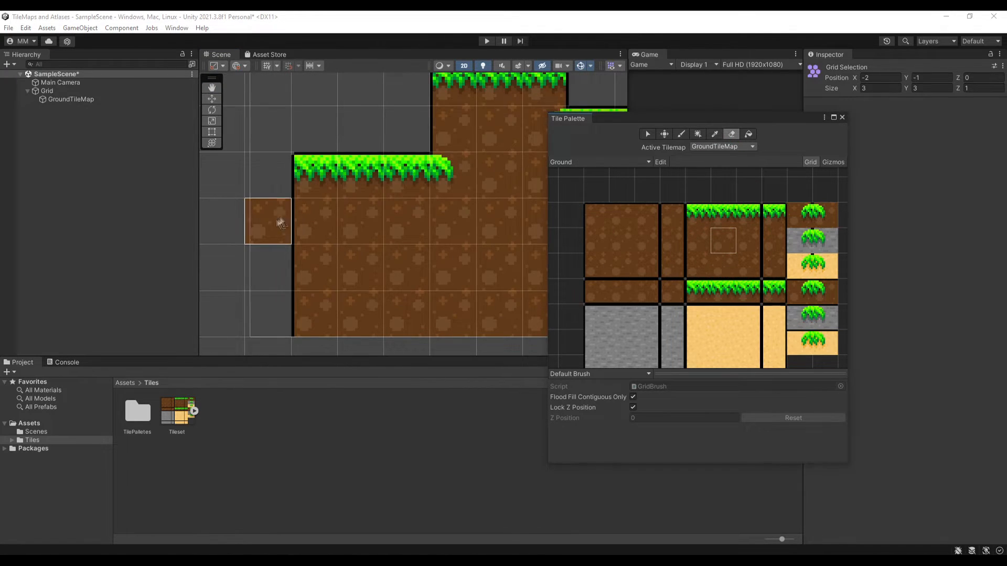
pyautogui.scroll(-2, 325, 258)
pyautogui.moveTo(236, 275); pyautogui.dragTo(394, 330)
# Step: Paint grey stone rows along the base below the dirt
pyautogui.click(645, 344)
pyautogui.scroll(-1, 354, 236)
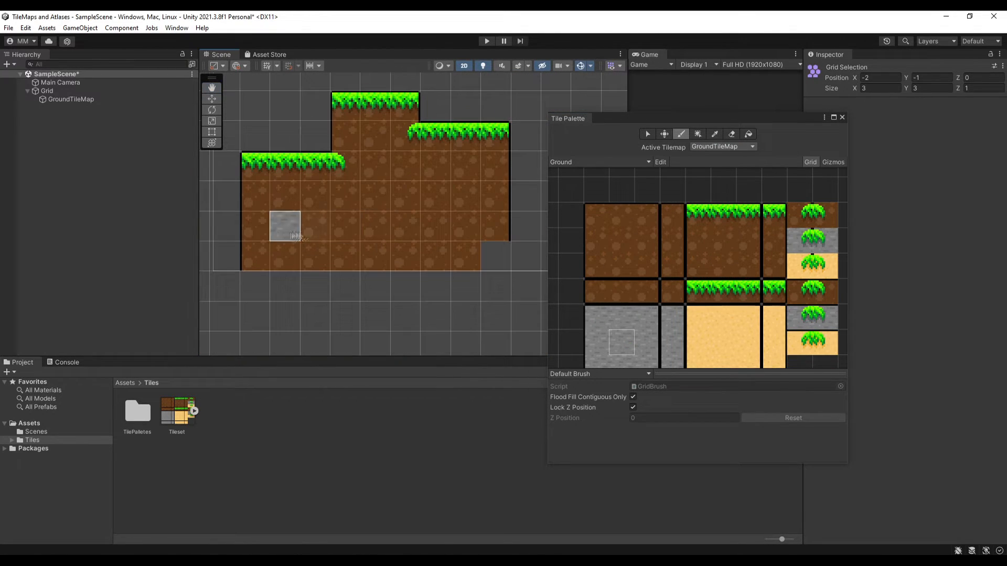
pyautogui.moveTo(252, 224)
pyautogui.mouseDown()
pyautogui.moveTo(409, 224)
pyautogui.moveTo(496, 260)
pyautogui.mouseUp()
pyautogui.moveTo(331, 256)
pyautogui.mouseDown()
pyautogui.moveTo(274, 249)
pyautogui.moveTo(496, 259)
pyautogui.mouseUp()
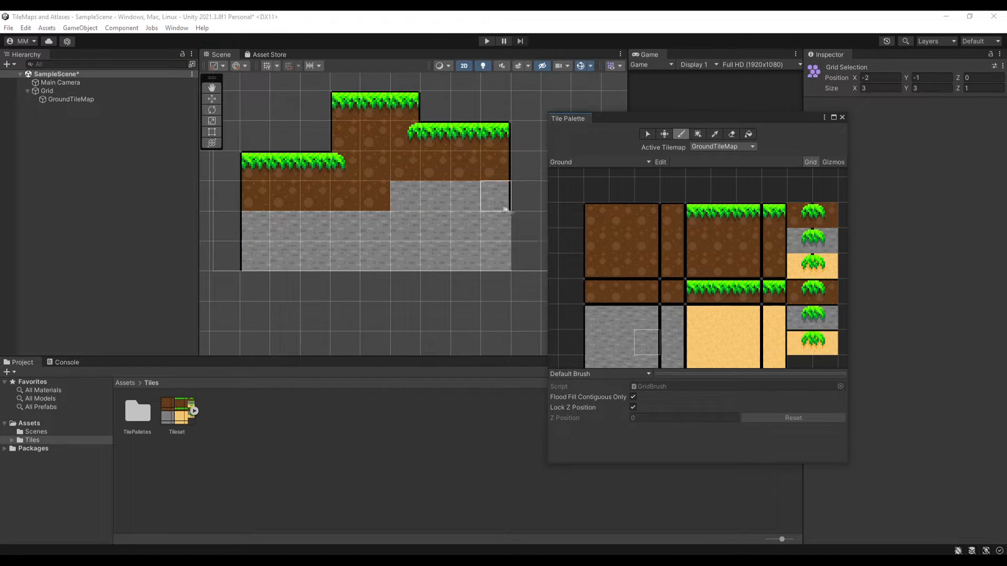
pyautogui.scroll(-1, 354, 220)
pyautogui.press('i')
pyautogui.scroll(1, 354, 220)
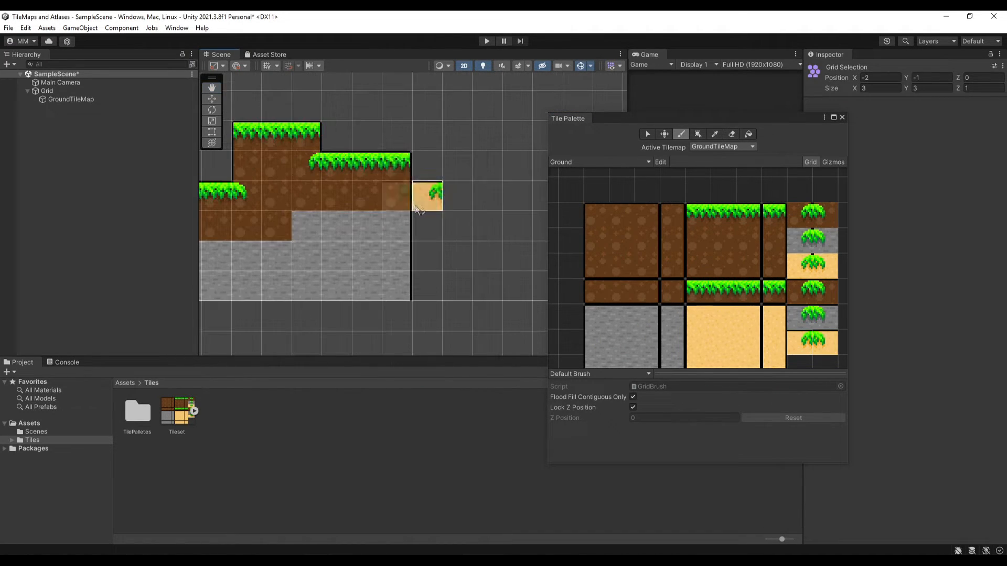
# Step: Paint a sand area down the right side of the terrain
pyautogui.click(724, 337)
pyautogui.click(442, 169)
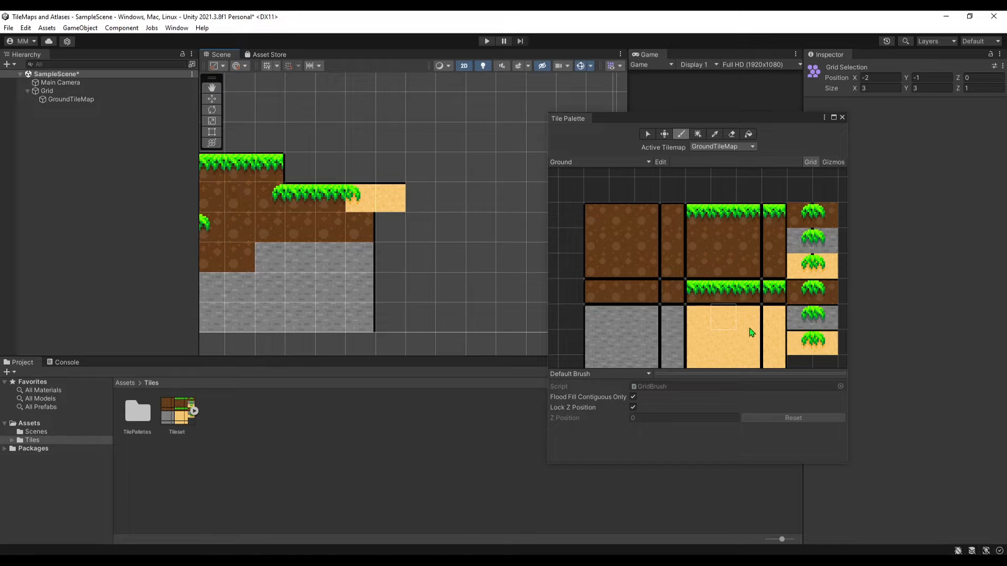
pyautogui.moveTo(441, 169); pyautogui.dragTo(504, 169)
pyautogui.scroll(-1, 433, 198)
pyautogui.scroll(1, 390, 177)
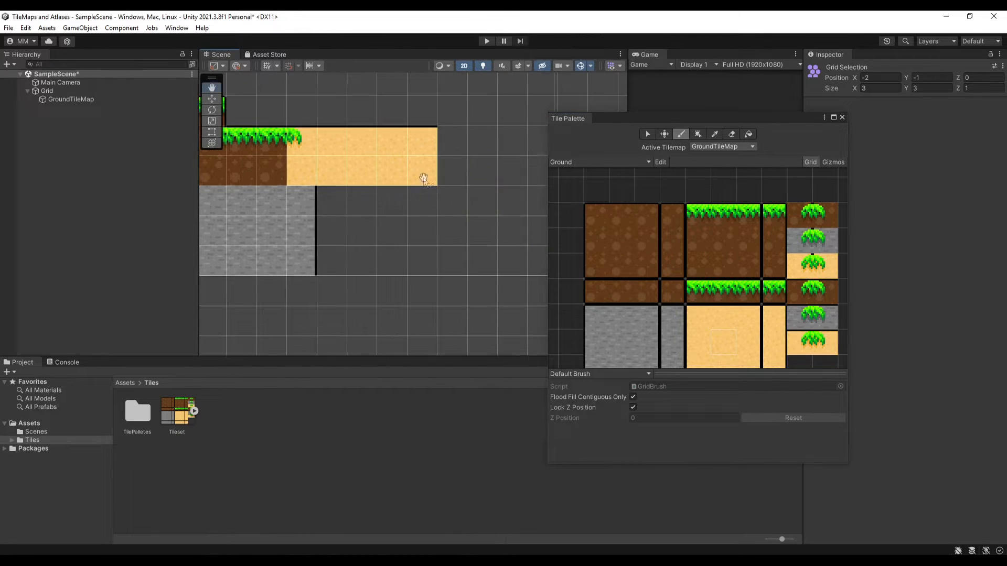
pyautogui.moveTo(425, 158); pyautogui.dragTo(425, 236)
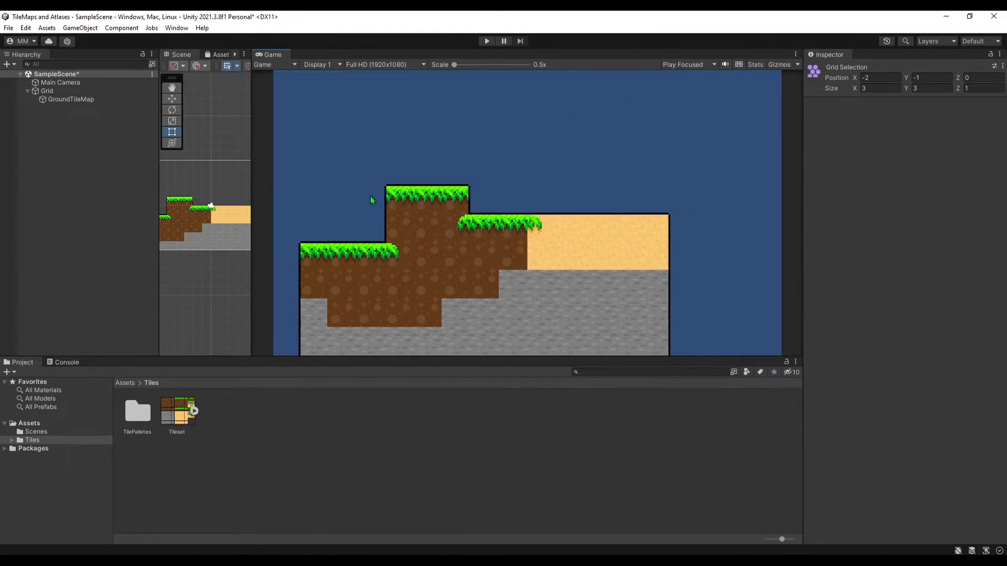
# Step: Run the game, reposition the Main Camera and widen the Game view to frame the level, then stop
pyautogui.click(486, 41)
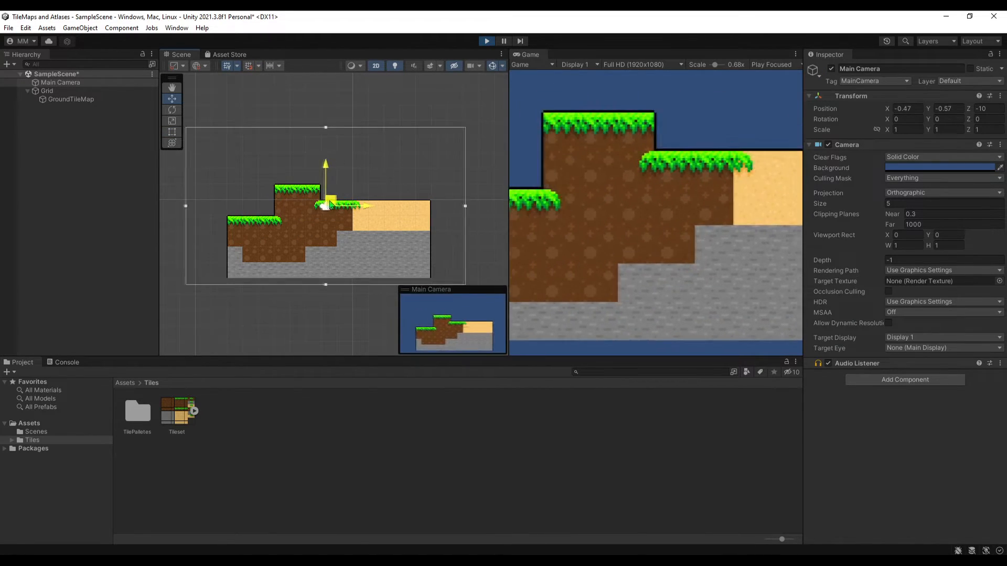
pyautogui.moveTo(325, 205)
pyautogui.mouseDown()
pyautogui.moveTo(411, 221)
pyautogui.moveTo(340, 211)
pyautogui.mouseUp()
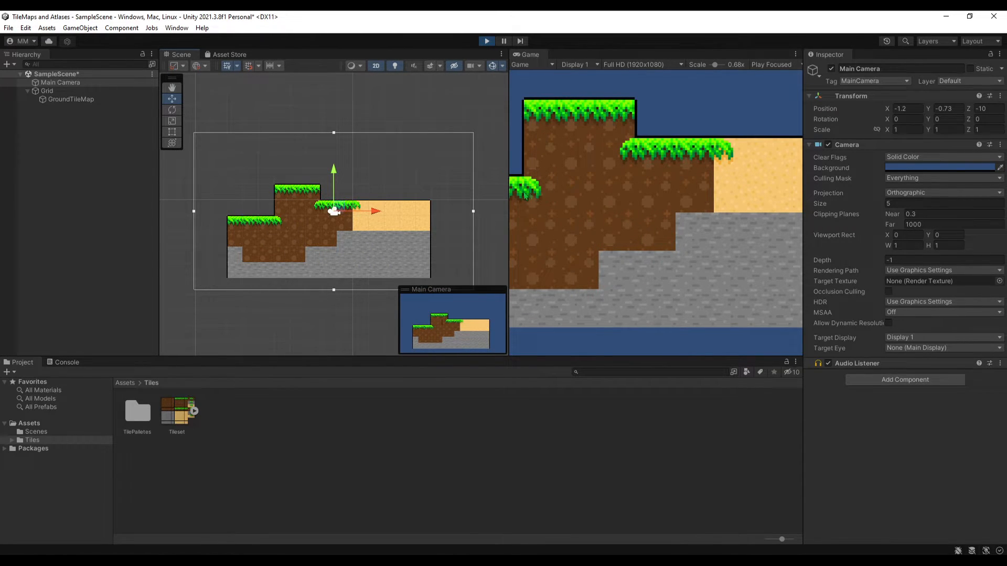
pyautogui.moveTo(510, 197); pyautogui.dragTo(465, 198)
pyautogui.scroll(-3, 612, 197)
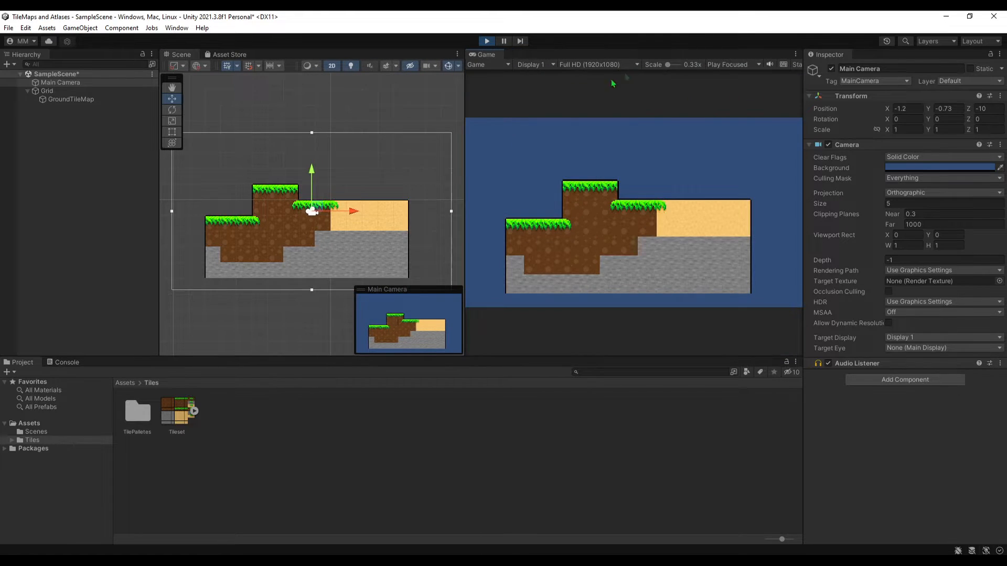
pyautogui.moveTo(314, 211); pyautogui.dragTo(331, 225)
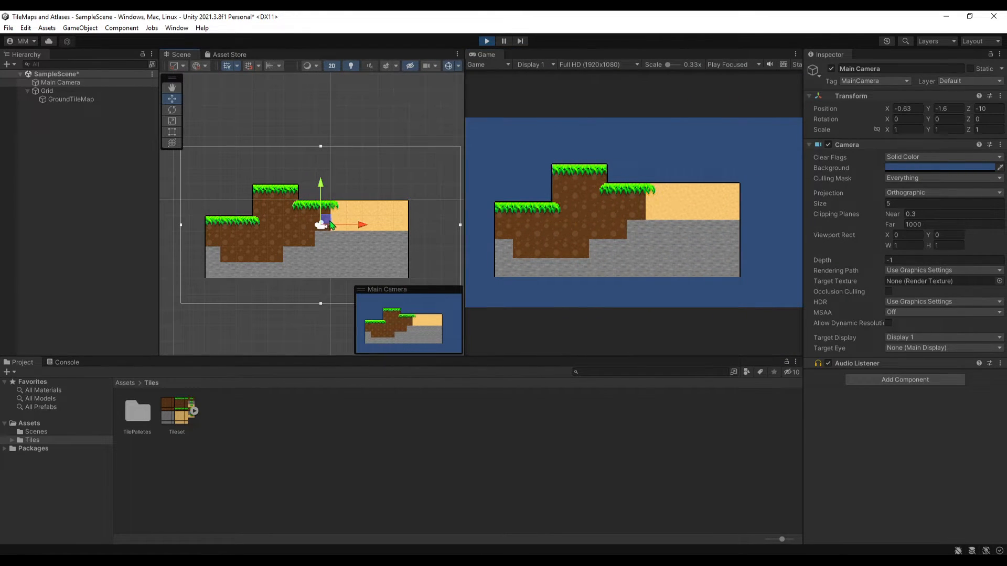
pyautogui.click(486, 40)
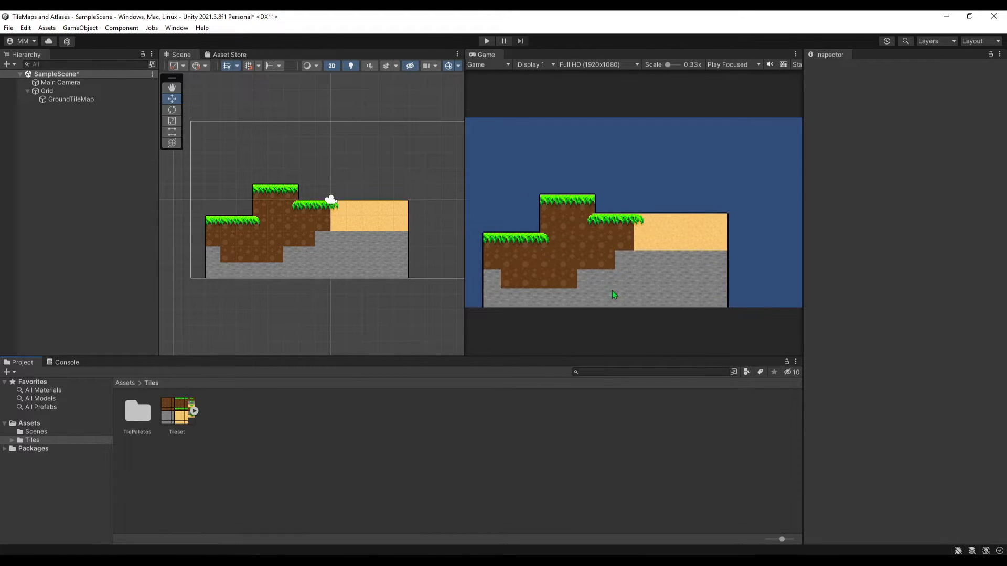
# Step: Create a Sprite Atlas asset named TilesAtlas in the Tiles folder
pyautogui.rightClick(243, 443)
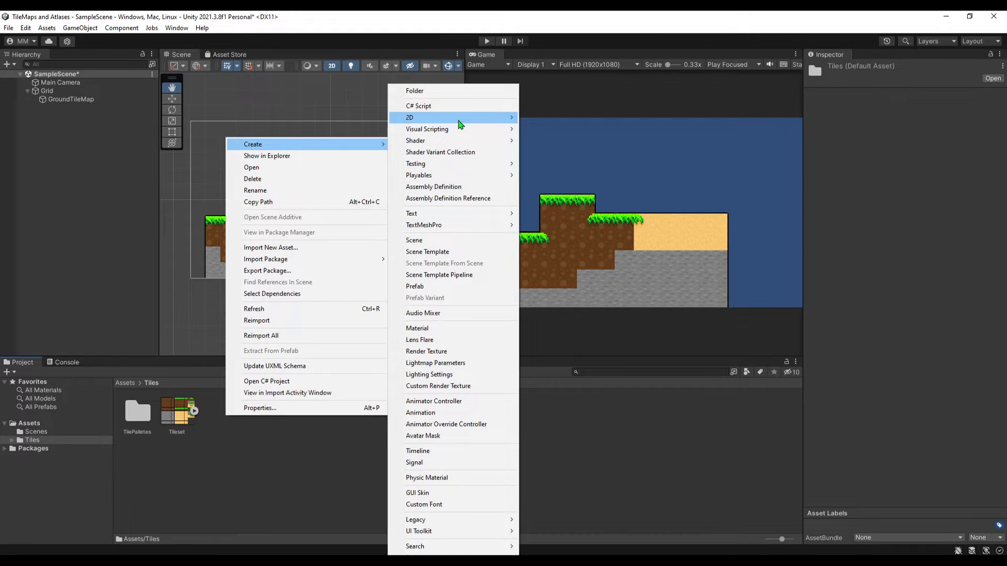
pyautogui.moveTo(250, 106)
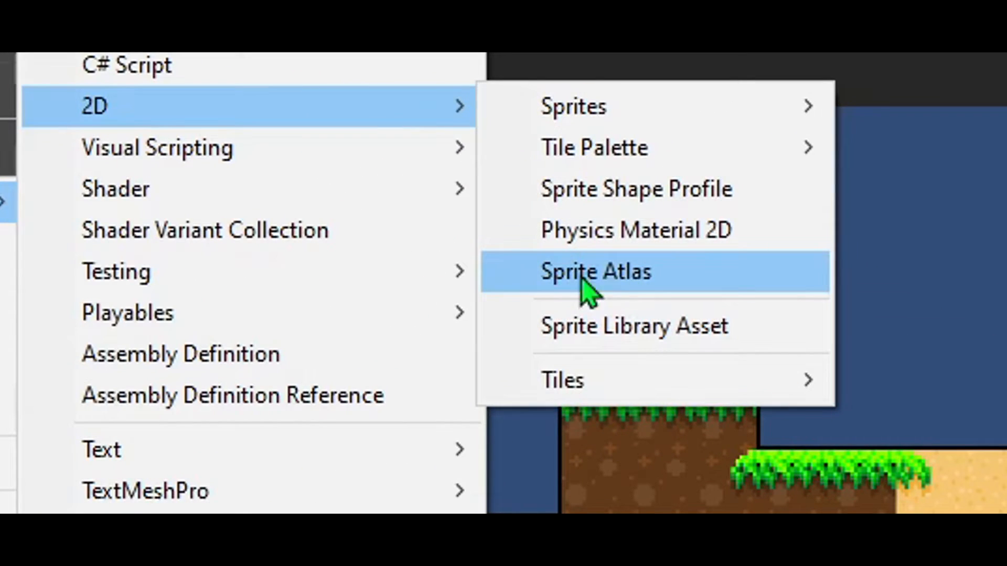
pyautogui.click(600, 285)
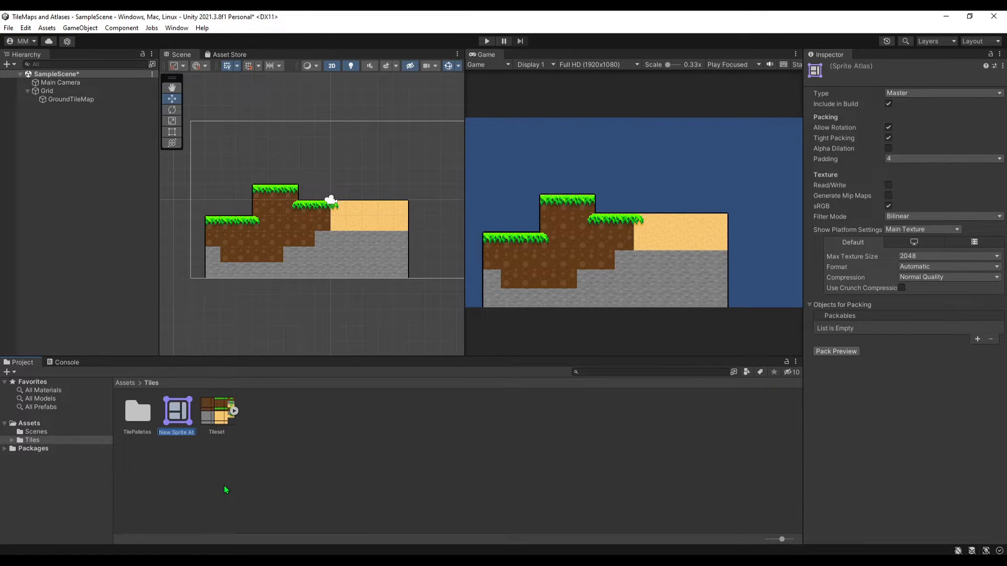
pyautogui.write('TilesA')
pyautogui.write('tlas')
pyautogui.press('Return')
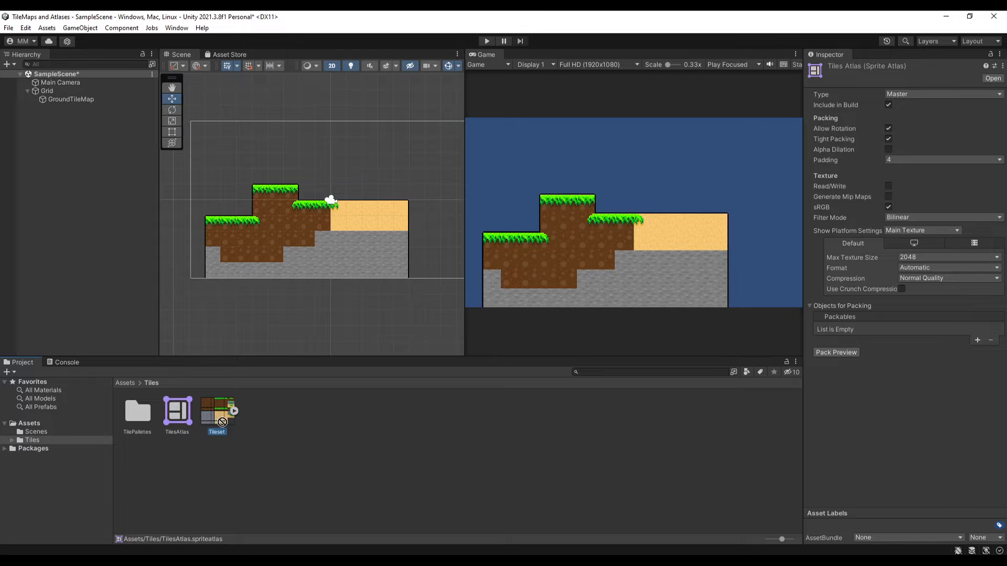
# Step: Add the Tileset texture to TilesAtlas's packing list and generate a pack preview
pyautogui.moveTo(217, 425); pyautogui.dragTo(835, 316)
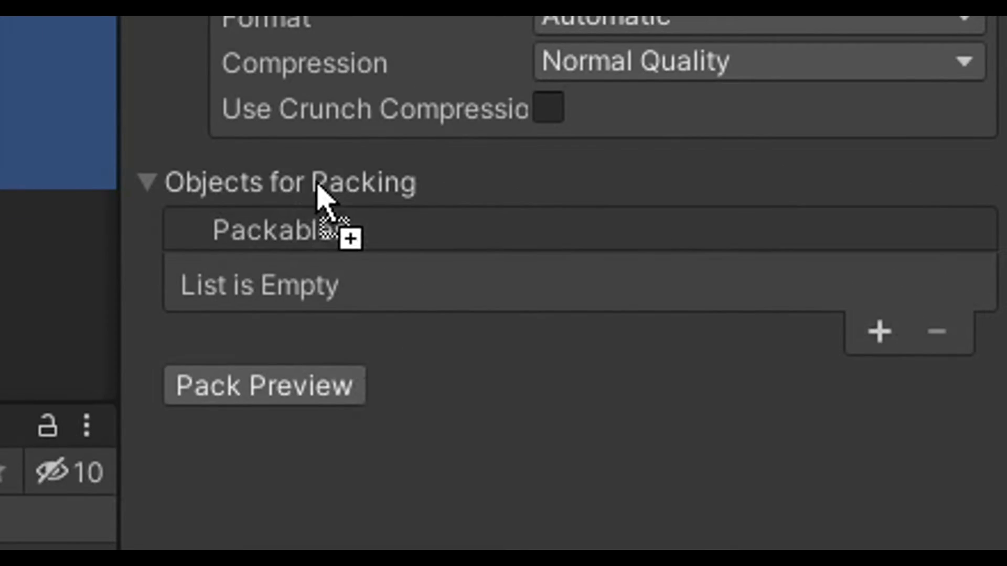
pyautogui.moveTo(296, 230)
pyautogui.mouseDown()
pyautogui.moveTo(207, 193)
pyautogui.moveTo(294, 203)
pyautogui.mouseUp()
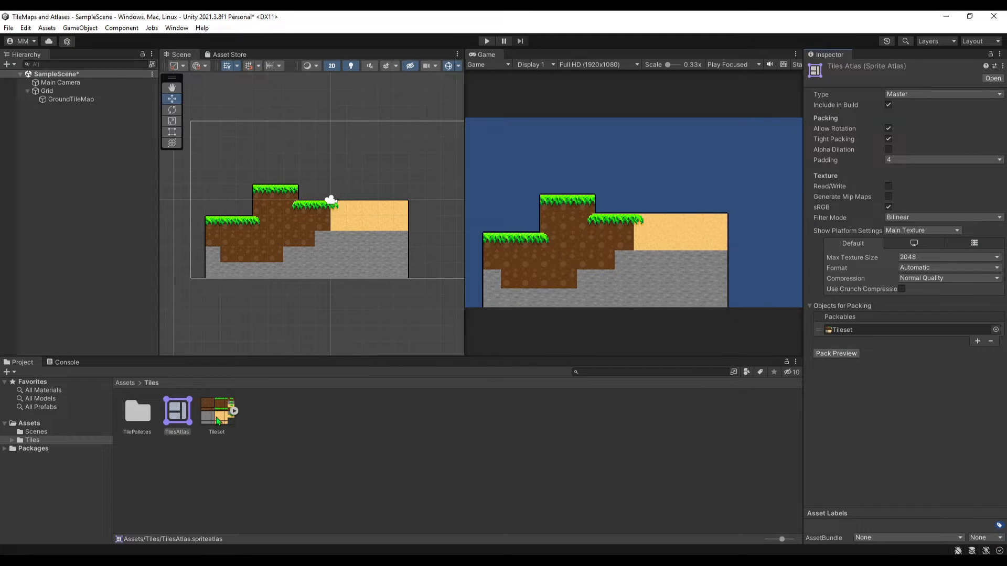
pyautogui.click(836, 353)
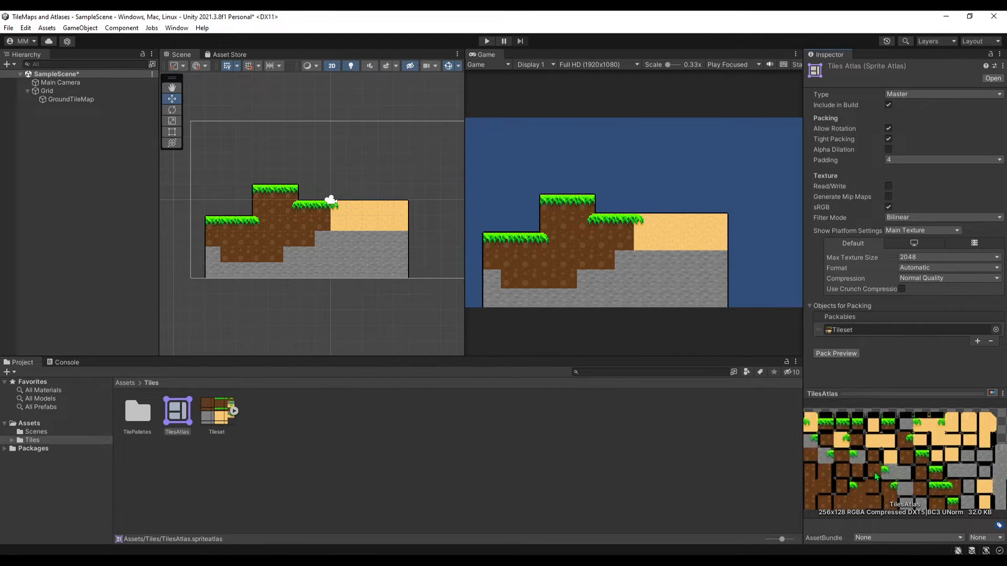
pyautogui.scroll(3, 583, 266)
pyautogui.scroll(3, 582, 266)
pyautogui.scroll(3, 583, 267)
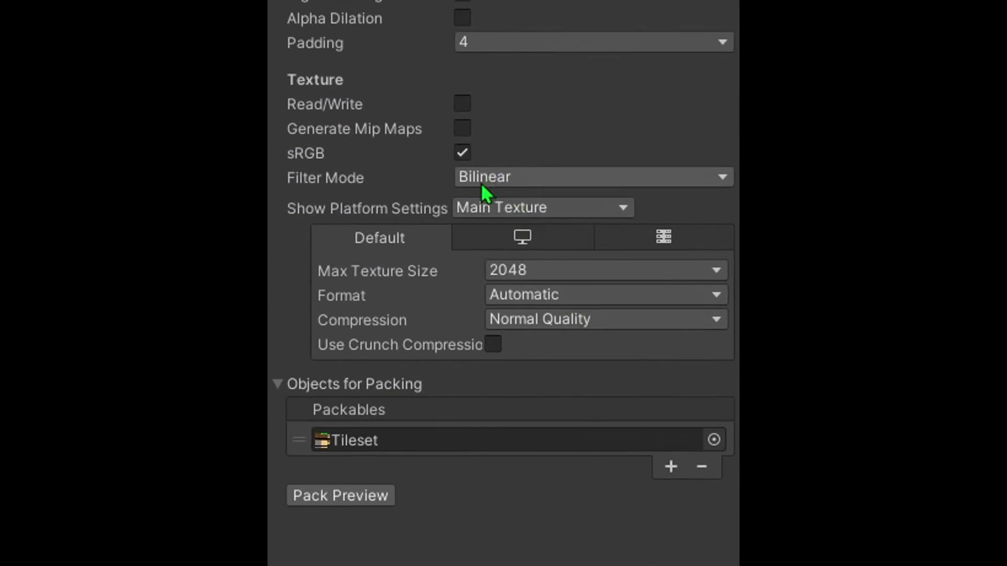
# Step: Set TilesAtlas to Point filtering with no compression and repack its preview
pyautogui.click(482, 178)
pyautogui.click(512, 203)
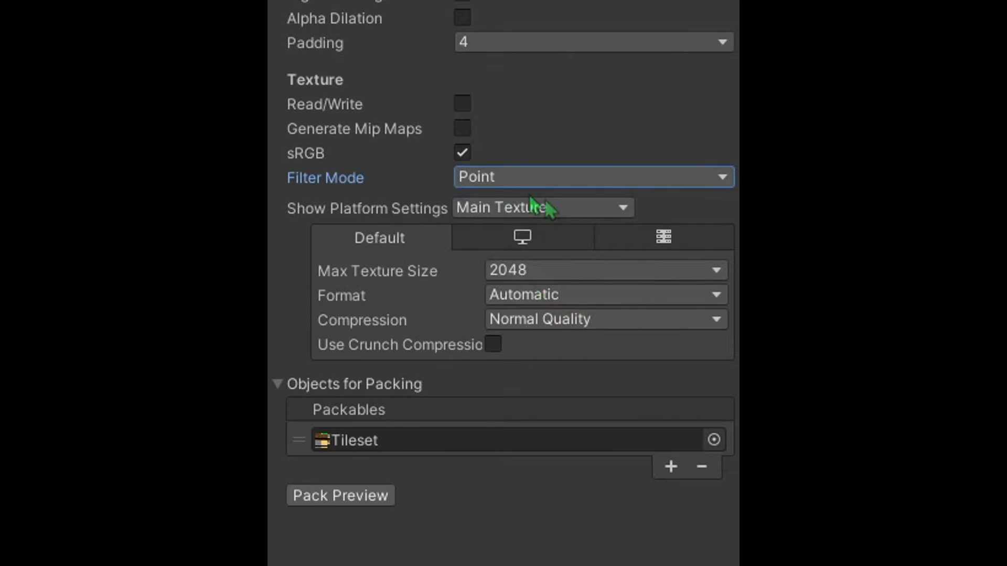
pyautogui.click(576, 323)
pyautogui.click(550, 347)
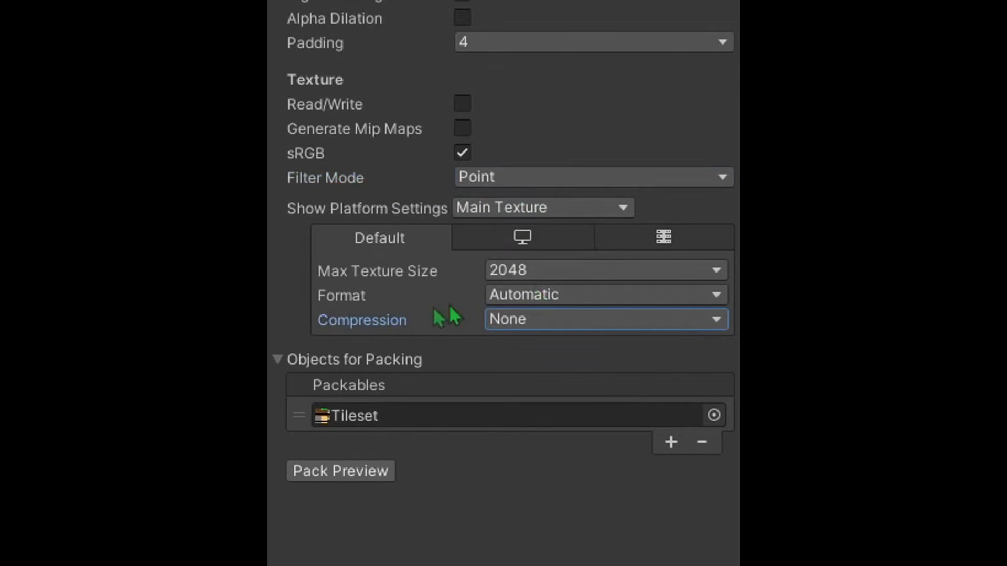
pyautogui.click(370, 471)
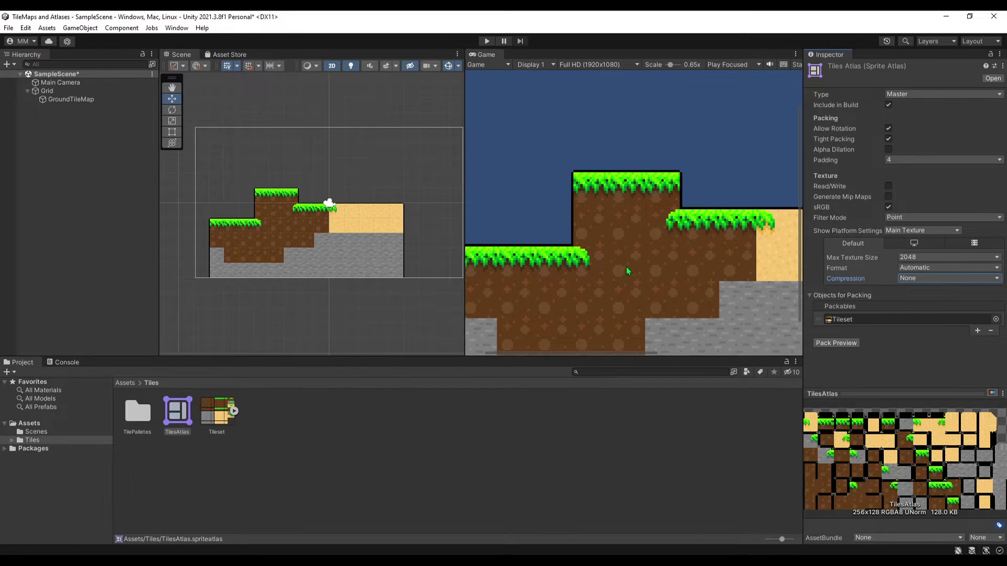
pyautogui.scroll(-1, 626, 267)
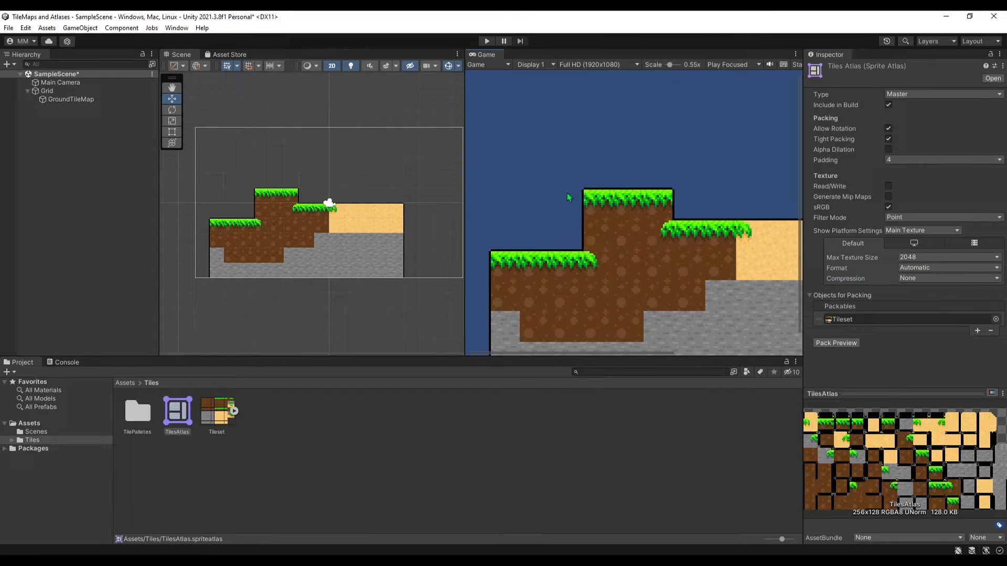
# Step: Review the Tileset texture's import settings, then deselect it
pyautogui.click(220, 409)
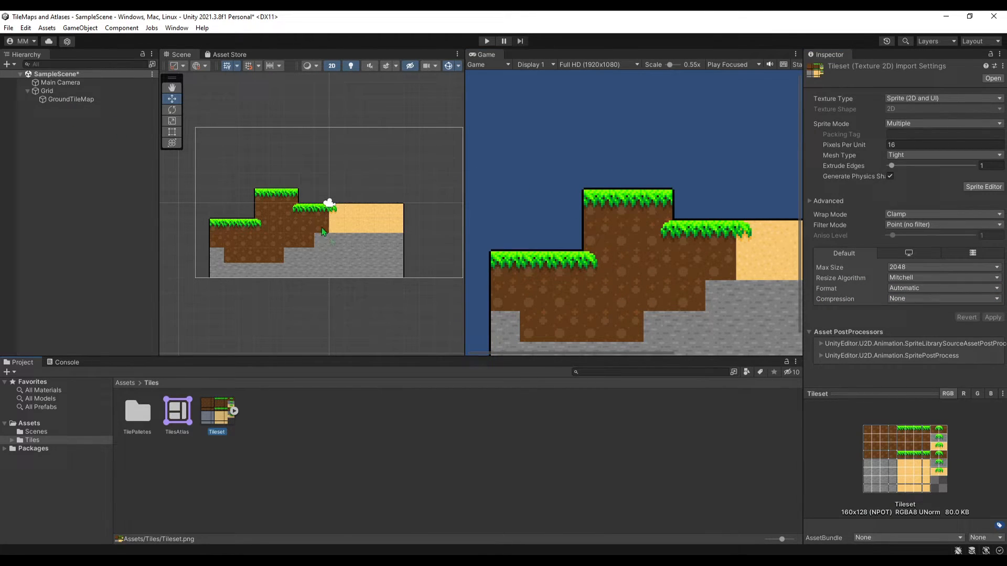
pyautogui.scroll(2, 322, 232)
pyautogui.click(354, 197)
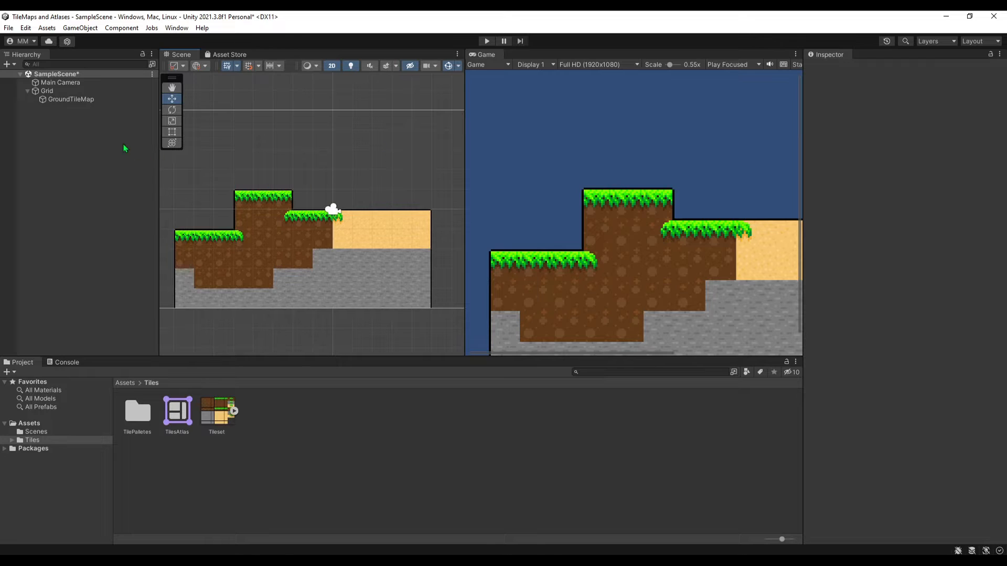
# Step: Select GroundTileMap and widen the Scene view area
pyautogui.click(71, 99)
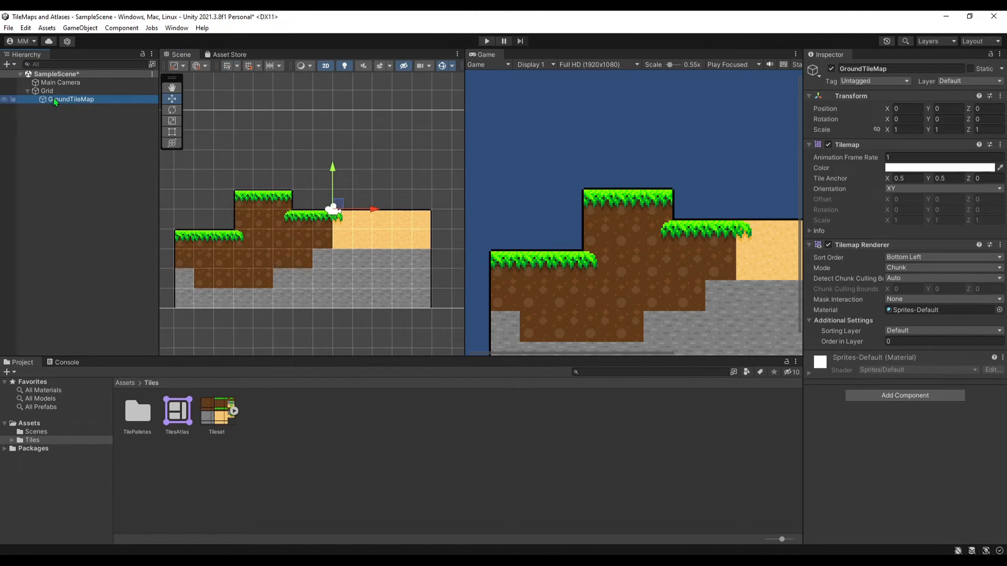
pyautogui.click(470, 104)
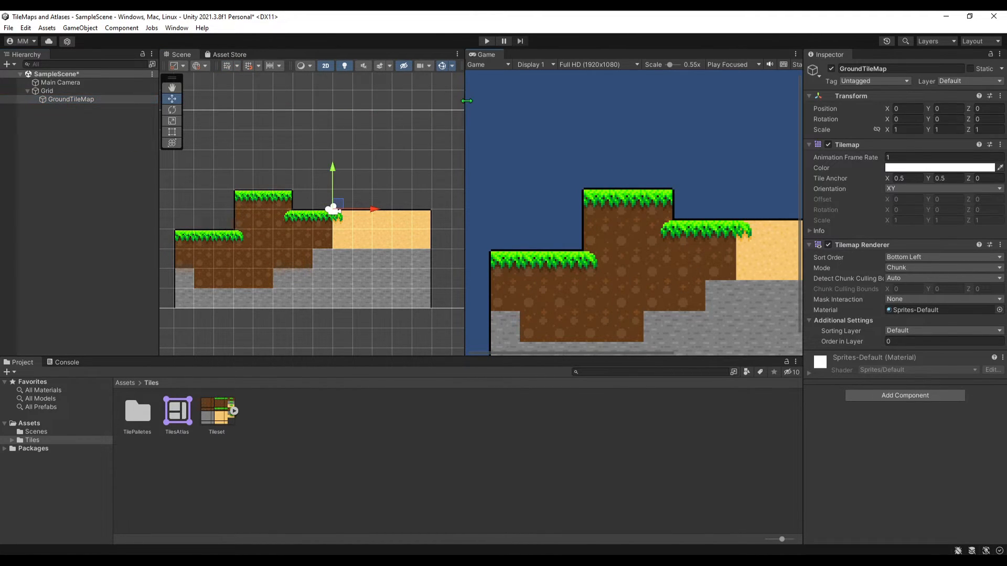
pyautogui.moveTo(468, 101); pyautogui.dragTo(541, 101)
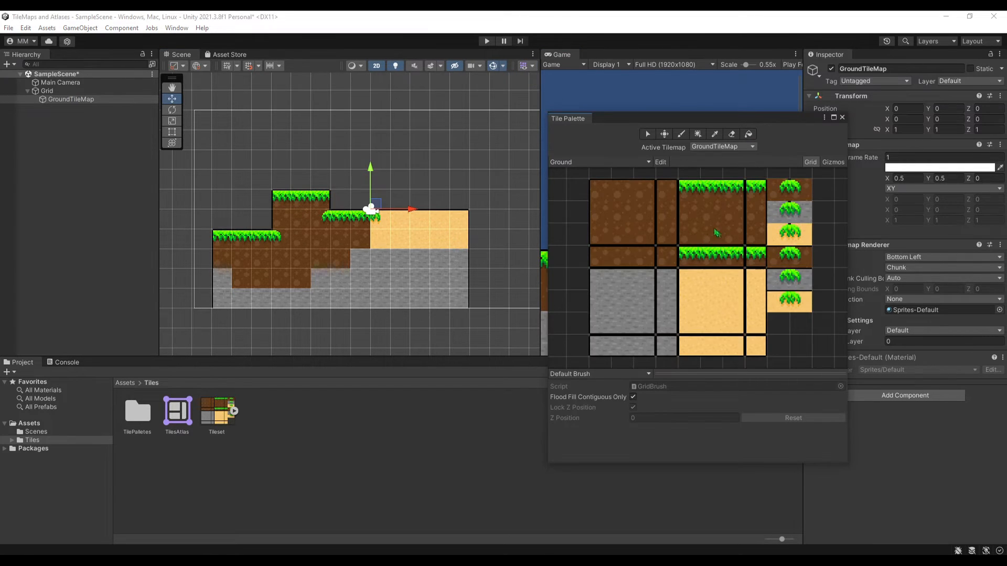
pyautogui.scroll(-2, 716, 232)
pyautogui.scroll(2, 716, 232)
pyautogui.scroll(-2, 732, 267)
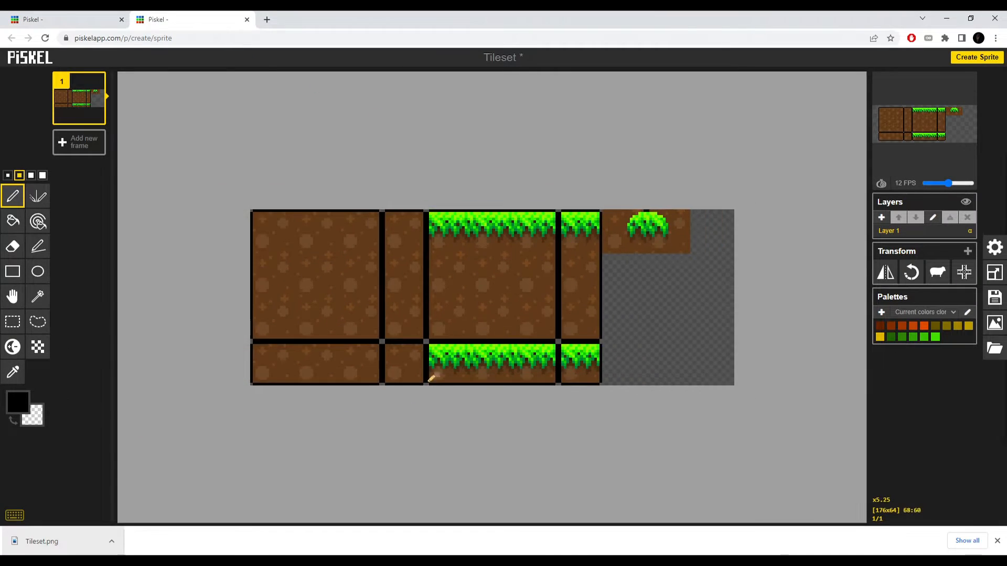
# Step: Export the tileset from Piskel as a PNG spritesheet and drag Tileset (1).png into the Tiles folder
pyautogui.click(994, 324)
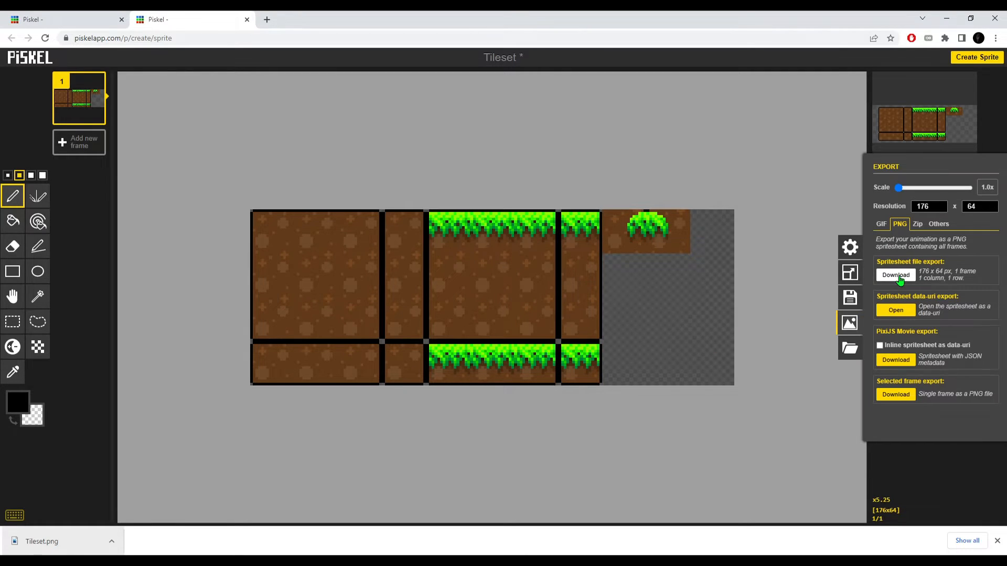
pyautogui.click(896, 275)
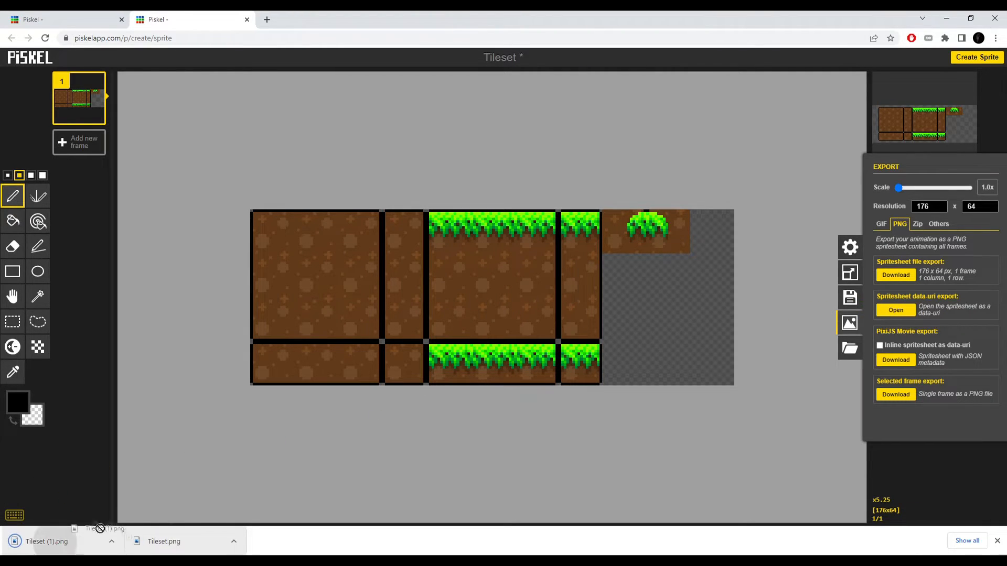
pyautogui.moveTo(47, 541); pyautogui.dragTo(219, 404)
# Step: Import Tileset (1) as Multiple sprites at 16 pixels per unit, Point filtering, no compression, and apply
pyautogui.click(219, 409)
pyautogui.click(942, 123)
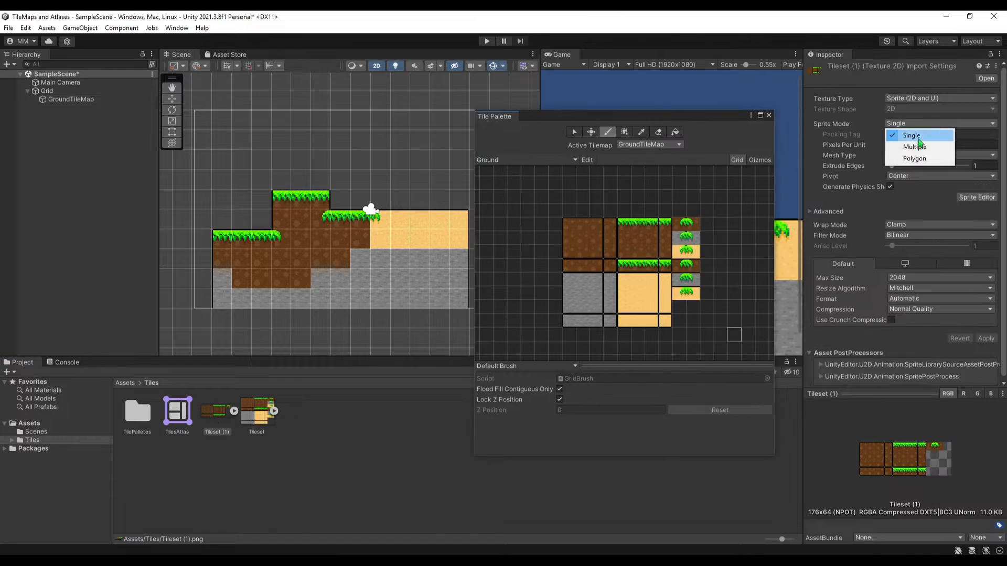
pyautogui.click(905, 141)
pyautogui.click(929, 146)
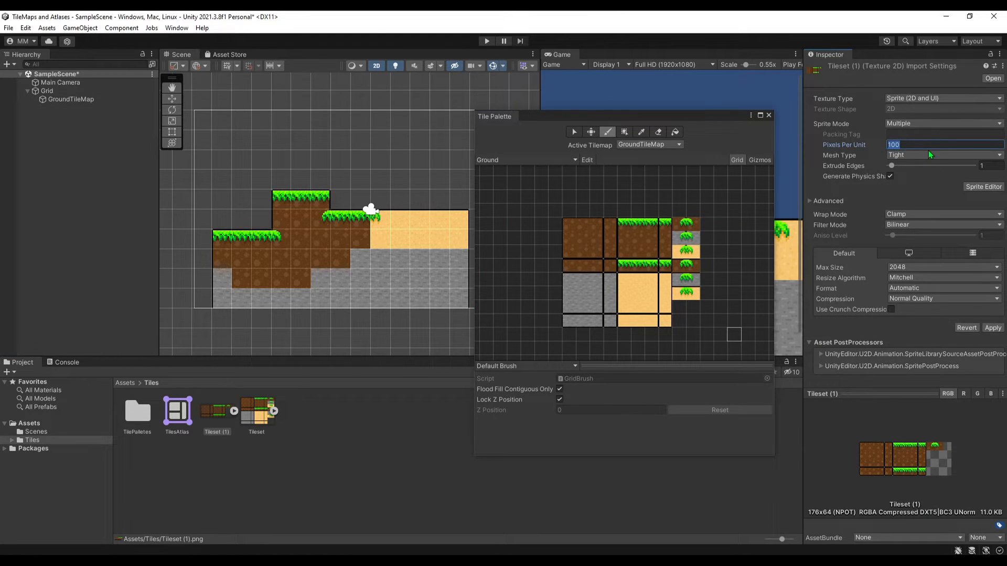
pyautogui.write('16')
pyautogui.click(942, 224)
pyautogui.click(912, 225)
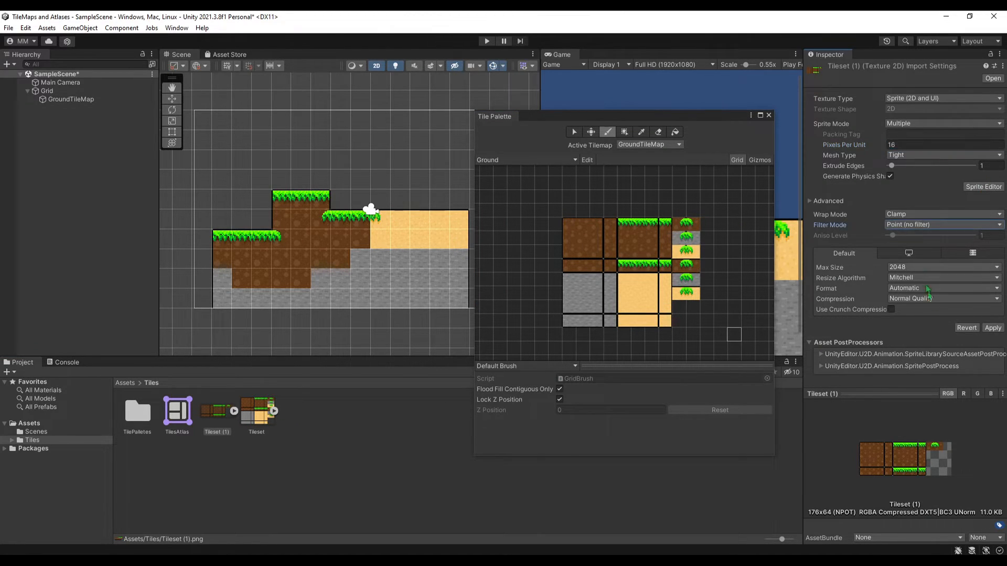
pyautogui.click(932, 297)
pyautogui.click(915, 311)
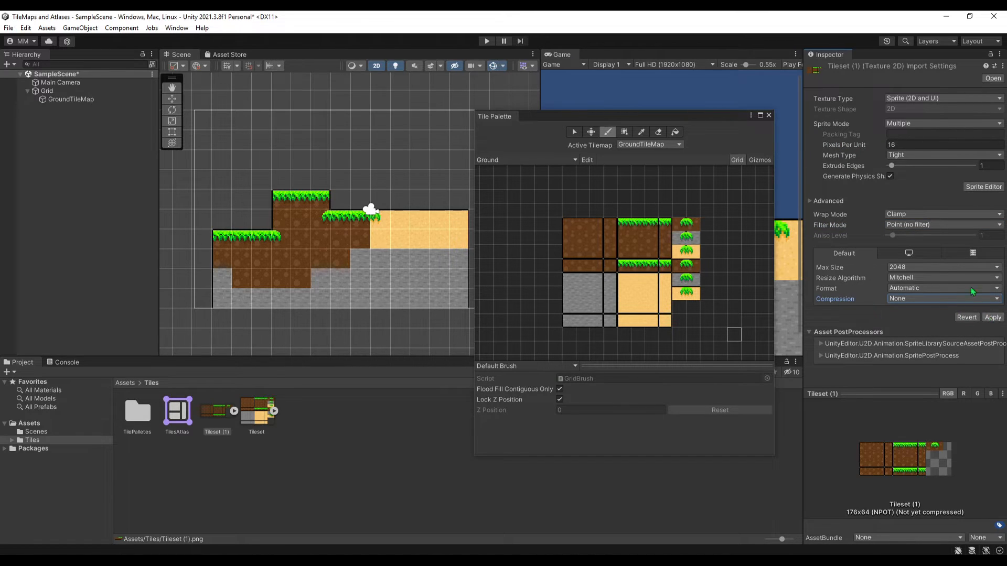
pyautogui.click(992, 317)
pyautogui.click(983, 186)
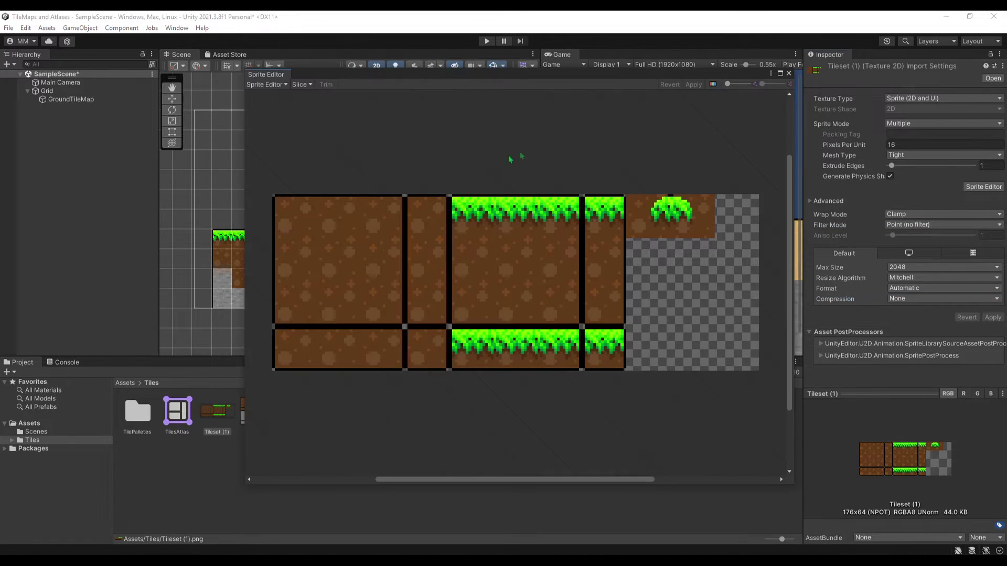
# Step: Slice Tileset (1) by Grid By Cell Size into 16×16 pixel sprites
pyautogui.click(301, 86)
pyautogui.click(400, 95)
pyautogui.click(394, 117)
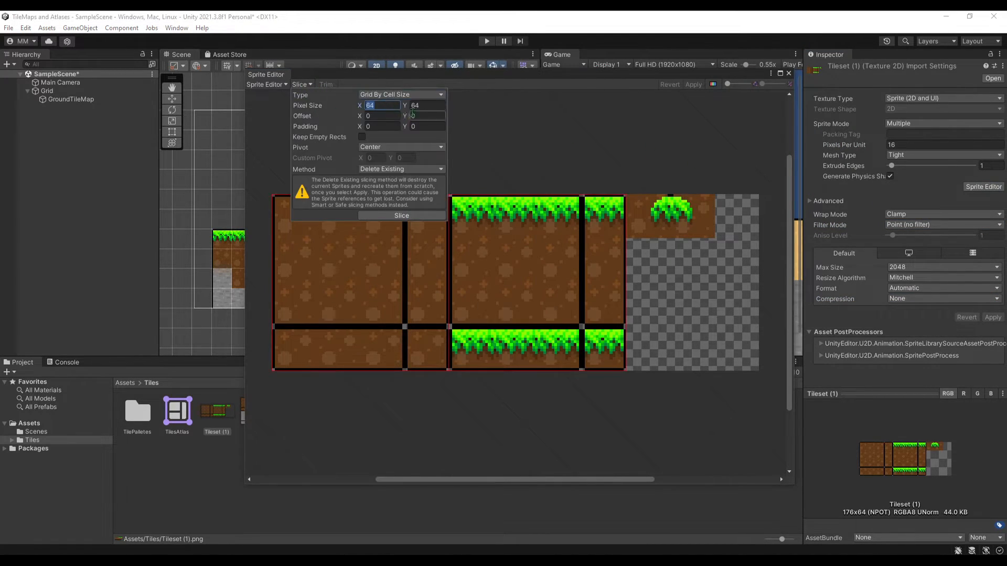
pyautogui.write('16')
pyautogui.press('Tab')
pyautogui.write('16')
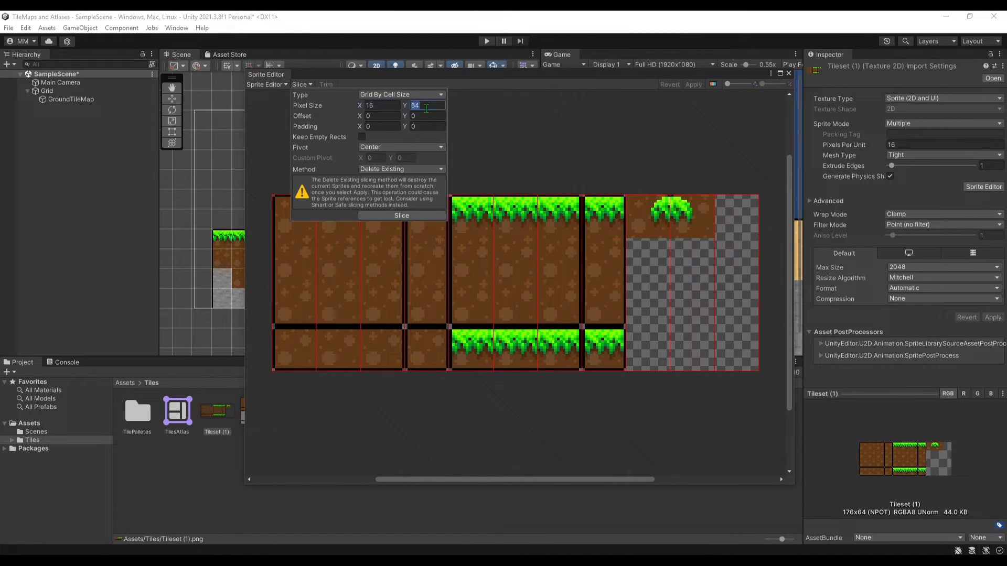
pyautogui.click(401, 216)
# Step: Apply the slicing, close the Sprite Editor and reselect Tileset (1)
pyautogui.click(694, 85)
pyautogui.click(294, 217)
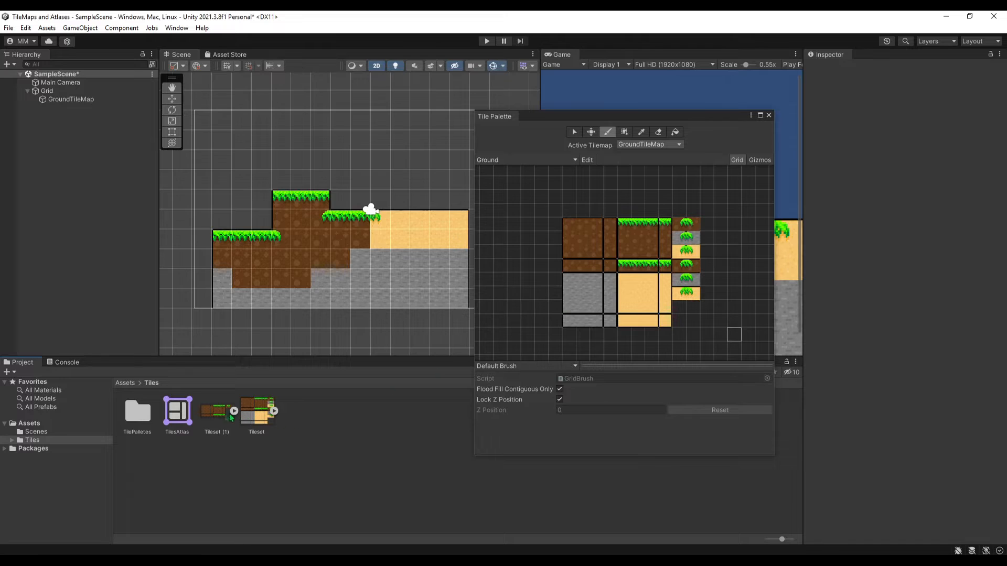
pyautogui.click(230, 417)
pyautogui.scroll(1, 698, 253)
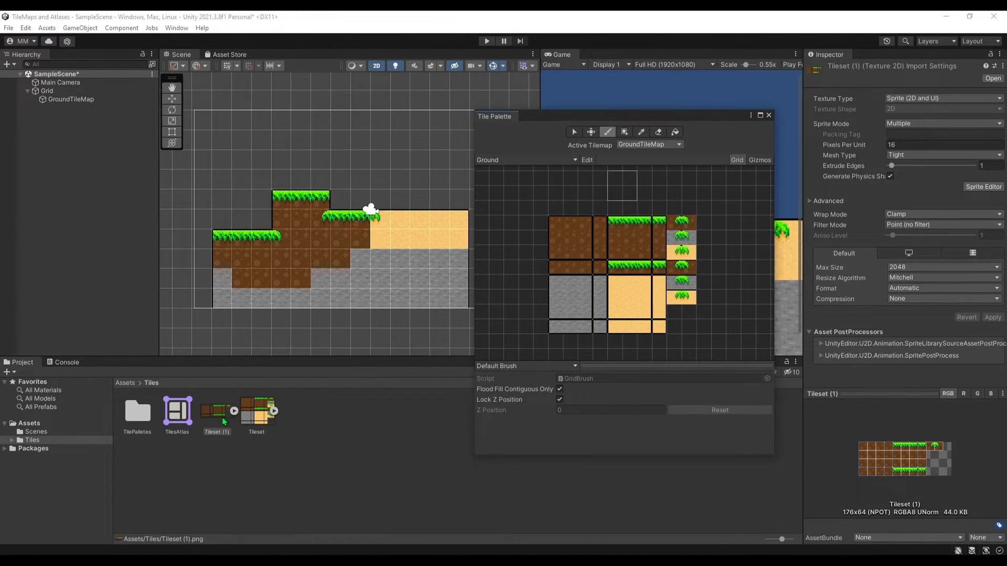
# Step: Generate tiles from Tileset (1)'s sprites onto the Ground palette, confirming their folder
pyautogui.moveTo(218, 418); pyautogui.dragTo(559, 352)
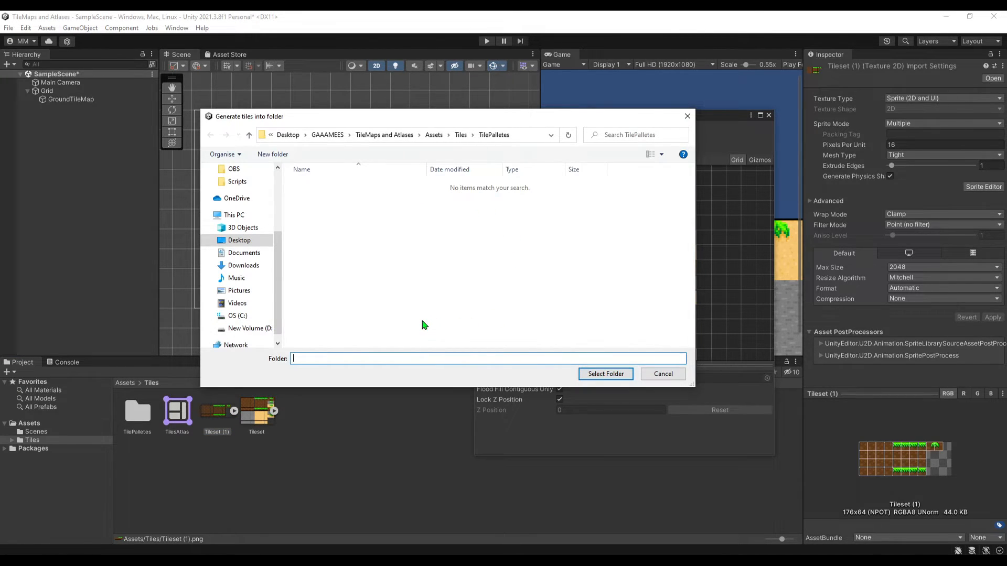
pyautogui.write('Grassnew')
pyautogui.press('Return')
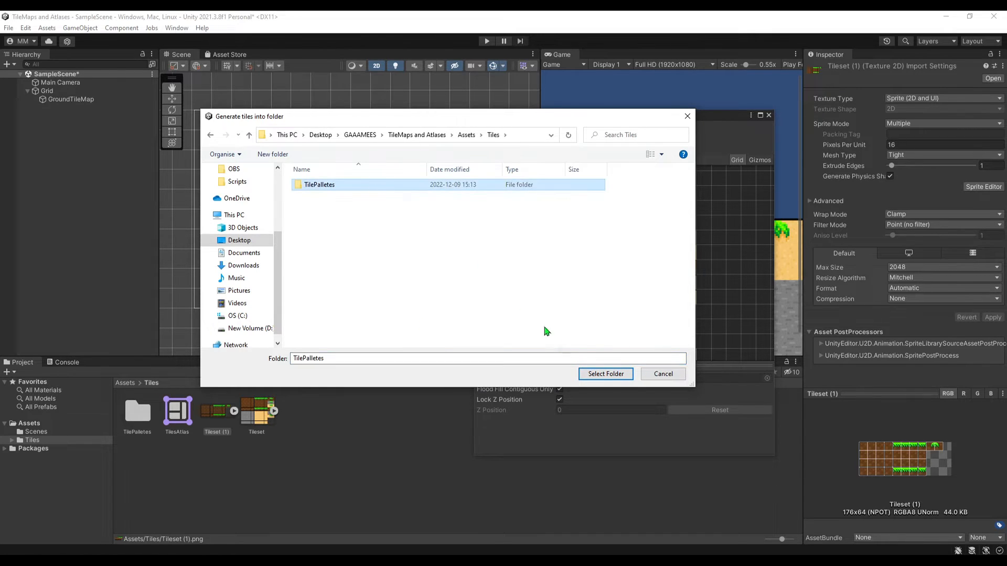
pyautogui.click(606, 374)
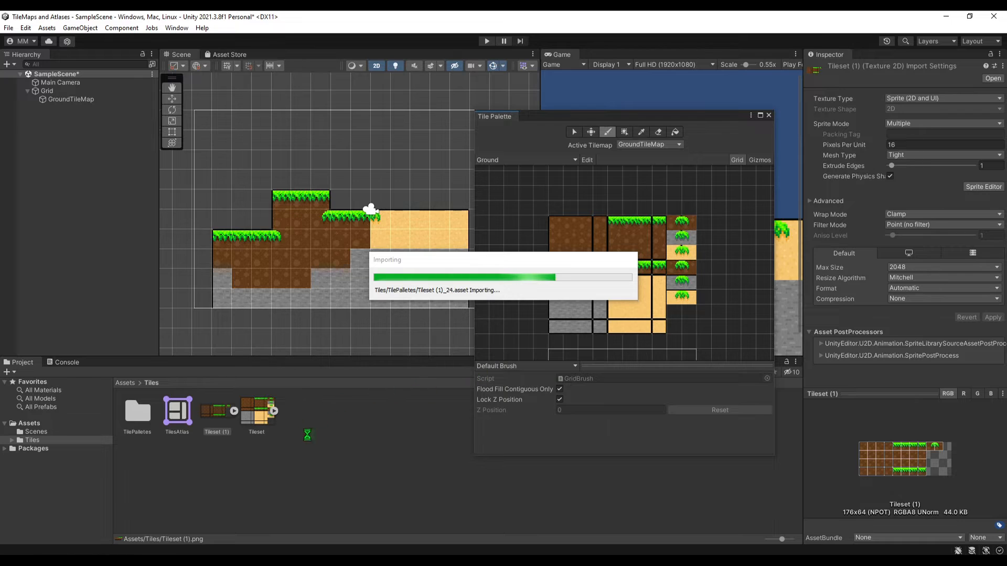
pyautogui.scroll(3, 696, 214)
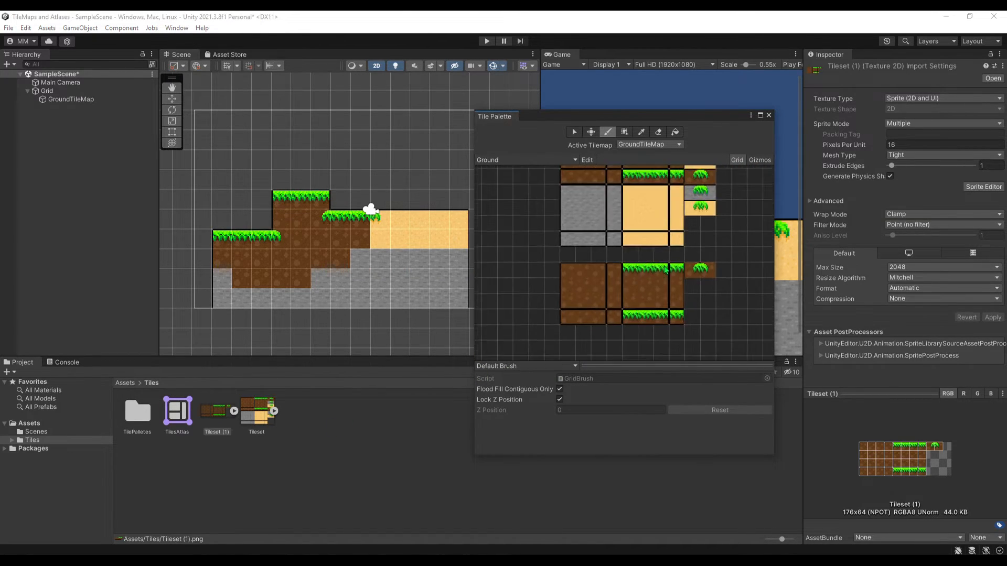
pyautogui.scroll(-3, 629, 296)
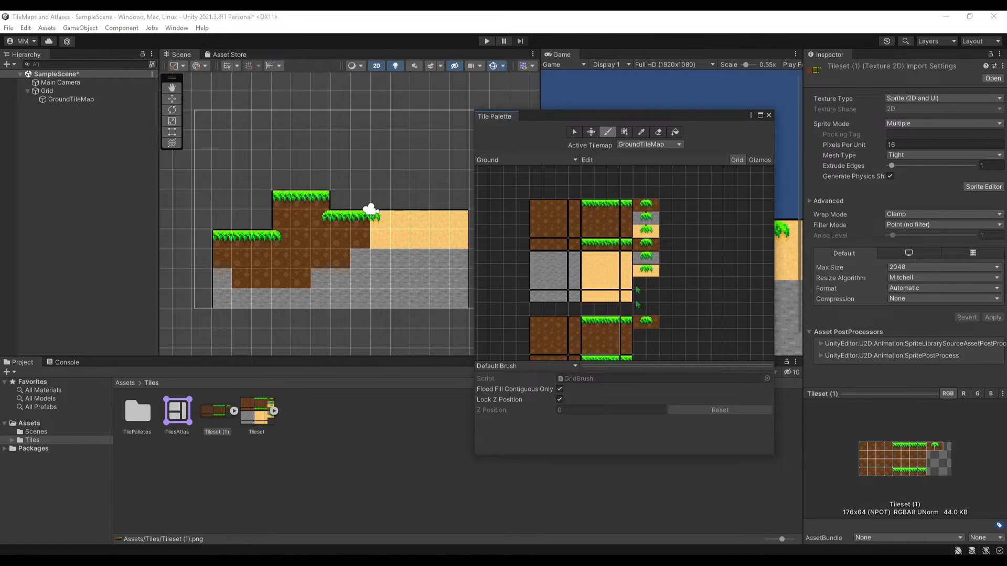
pyautogui.moveTo(607, 345); pyautogui.dragTo(703, 315, button='middle')
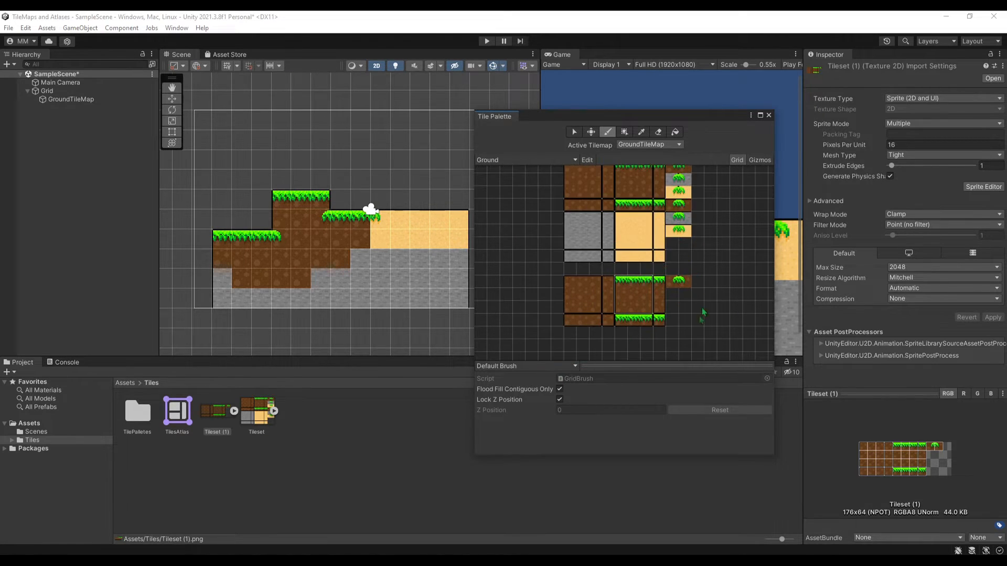
# Step: Add Tileset (1) to TilesAtlas's packables and regenerate the pack preview
pyautogui.click(179, 428)
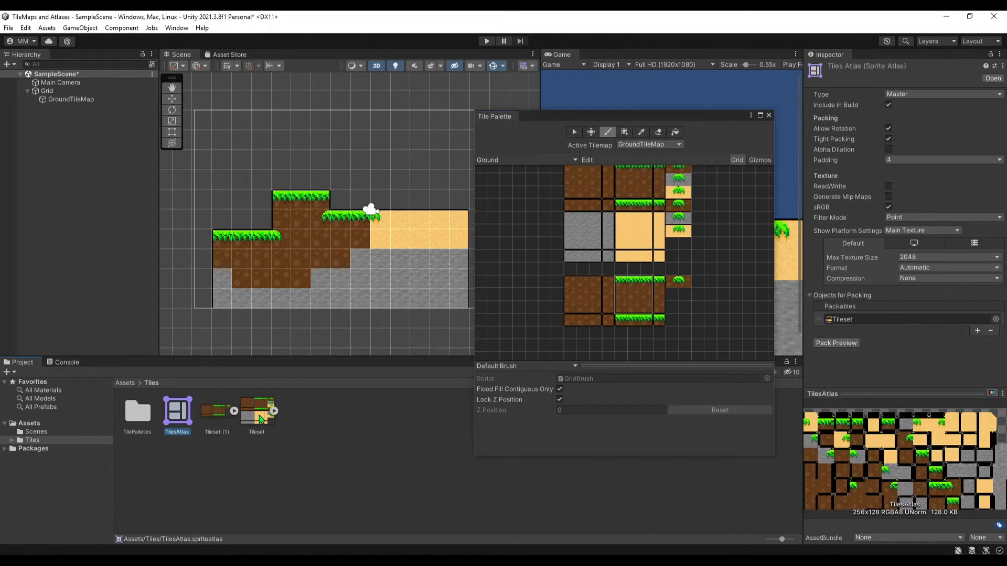
pyautogui.click(840, 307)
pyautogui.moveTo(216, 411); pyautogui.dragTo(866, 331)
pyautogui.click(836, 354)
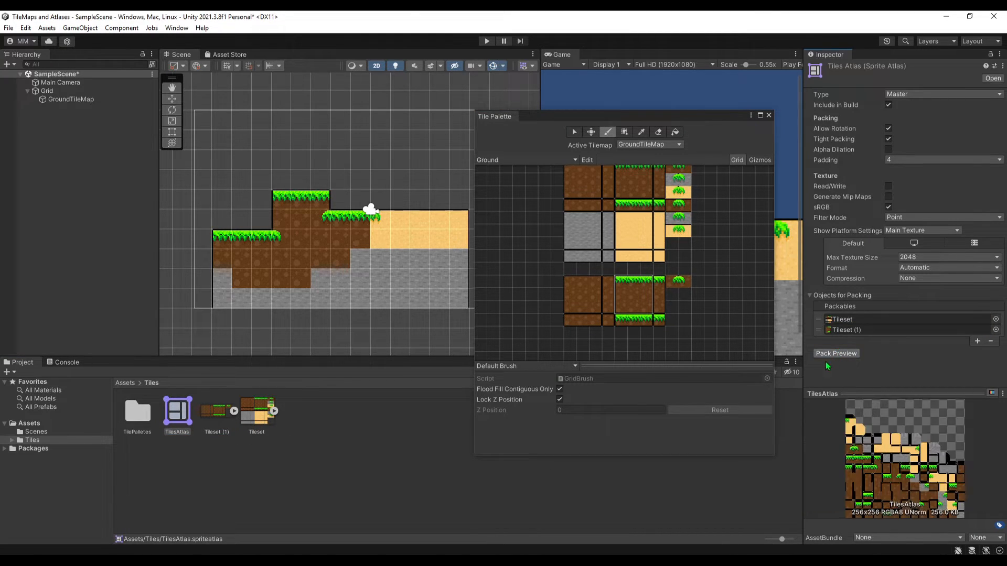
pyautogui.scroll(2, 369, 211)
pyautogui.scroll(2, 392, 183)
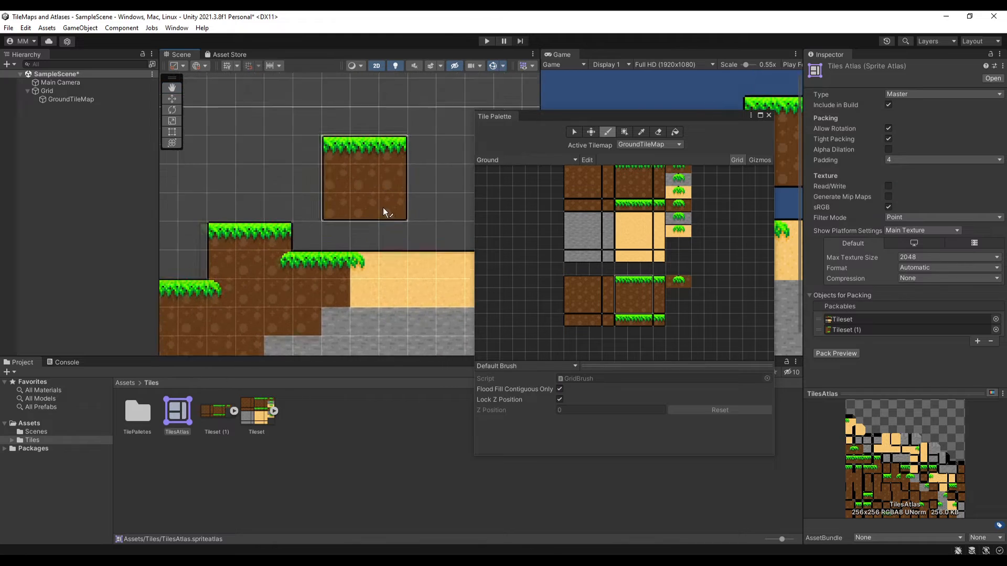
pyautogui.scroll(1, 384, 207)
pyautogui.scroll(2, 621, 236)
pyautogui.scroll(2, 622, 236)
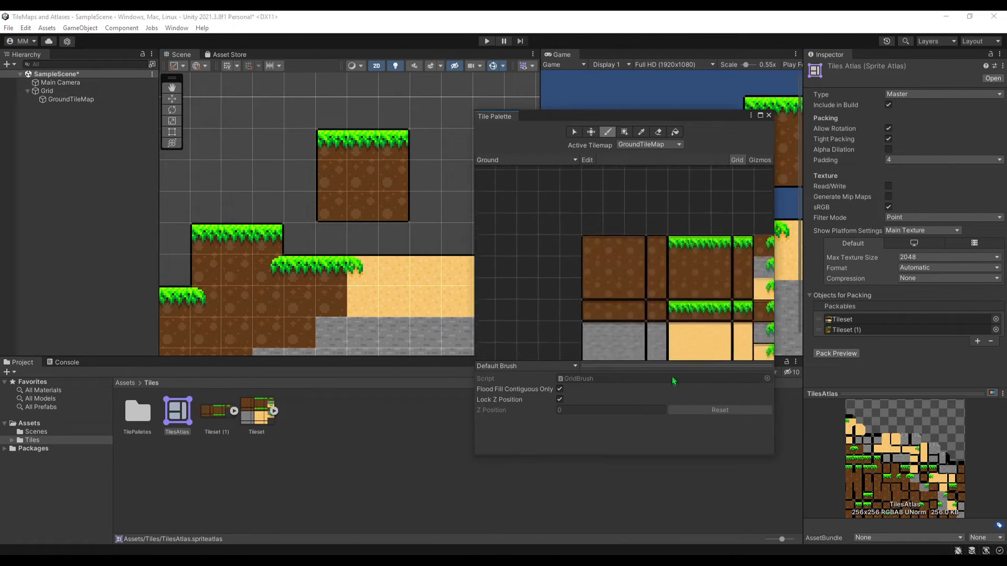
pyautogui.scroll(1, 621, 236)
pyautogui.scroll(-2, 432, 214)
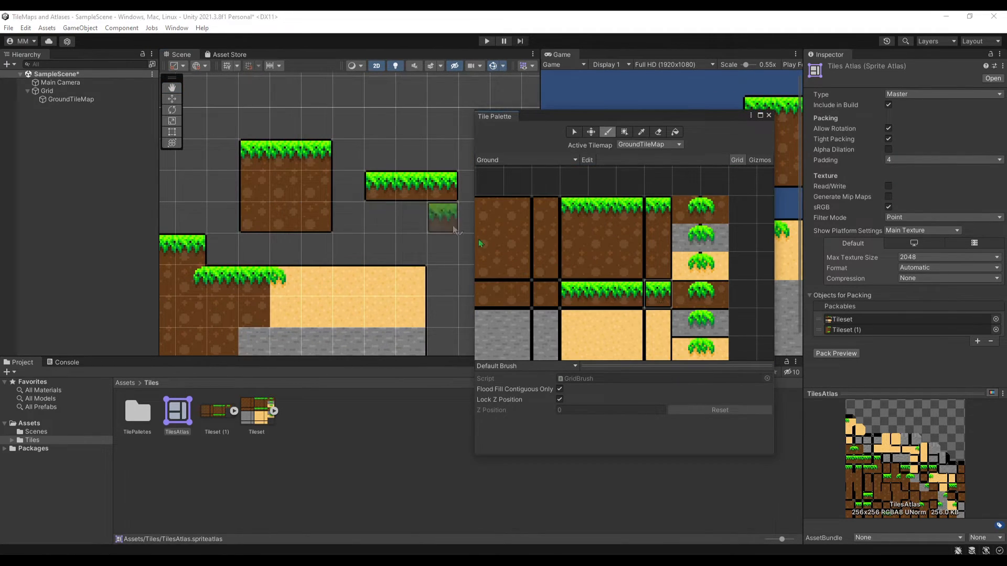
pyautogui.scroll(-1, 431, 214)
pyautogui.scroll(-2, 431, 214)
pyautogui.scroll(-2, 300, 215)
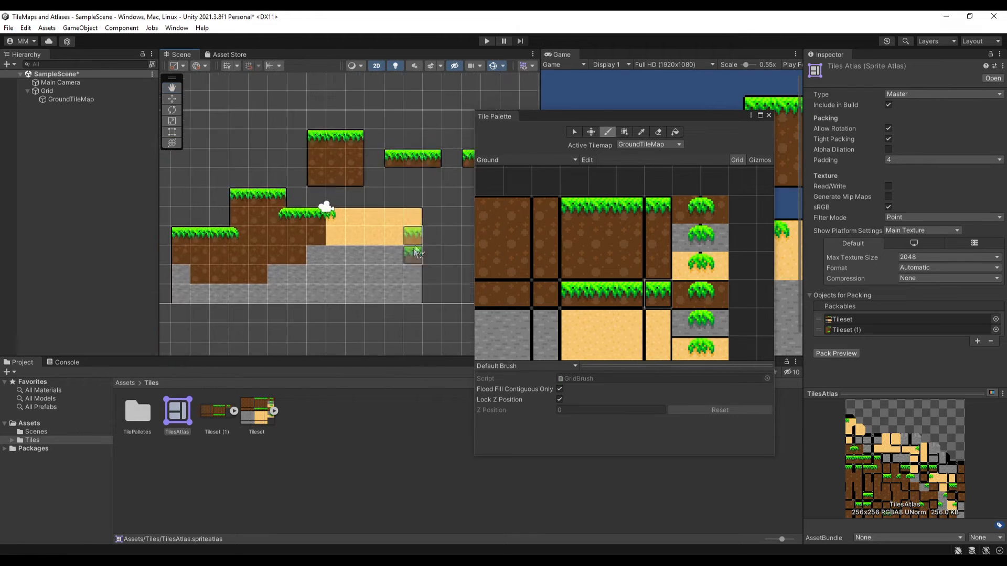
# Step: Paint a spiral trail of grass tiles onto the ground level
pyautogui.moveTo(316, 213); pyautogui.dragTo(417, 272, button='middle')
pyautogui.scroll(-5, 418, 271)
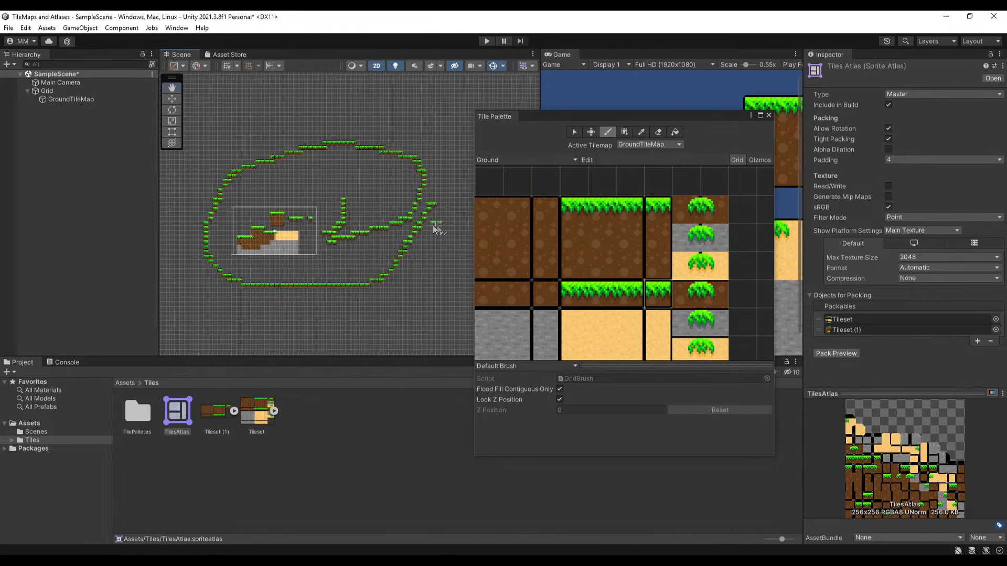
pyautogui.scroll(-3, 354, 279)
pyautogui.moveTo(348, 283)
pyautogui.mouseDown()
pyautogui.moveTo(378, 213)
pyautogui.moveTo(260, 271)
pyautogui.moveTo(437, 189)
pyautogui.moveTo(307, 169)
pyautogui.mouseUp()
pyautogui.scroll(3, 307, 169)
pyautogui.scroll(3, 311, 220)
pyautogui.scroll(3, 315, 237)
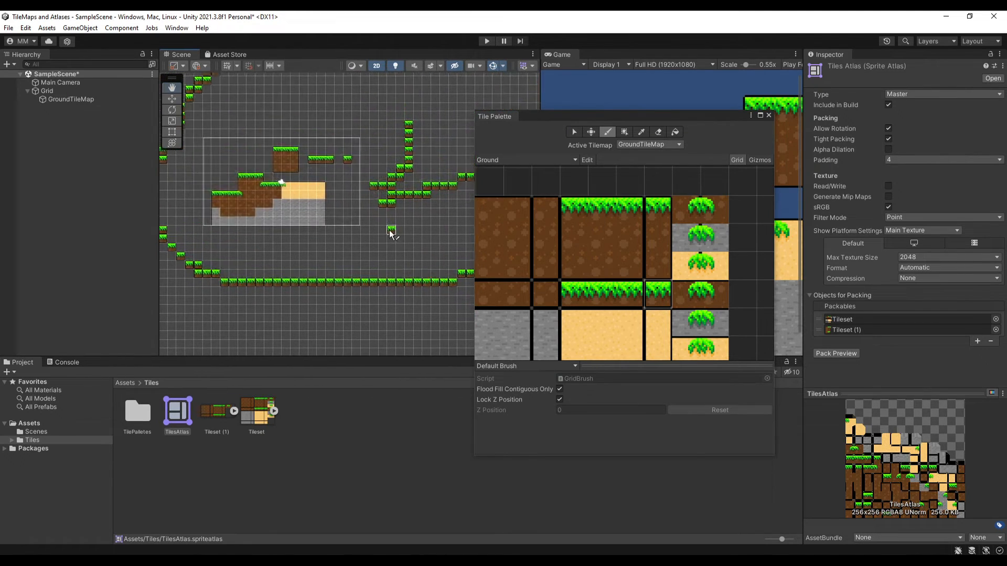
pyautogui.scroll(2, 318, 242)
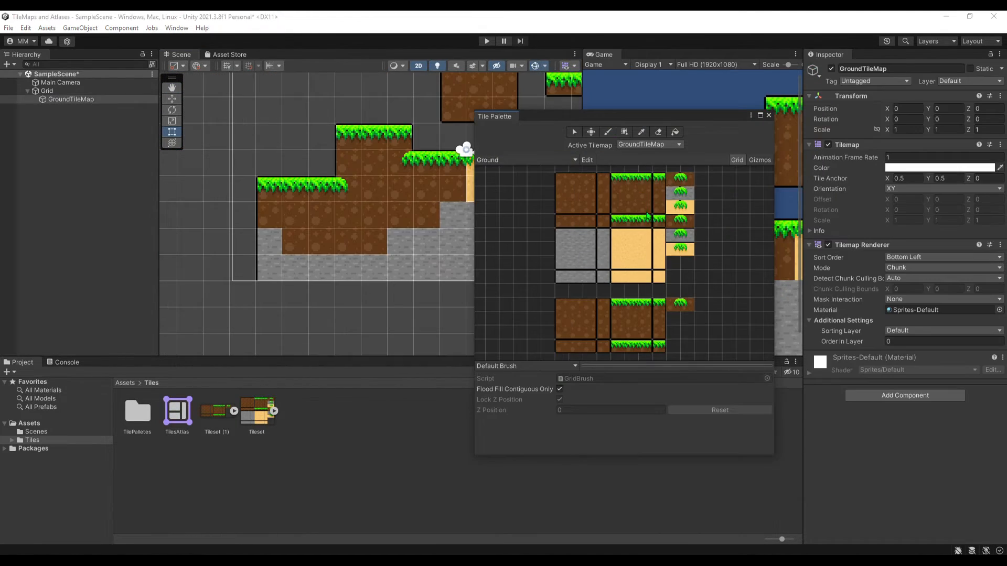
pyautogui.scroll(2, 682, 295)
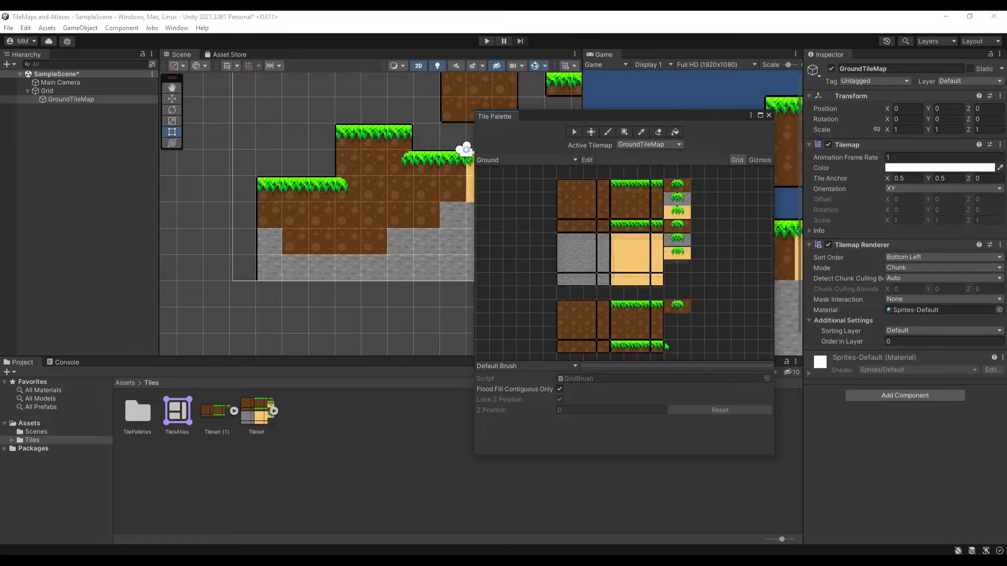
pyautogui.scroll(1, 683, 299)
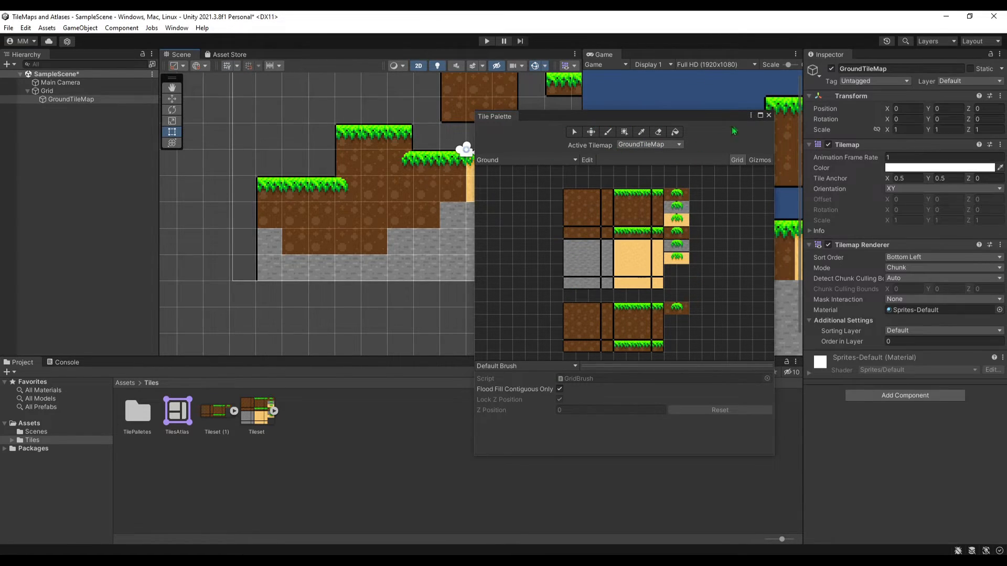
pyautogui.scroll(2, 466, 149)
pyautogui.scroll(2, 466, 148)
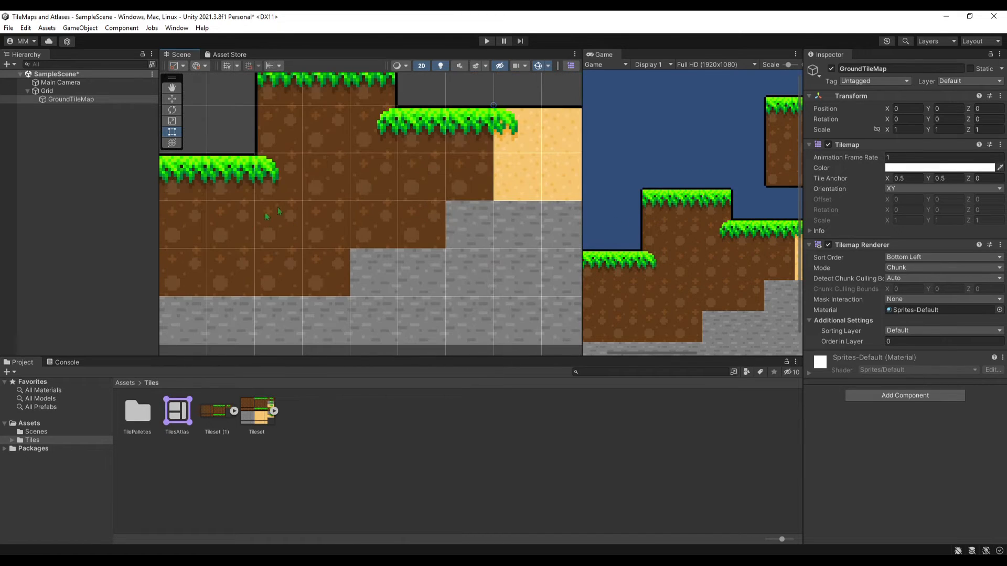
pyautogui.scroll(2, 466, 148)
pyautogui.moveTo(254, 240); pyautogui.dragTo(302, 282, button='middle')
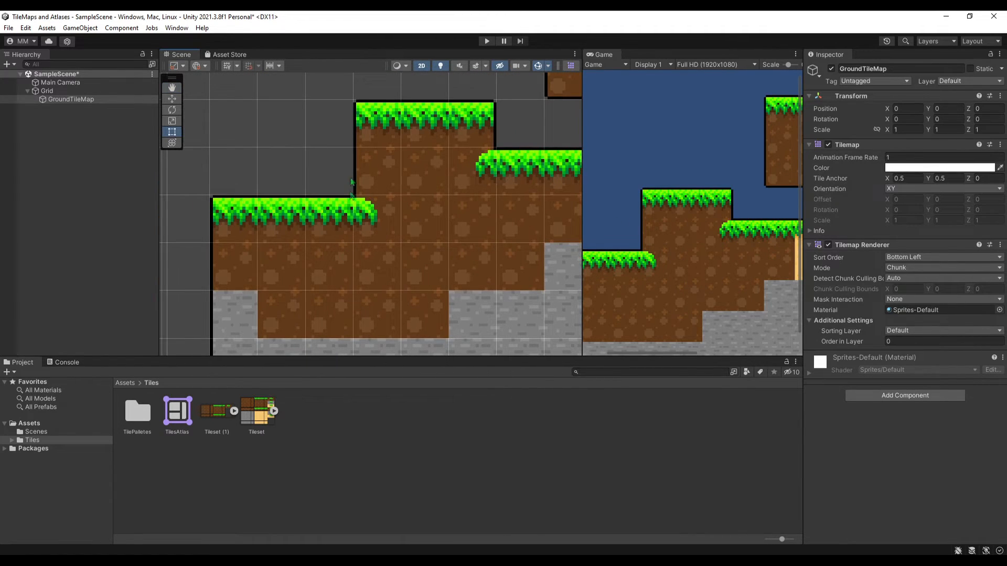
pyautogui.moveTo(409, 106); pyautogui.dragTo(314, 134, button='middle')
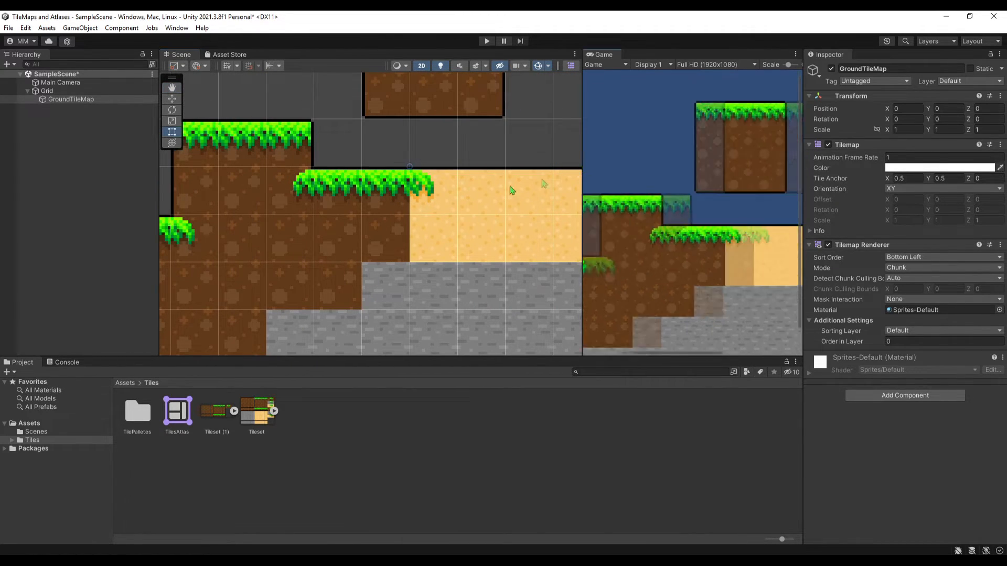
pyautogui.moveTo(402, 169); pyautogui.dragTo(551, 205, button='middle')
pyautogui.scroll(-3, 433, 312)
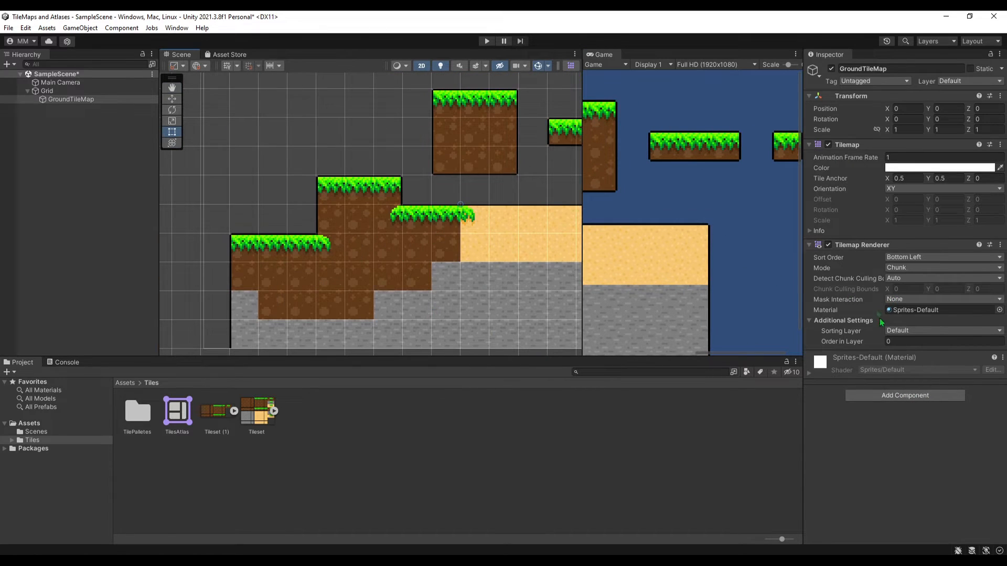
# Step: Add a Tilemap Collider 2D component to GroundTileMap
pyautogui.click(892, 398)
pyautogui.write('rigi')
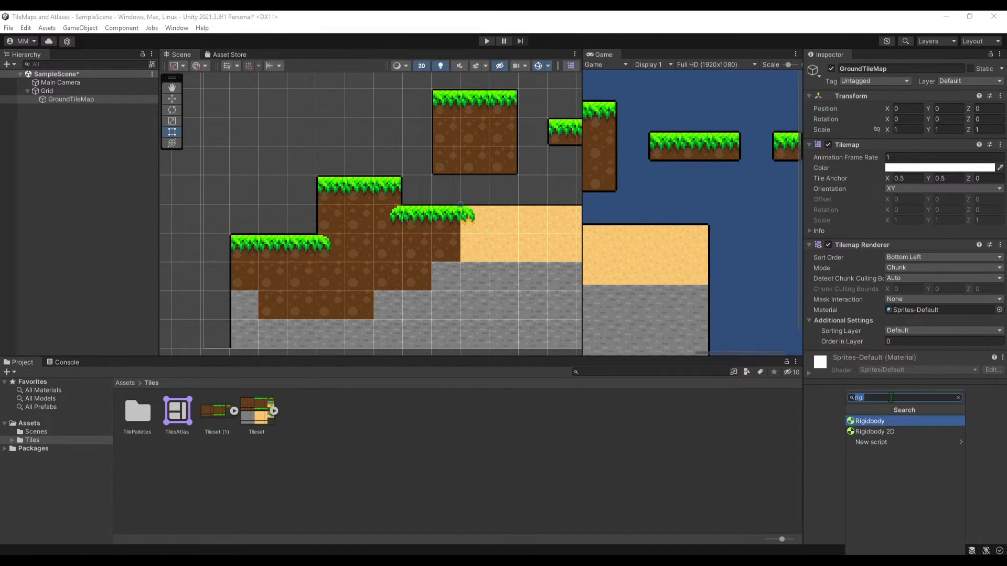
pyautogui.write('tile')
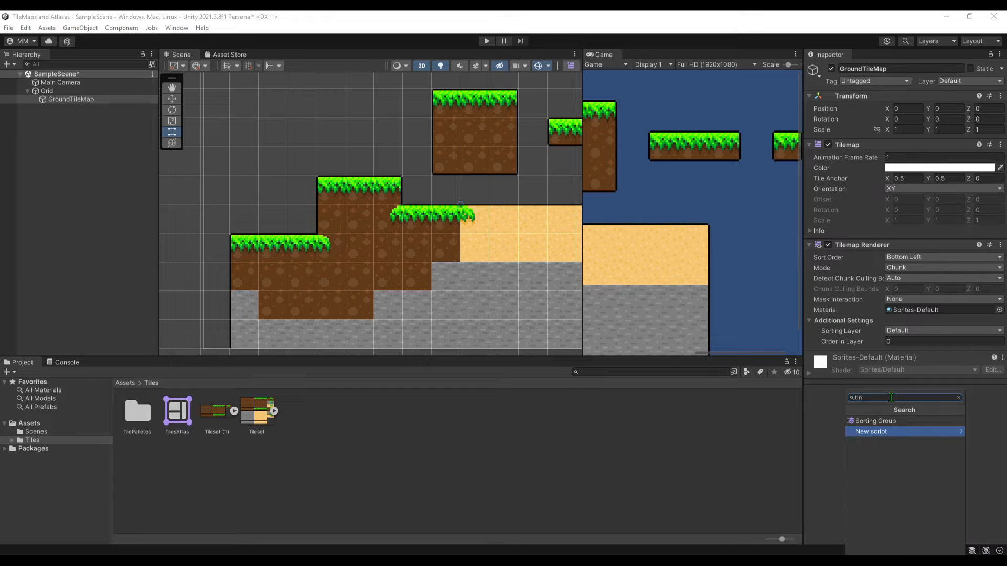
pyautogui.press('Down')
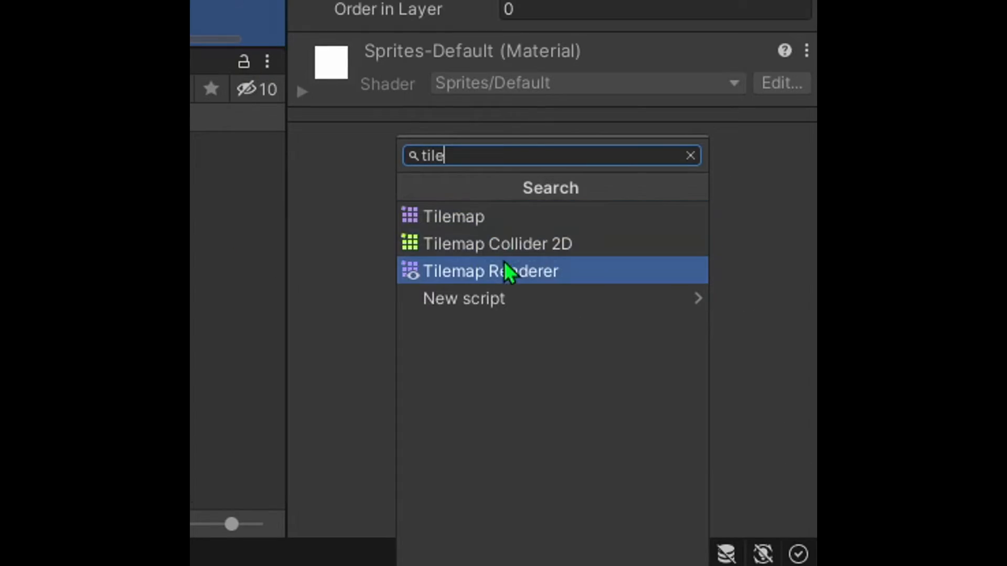
pyautogui.click(880, 433)
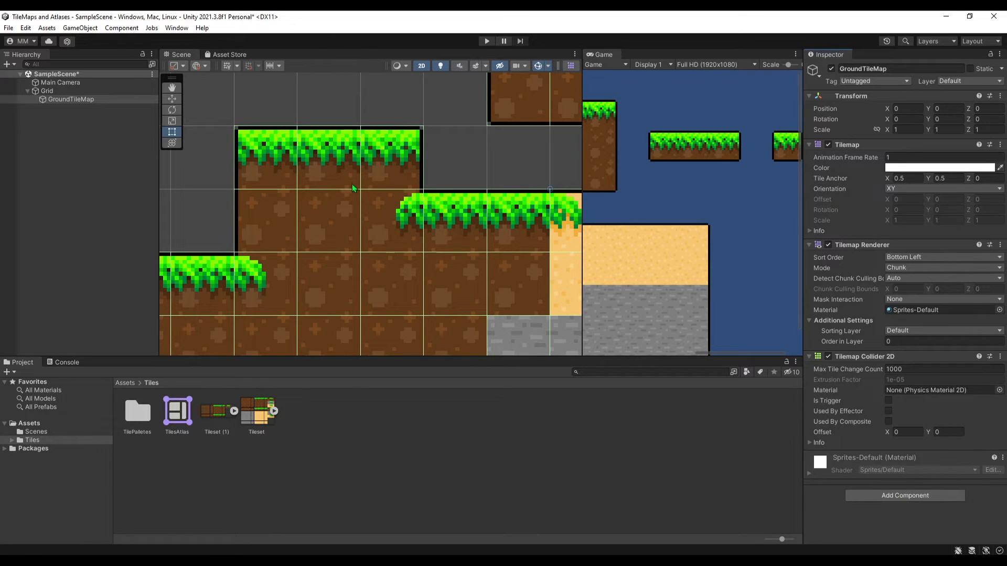
pyautogui.scroll(-2, 378, 139)
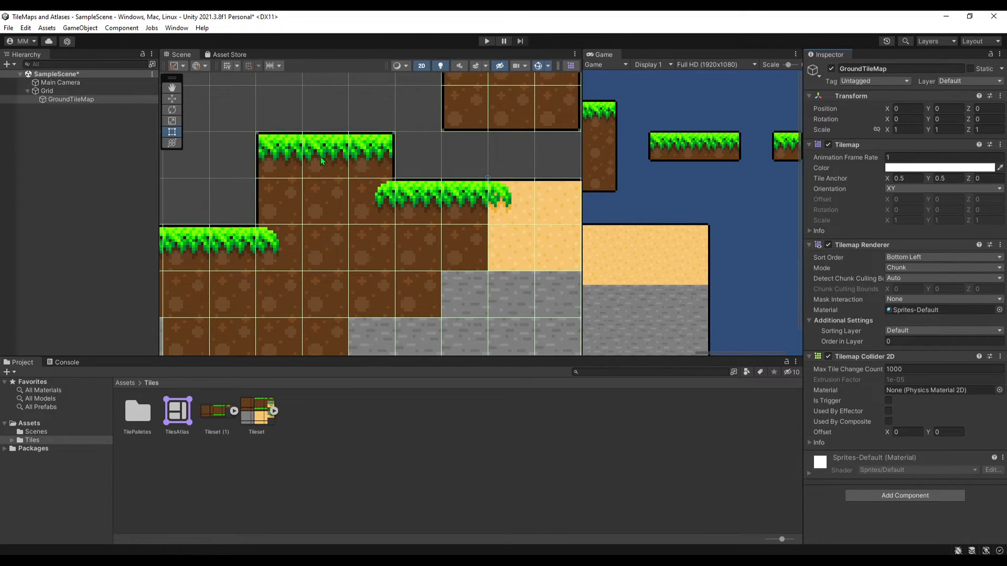
pyautogui.scroll(3, 321, 160)
pyautogui.scroll(3, 237, 220)
pyautogui.scroll(-5, 306, 236)
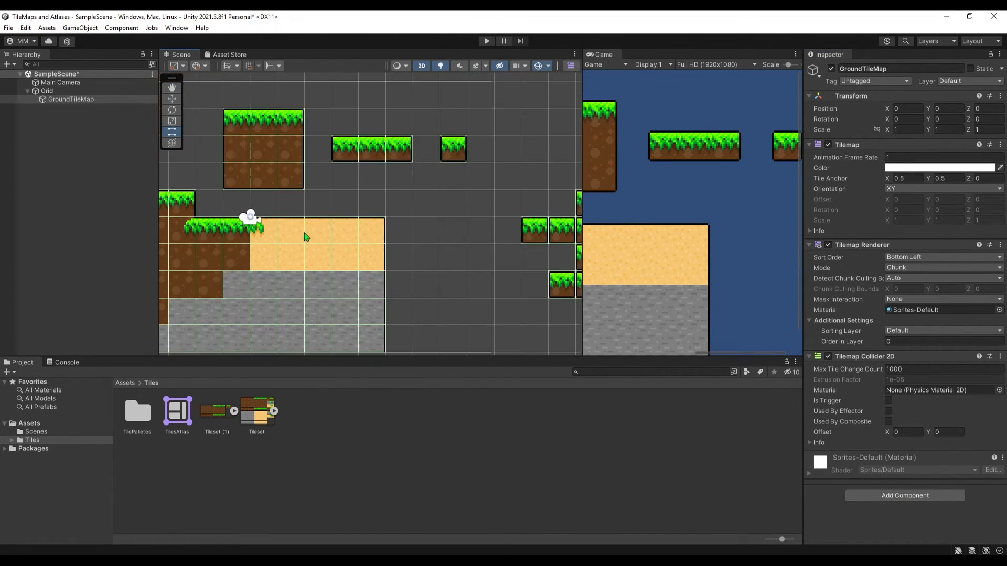
pyautogui.scroll(3, 305, 237)
pyautogui.scroll(2, 299, 241)
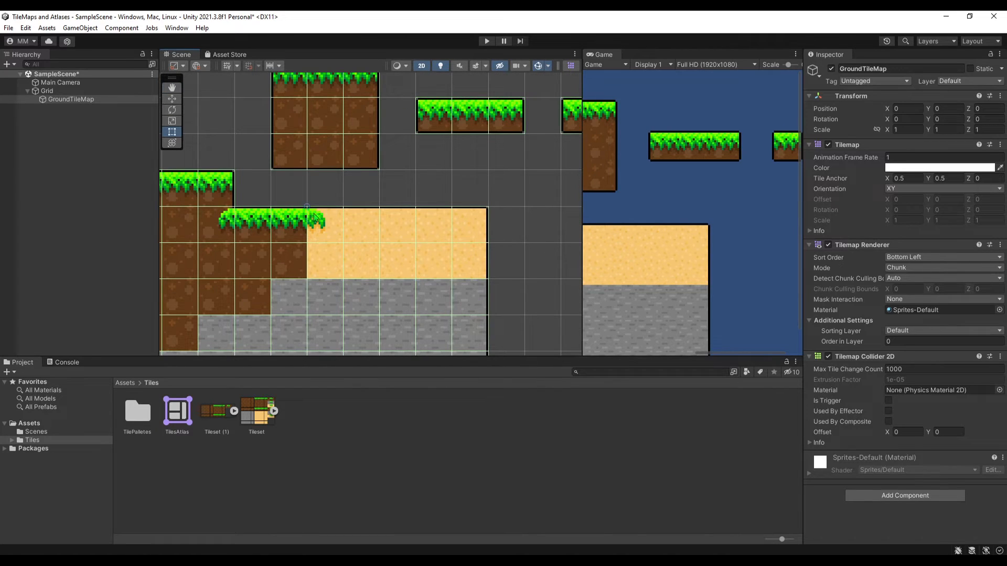
pyautogui.scroll(3, 344, 213)
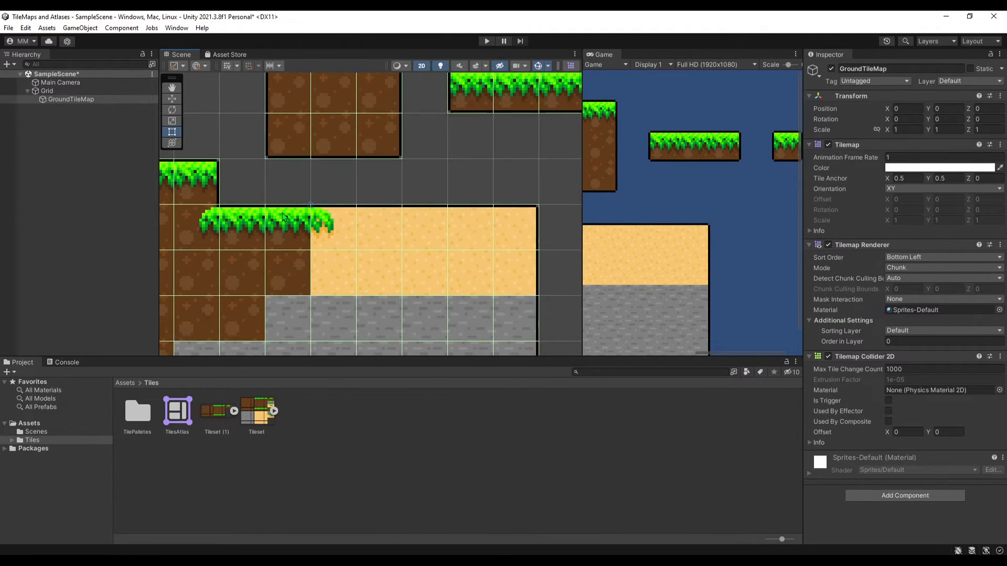
pyautogui.scroll(3, 315, 213)
pyautogui.scroll(3, 298, 197)
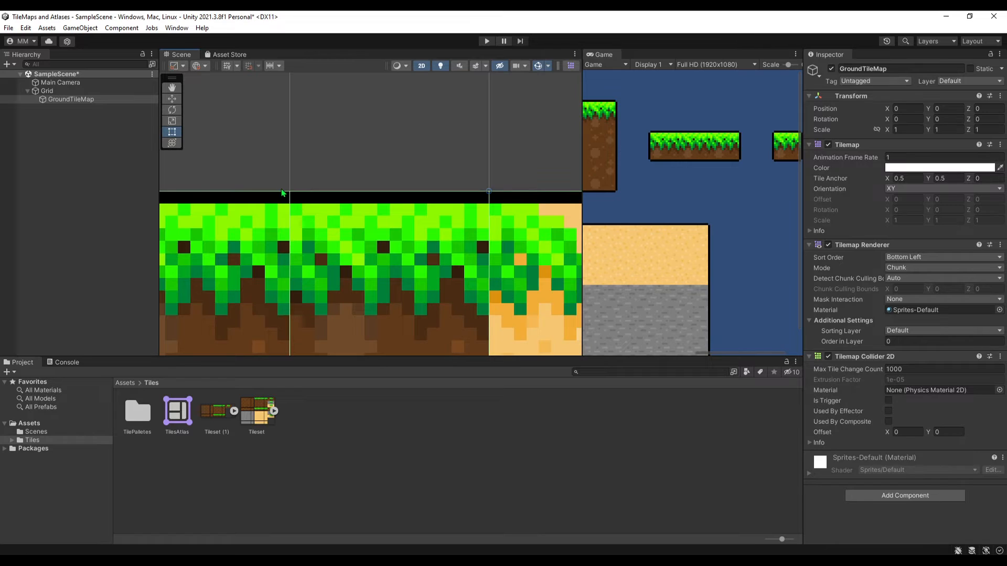
pyautogui.scroll(-5, 301, 194)
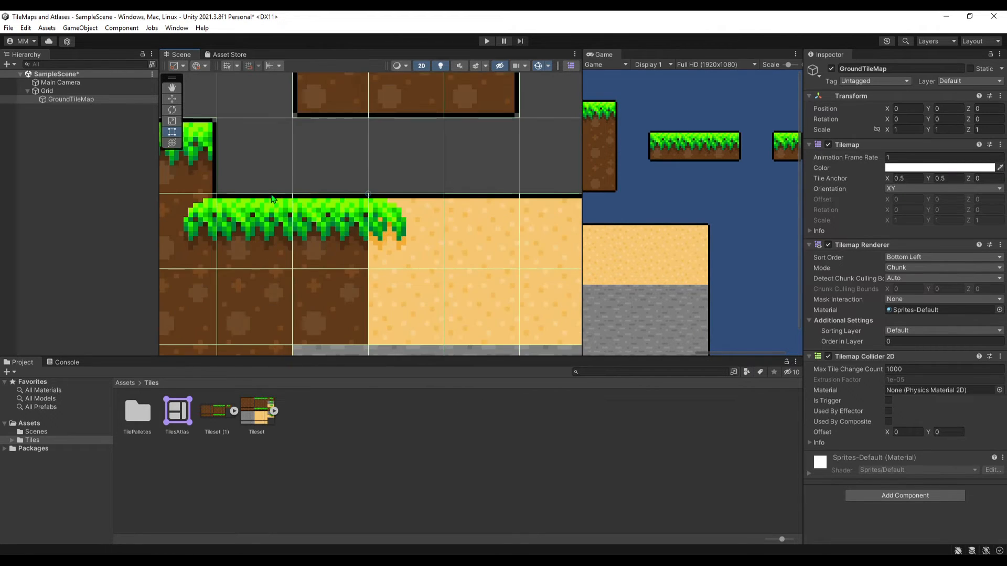
pyautogui.scroll(-2, 315, 197)
pyautogui.scroll(-4, 331, 201)
pyautogui.scroll(-2, 342, 203)
pyautogui.scroll(1, 344, 206)
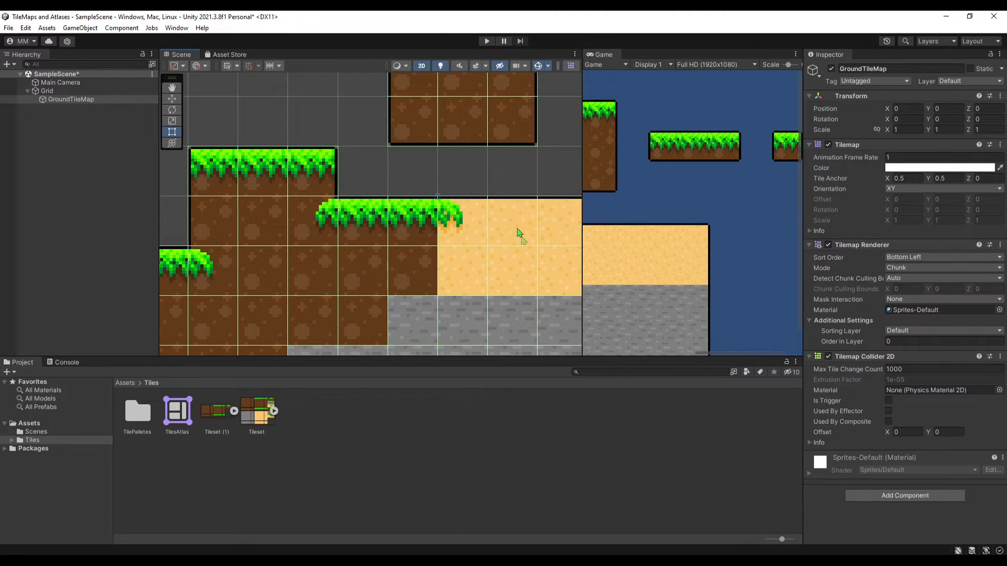
pyautogui.scroll(-1, 520, 235)
# Step: Add Composite Collider 2D, set Rigidbody 2D to Static with Continuous detection, and tick Used By Composite
pyautogui.click(868, 495)
pyautogui.write('com')
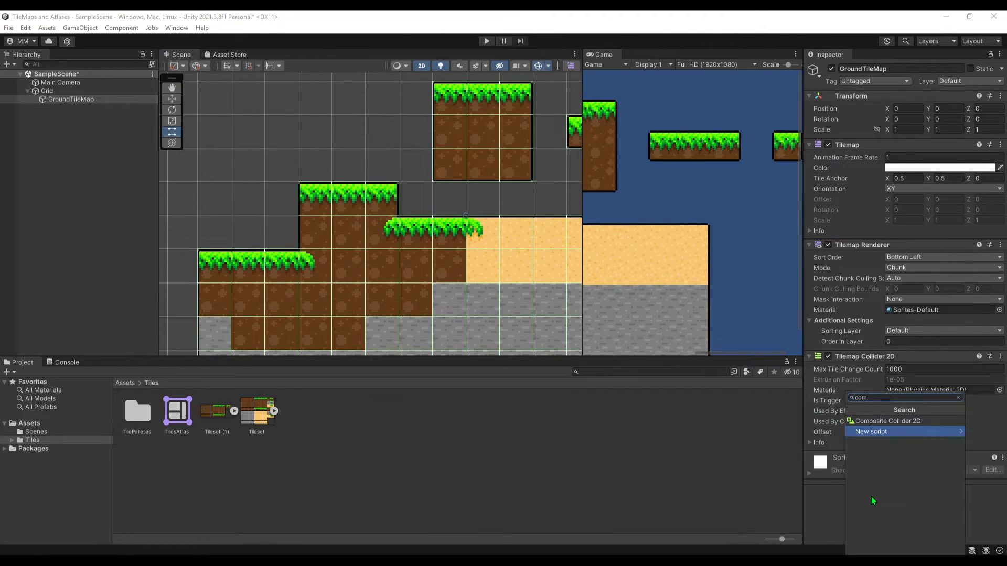
pyautogui.click(889, 420)
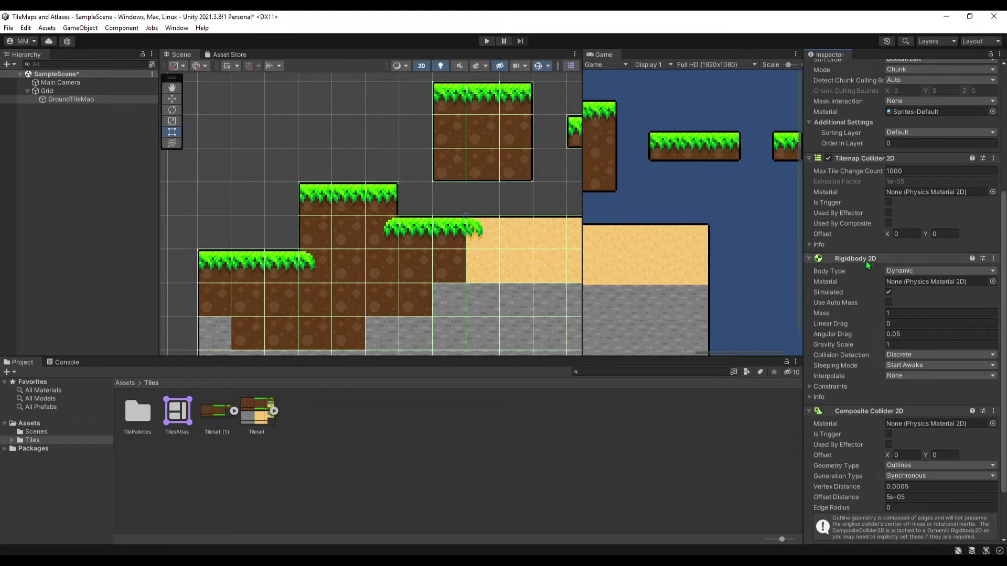
pyautogui.click(940, 355)
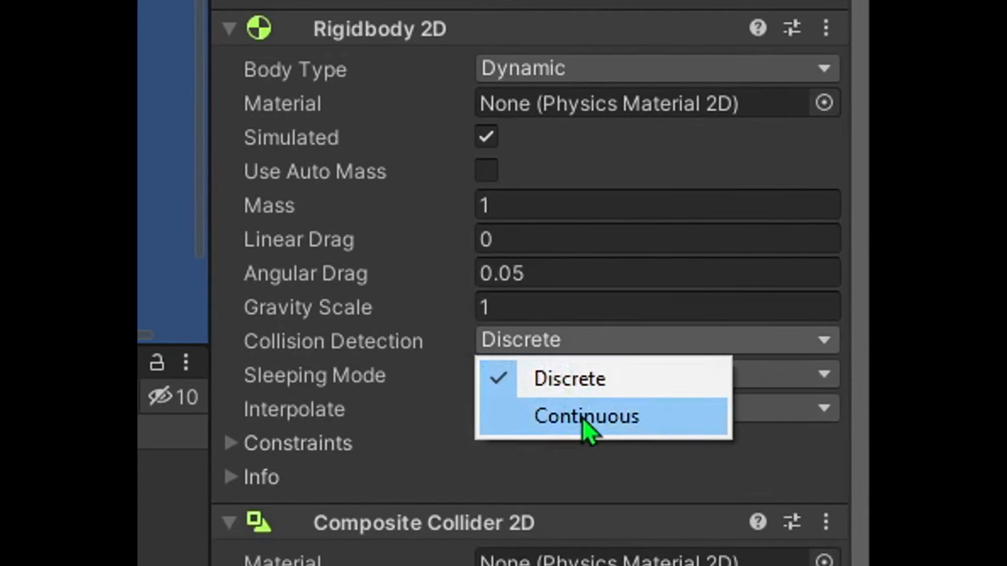
pyautogui.click(916, 376)
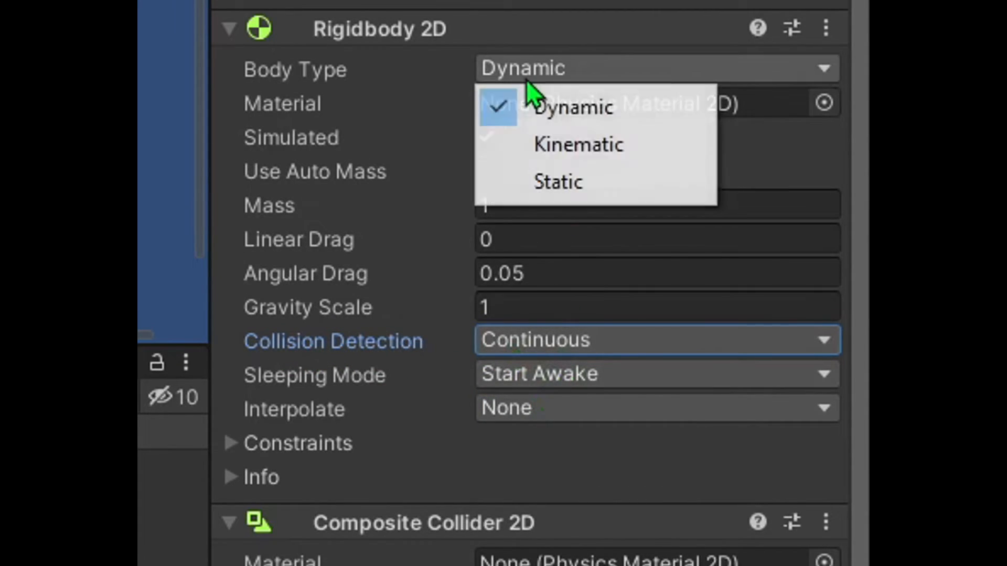
pyautogui.click(559, 181)
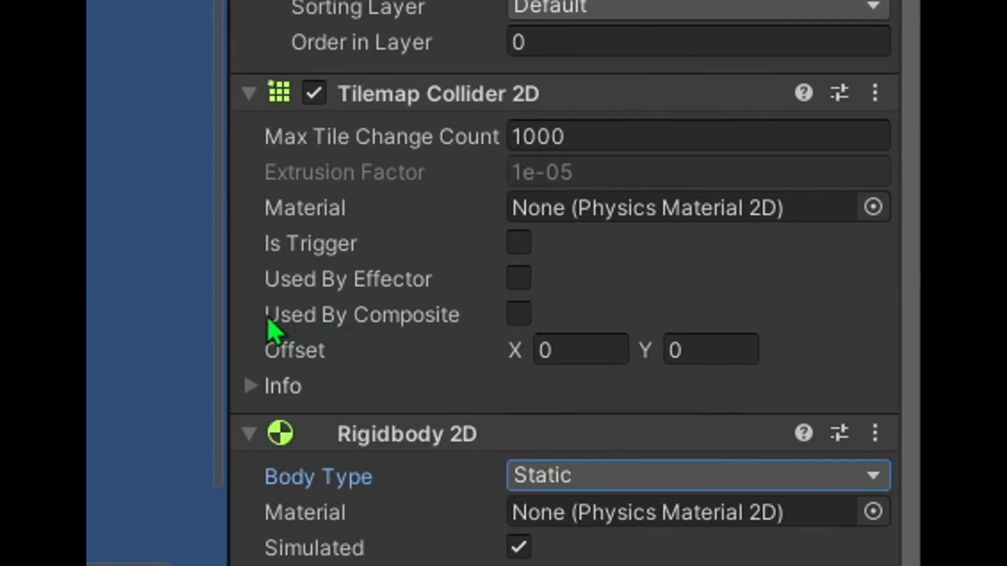
pyautogui.click(888, 279)
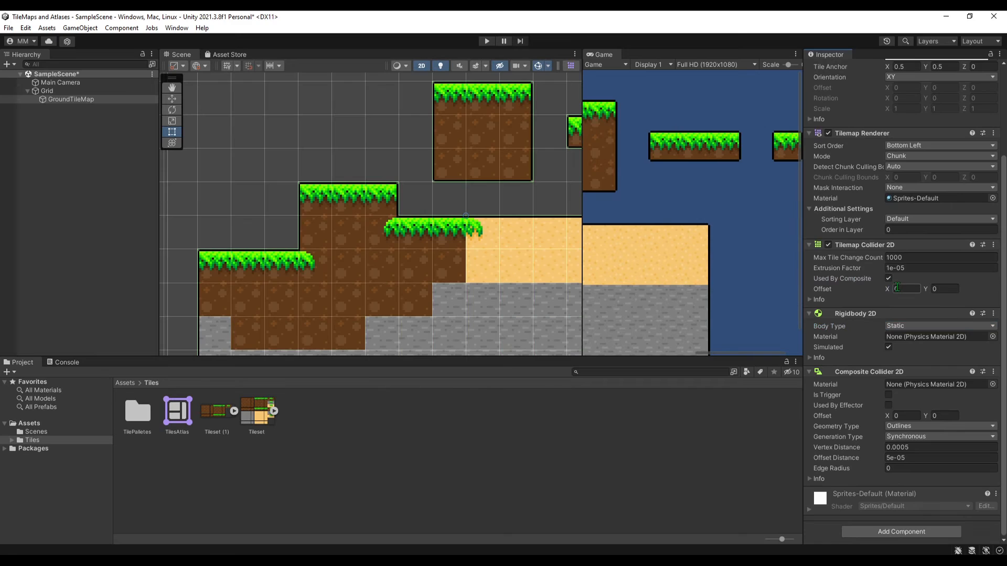
pyautogui.scroll(3, 462, 274)
pyautogui.scroll(3, 375, 155)
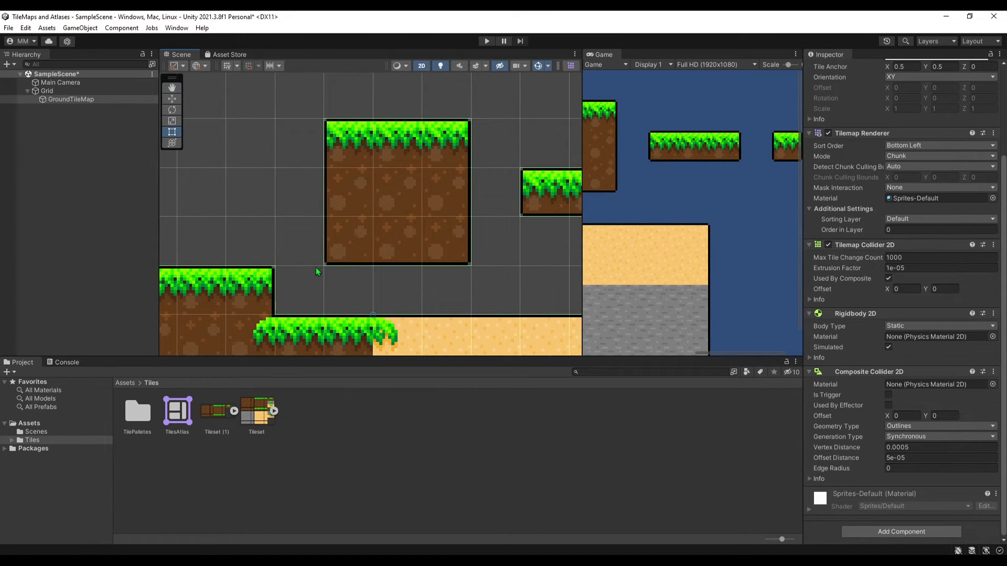
pyautogui.scroll(-4, 318, 268)
pyautogui.scroll(-4, 332, 272)
# Step: Paint a block of dirt tiles above the left part of the level with the Tile Palette
pyautogui.moveTo(331, 272); pyautogui.dragTo(382, 204)
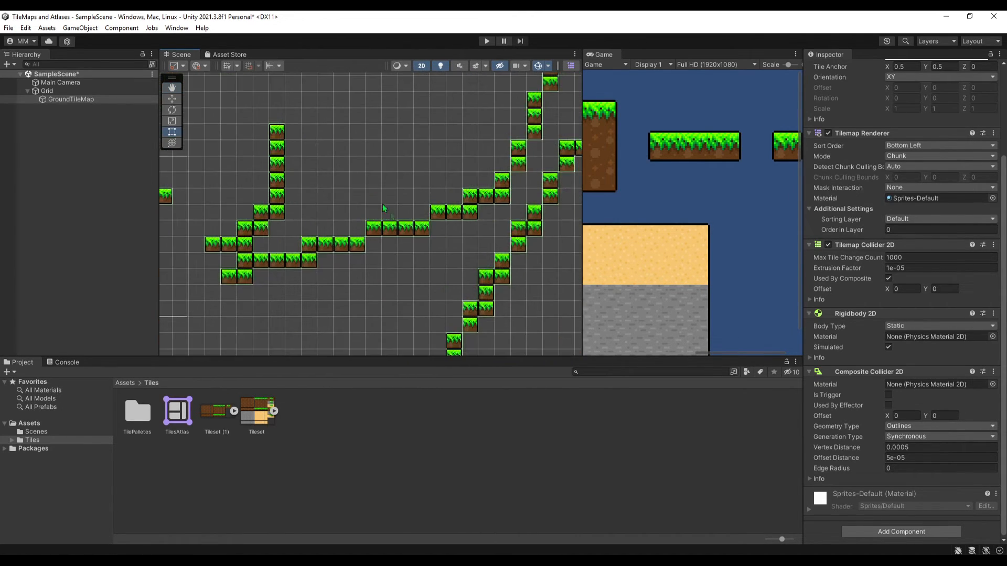
pyautogui.scroll(-3, 382, 204)
pyautogui.scroll(-3, 383, 204)
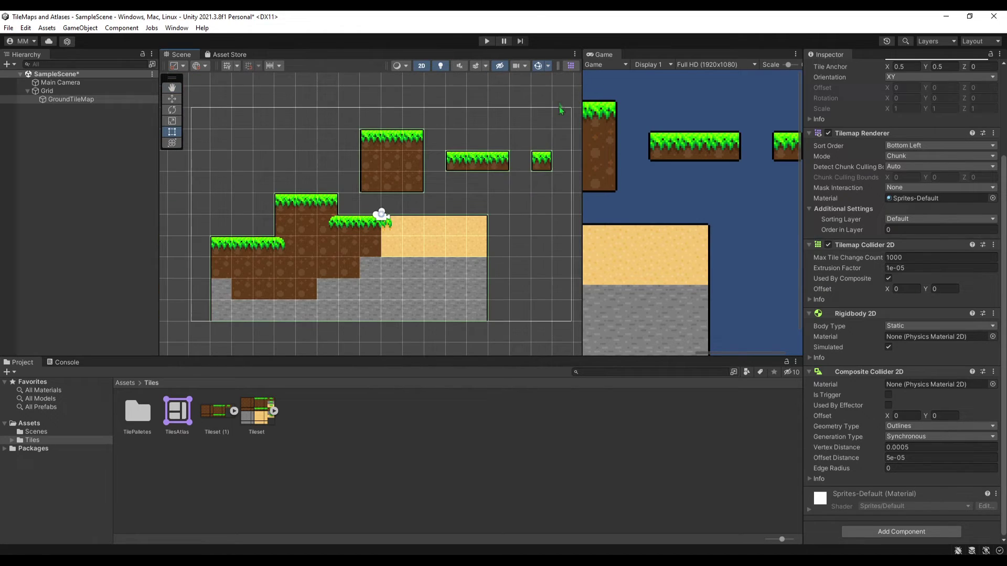
pyautogui.click(569, 66)
pyautogui.click(581, 198)
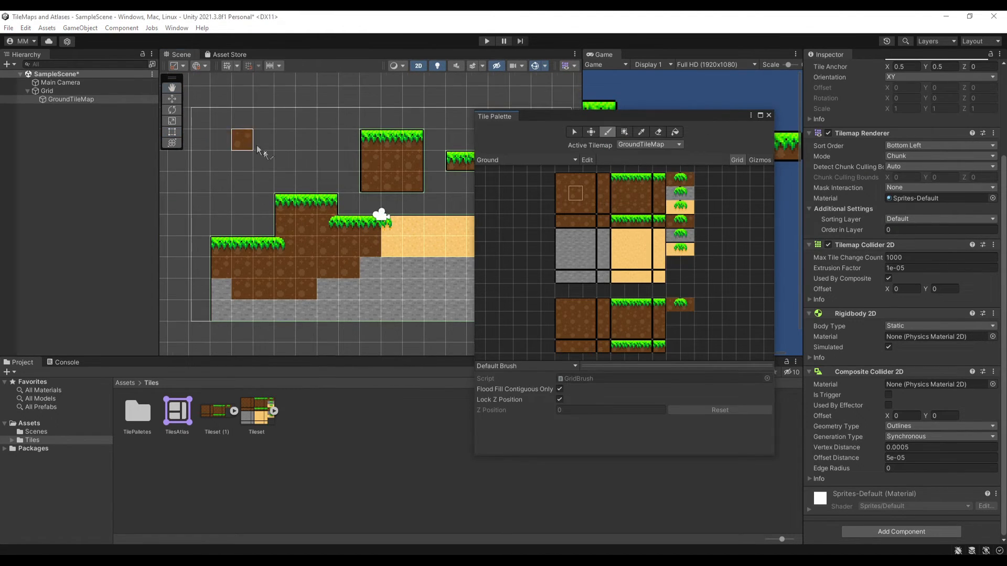
pyautogui.scroll(3, 259, 150)
pyautogui.moveTo(244, 189)
pyautogui.mouseDown()
pyautogui.moveTo(314, 228)
pyautogui.moveTo(346, 197)
pyautogui.moveTo(385, 118)
pyautogui.moveTo(412, 134)
pyautogui.mouseUp()
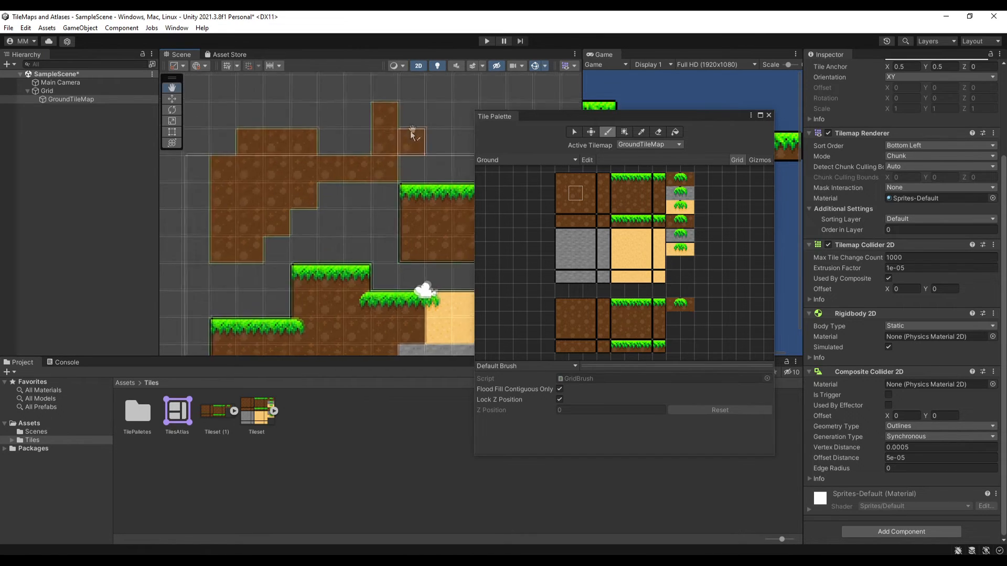
pyautogui.scroll(-1, 412, 134)
# Step: Top the new dirt column with a grass tile, then begin creating a new scene object
pyautogui.click(638, 179)
pyautogui.click(394, 142)
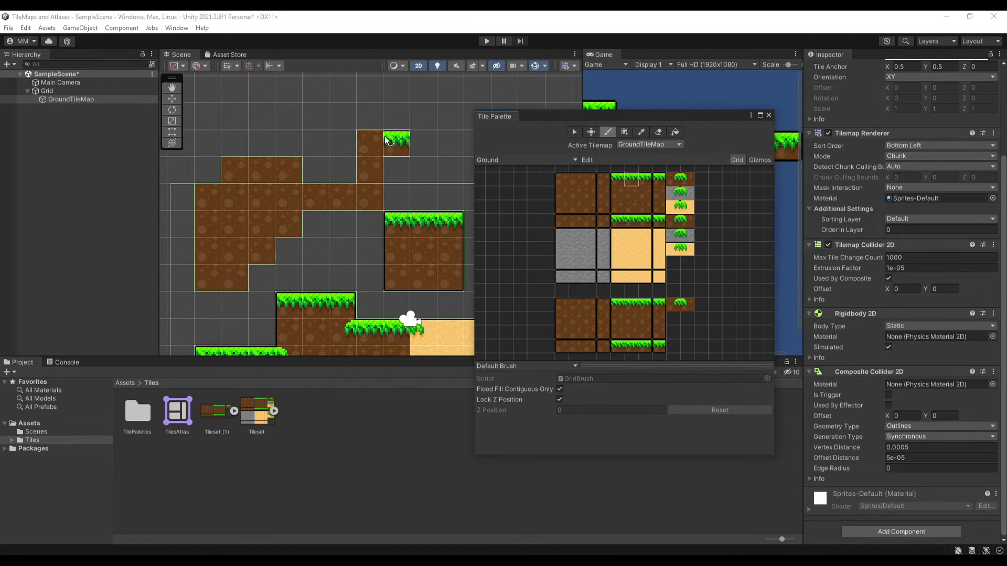
pyautogui.scroll(-1, 387, 141)
pyautogui.rightClick(72, 99)
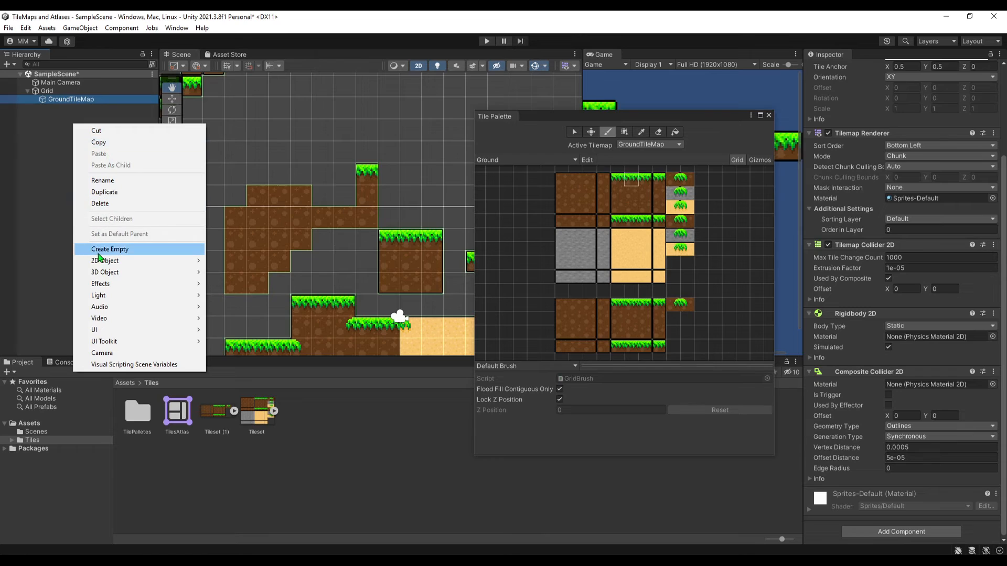
# Step: Create a white Square 2D sprite and give it a Box Collider 2D
pyautogui.click(105, 260)
pyautogui.click(236, 272)
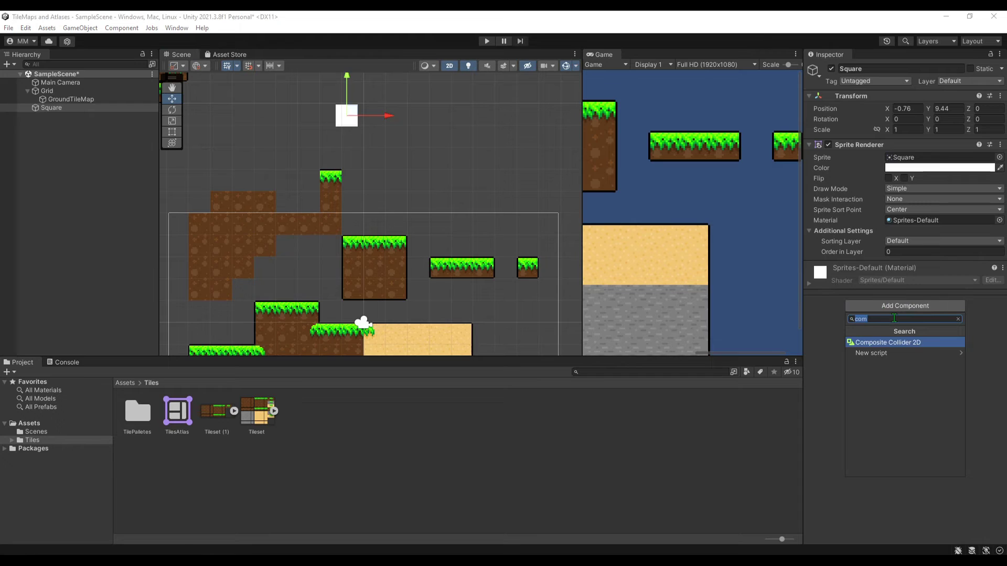
pyautogui.write('coll')
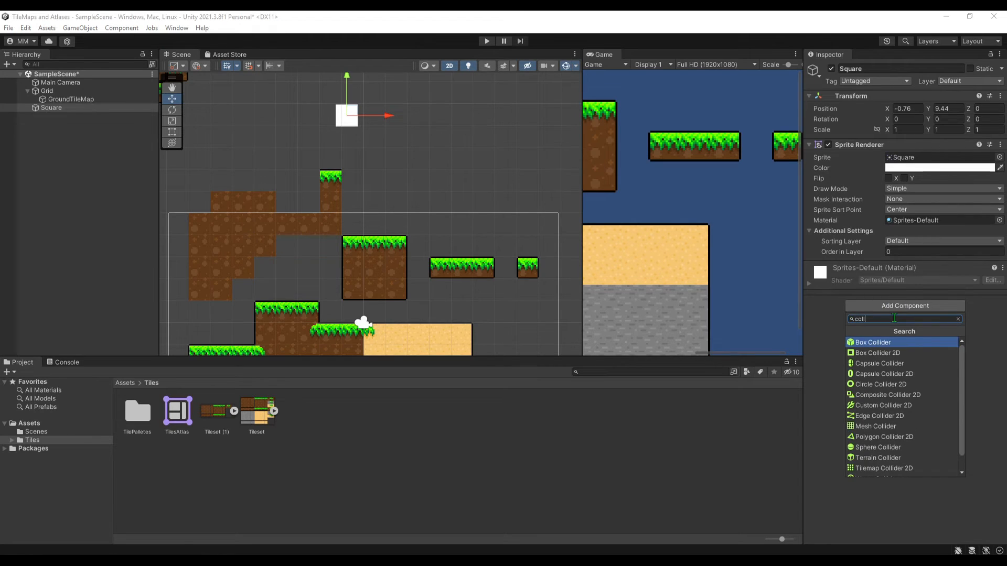
pyautogui.press('Down')
pyautogui.press('Return')
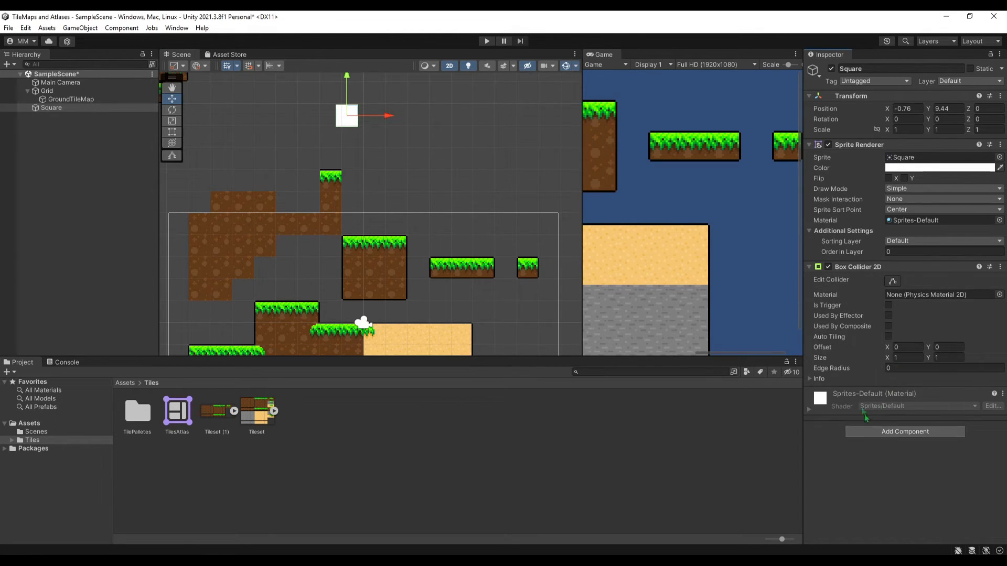
# Step: Add a Rigidbody 2D to the Square with Continuous collision detection
pyautogui.click(905, 432)
pyautogui.write('rig')
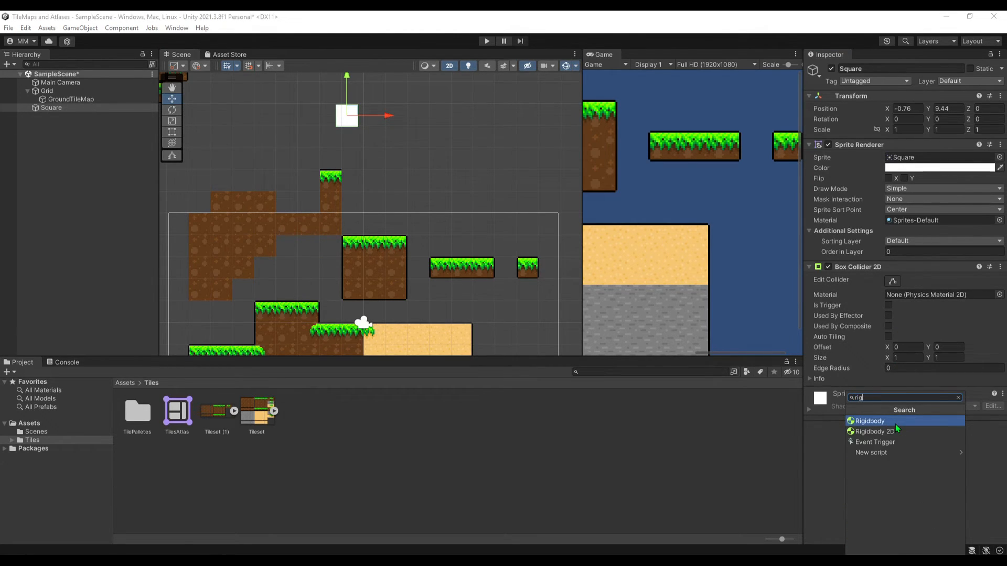
pyautogui.click(894, 431)
pyautogui.click(941, 447)
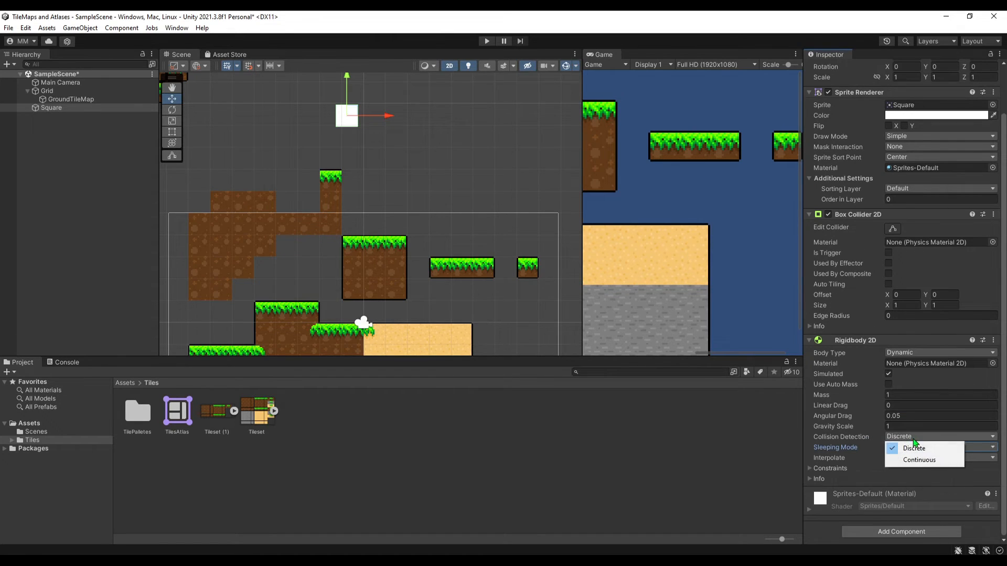
pyautogui.click(913, 468)
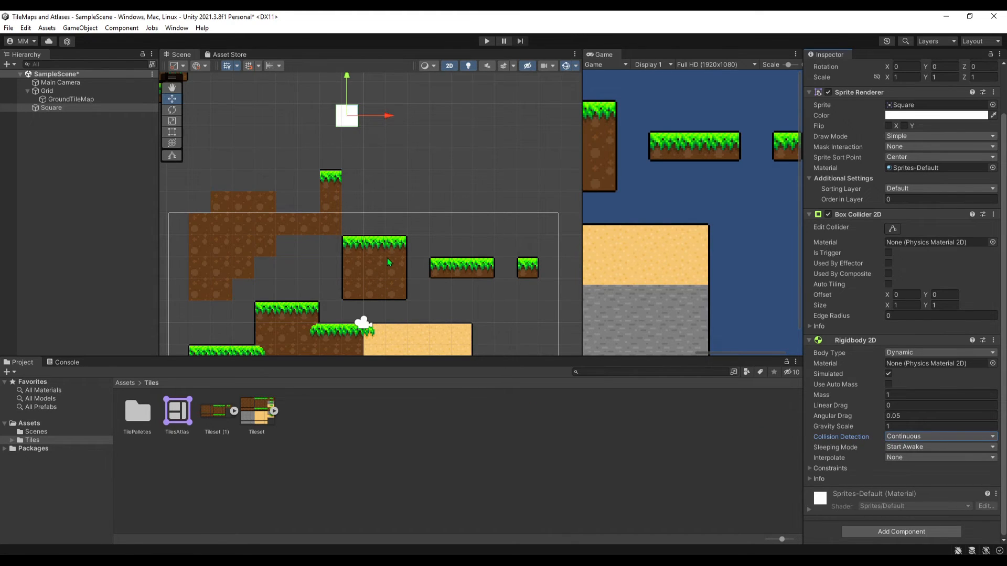
# Step: Set the Rigidbody 2D Interpolate mode to Interpolate and start Play mode
pyautogui.moveTo(387, 259); pyautogui.dragTo(328, 139, button='middle')
pyautogui.click(364, 330)
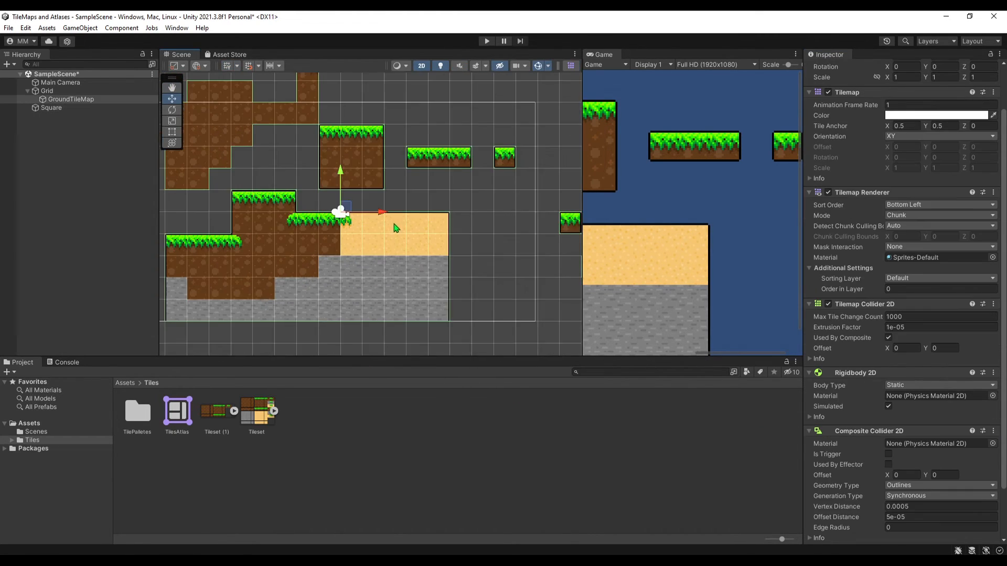
pyautogui.scroll(-2, 475, 286)
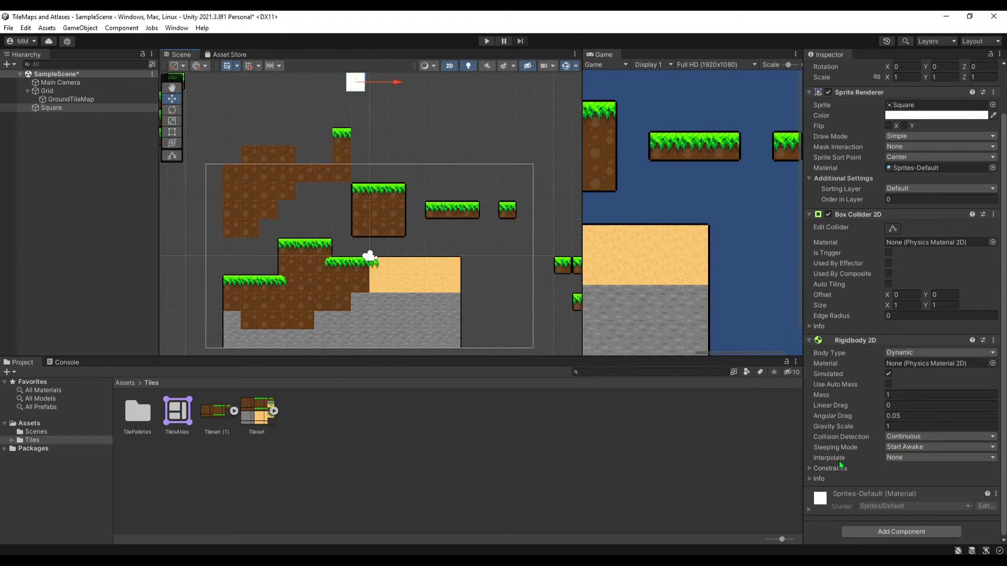
pyautogui.click(936, 459)
pyautogui.click(912, 478)
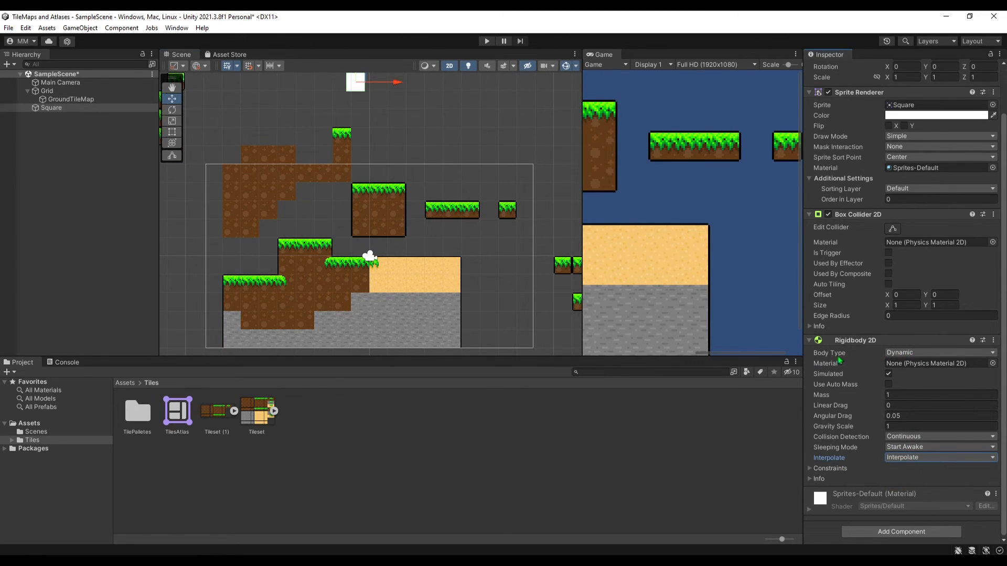
pyautogui.click(486, 40)
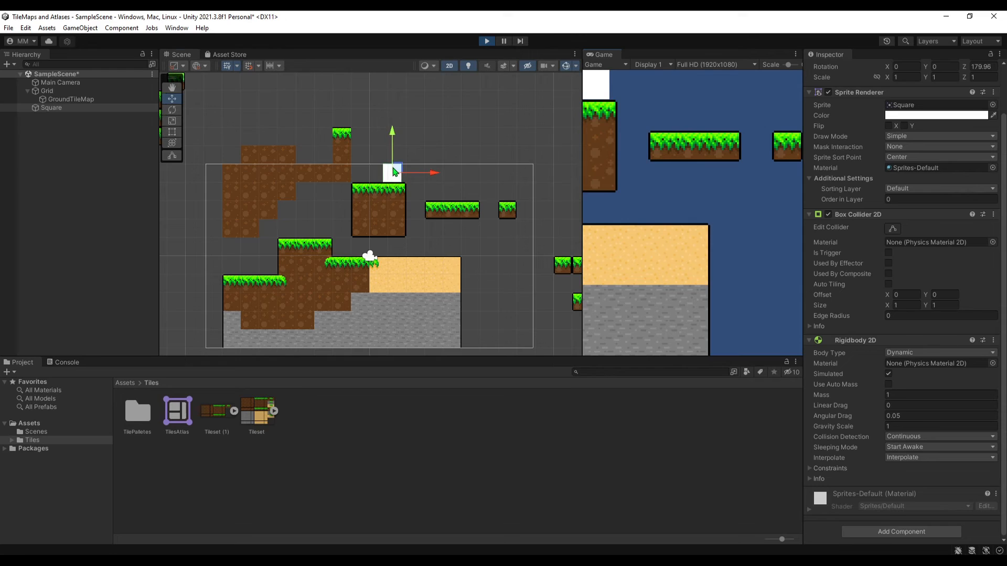
# Step: Drag the Square above the grass platforms repeatedly and release it to watch it fall and land
pyautogui.moveTo(393, 172); pyautogui.dragTo(459, 215)
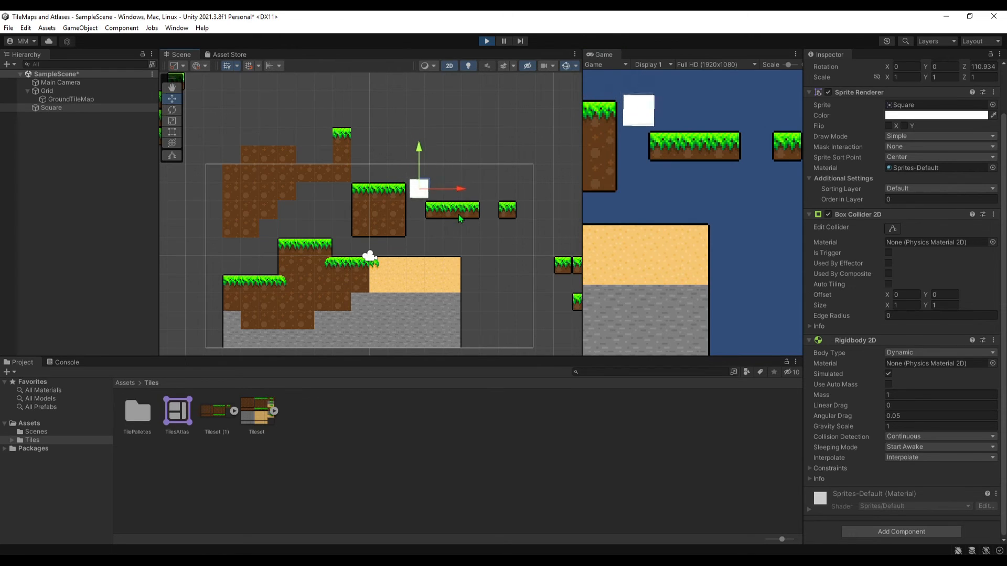
pyautogui.moveTo(425, 191); pyautogui.dragTo(482, 180)
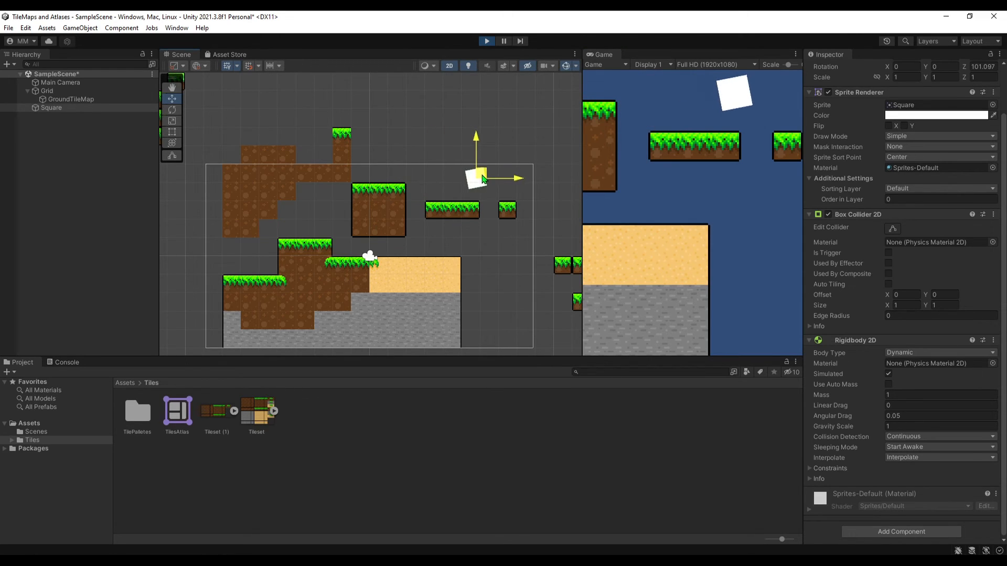
pyautogui.scroll(6, 237, 260)
pyautogui.scroll(4, 224, 283)
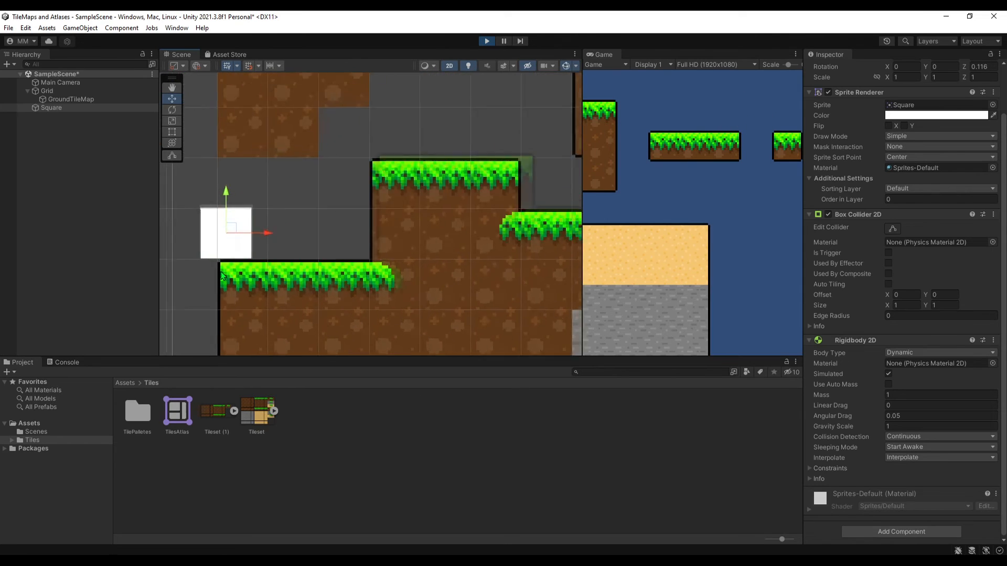
pyautogui.scroll(4, 223, 278)
pyautogui.scroll(4, 288, 260)
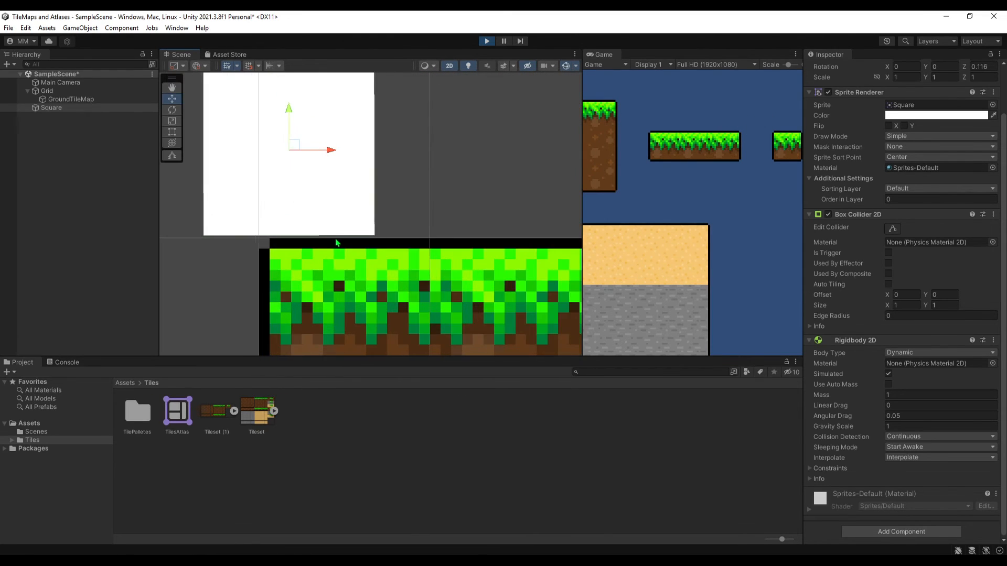
pyautogui.scroll(-3, 251, 241)
pyautogui.scroll(-3, 362, 245)
pyautogui.scroll(-3, 368, 197)
pyautogui.scroll(-2, 367, 195)
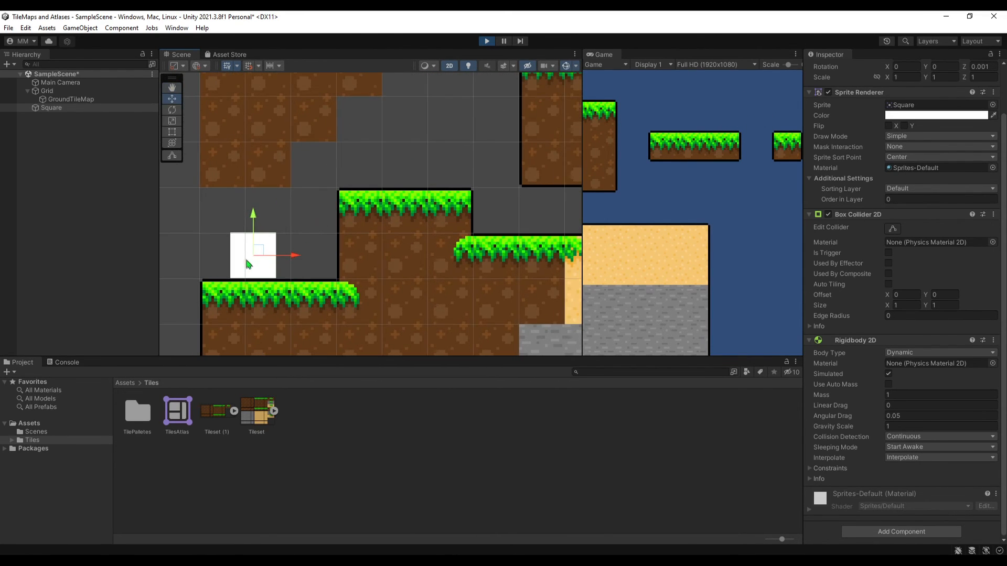
pyautogui.scroll(-2, 355, 171)
pyautogui.moveTo(313, 204); pyautogui.dragTo(391, 204)
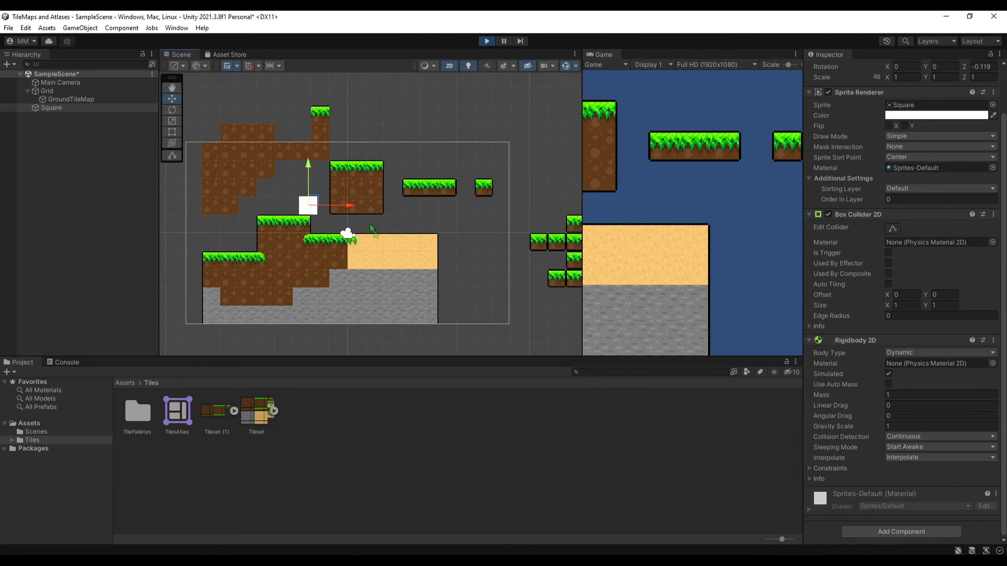
pyautogui.scroll(2, 371, 229)
pyautogui.moveTo(303, 211); pyautogui.dragTo(389, 106)
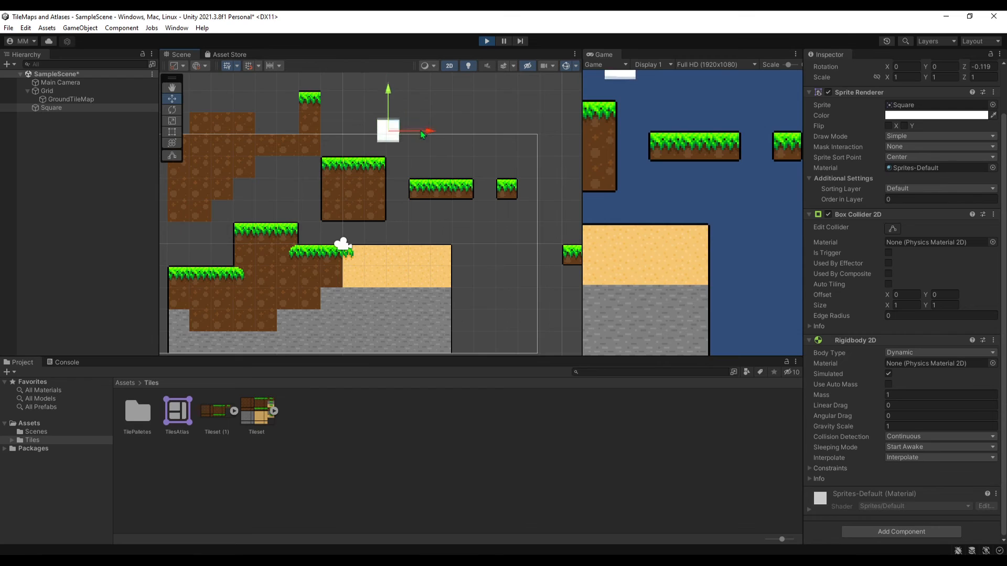
pyautogui.click(434, 193)
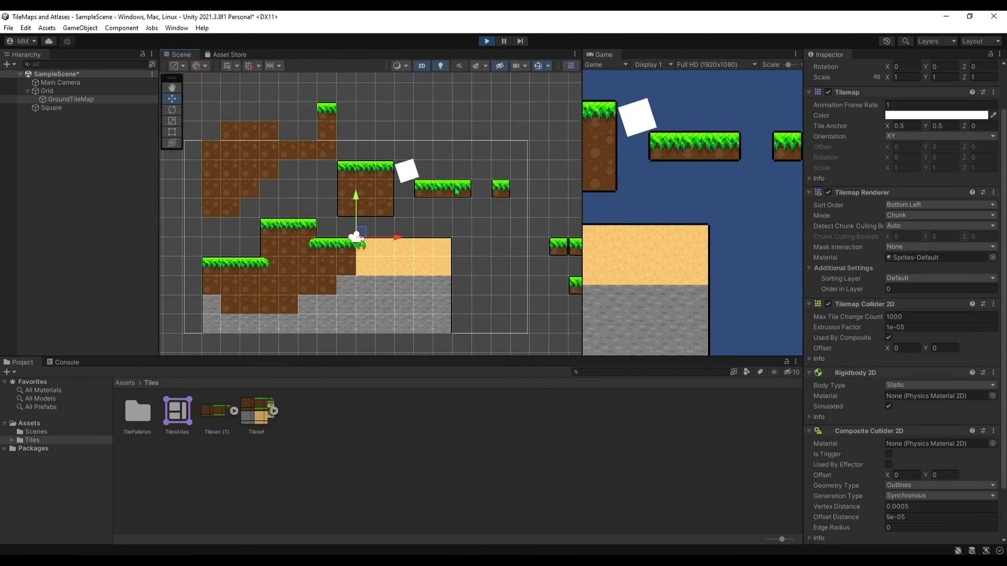
pyautogui.scroll(-3, 456, 193)
pyautogui.click(306, 158)
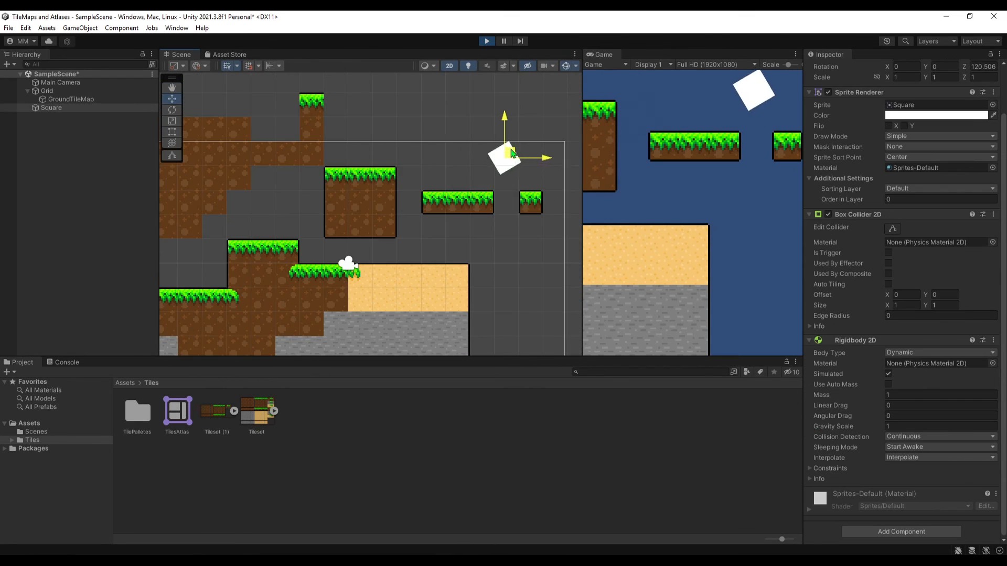
pyautogui.moveTo(519, 157); pyautogui.dragTo(435, 140)
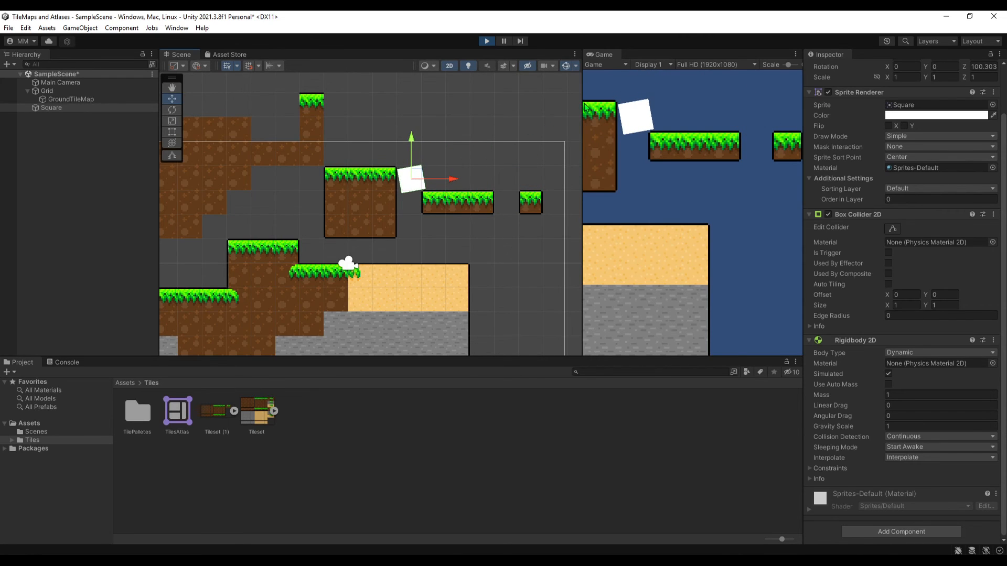
# Step: Widen and reframe the Scene view on the level, then reselect the resting Square
pyautogui.moveTo(580, 118); pyautogui.dragTo(606, 118)
pyautogui.click(417, 236)
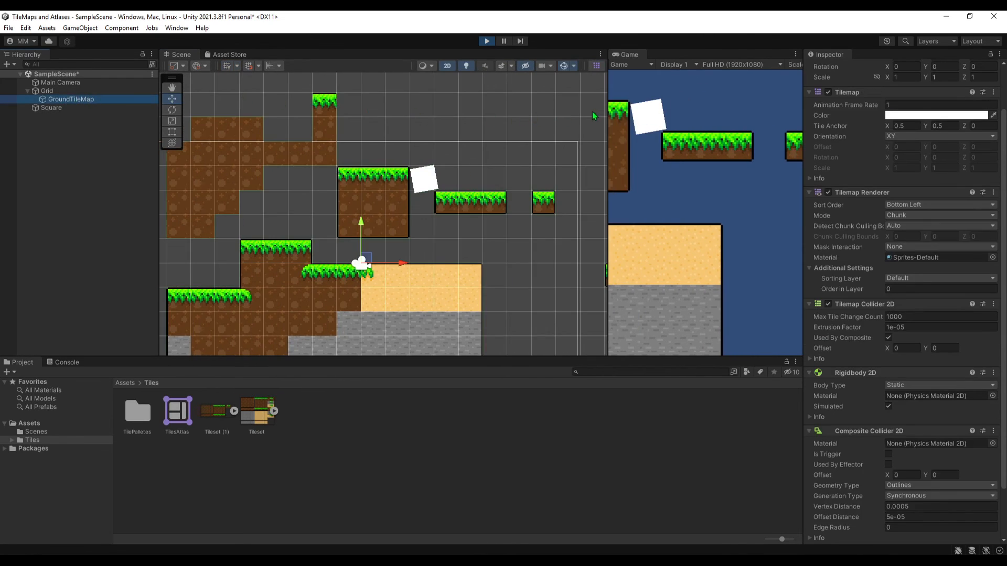
pyautogui.scroll(-2, 553, 238)
pyautogui.scroll(3, 553, 238)
pyautogui.moveTo(552, 237); pyautogui.dragTo(504, 267, button='middle')
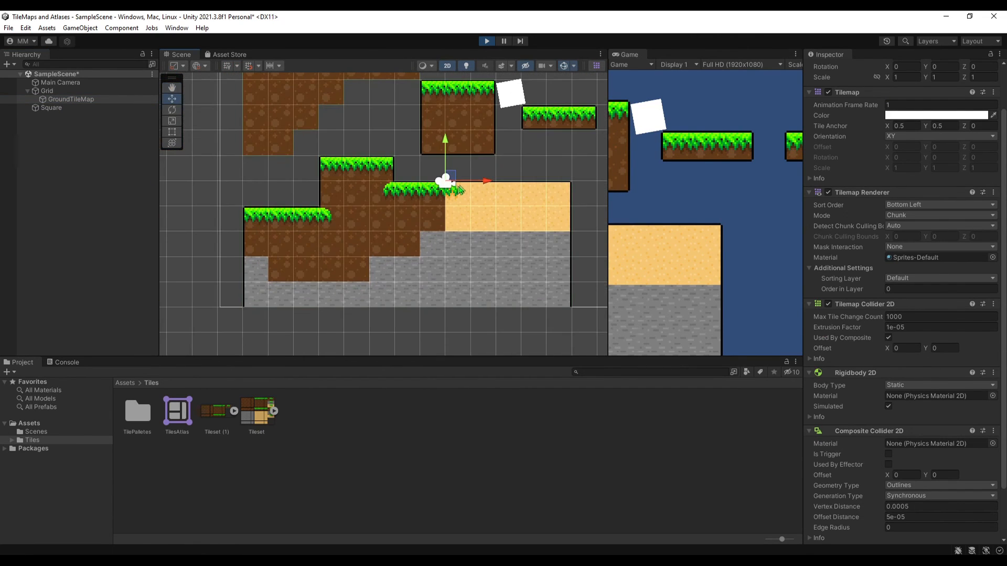
pyautogui.moveTo(477, 181)
pyautogui.mouseDown(button='middle')
pyautogui.moveTo(454, 213)
pyautogui.moveTo(441, 213)
pyautogui.moveTo(407, 275)
pyautogui.mouseUp(button='middle')
pyautogui.scroll(-2, 441, 212)
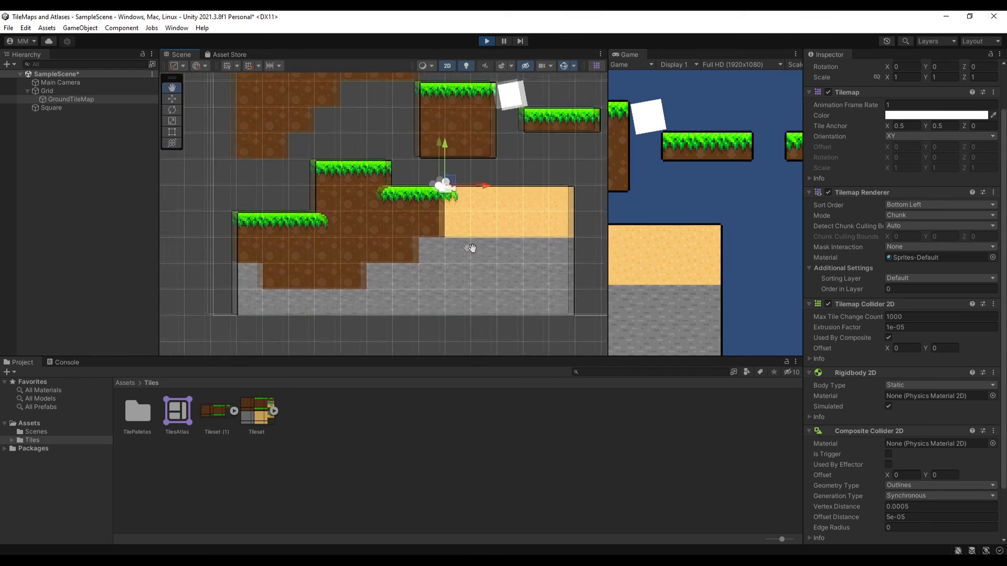
pyautogui.scroll(-2, 406, 276)
pyautogui.moveTo(429, 161); pyautogui.dragTo(424, 187, button='middle')
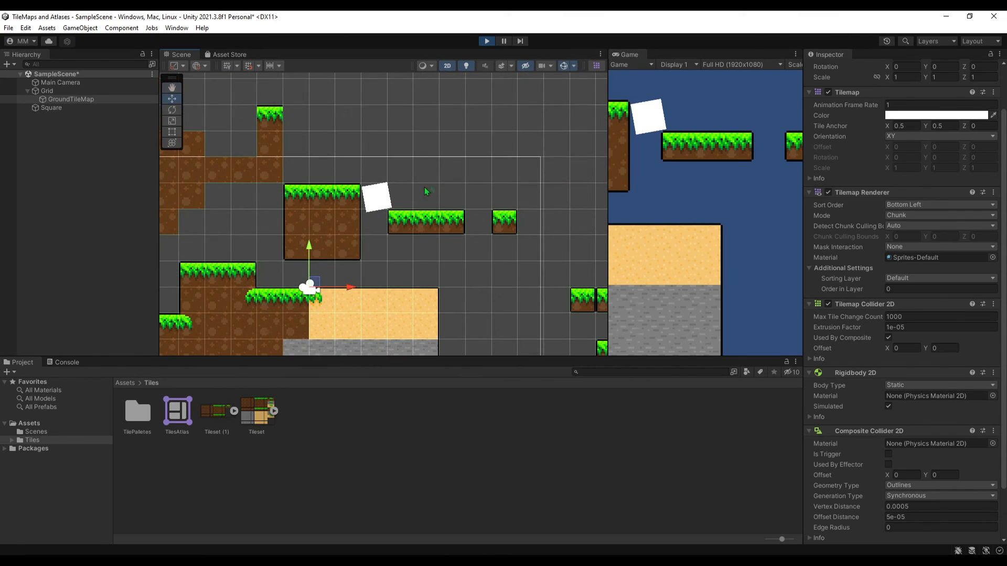
pyautogui.scroll(-1, 441, 185)
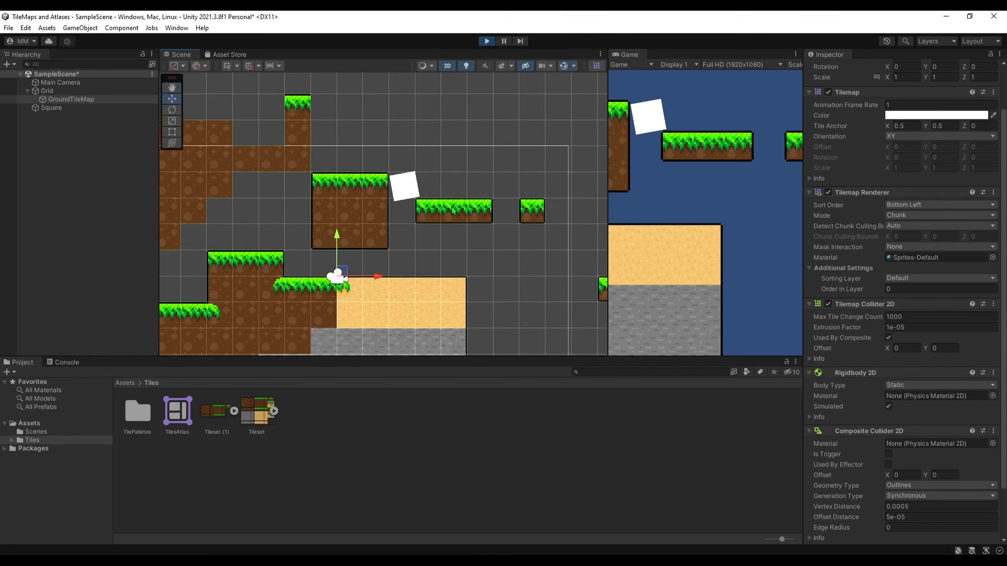
pyautogui.scroll(-3, 854, 326)
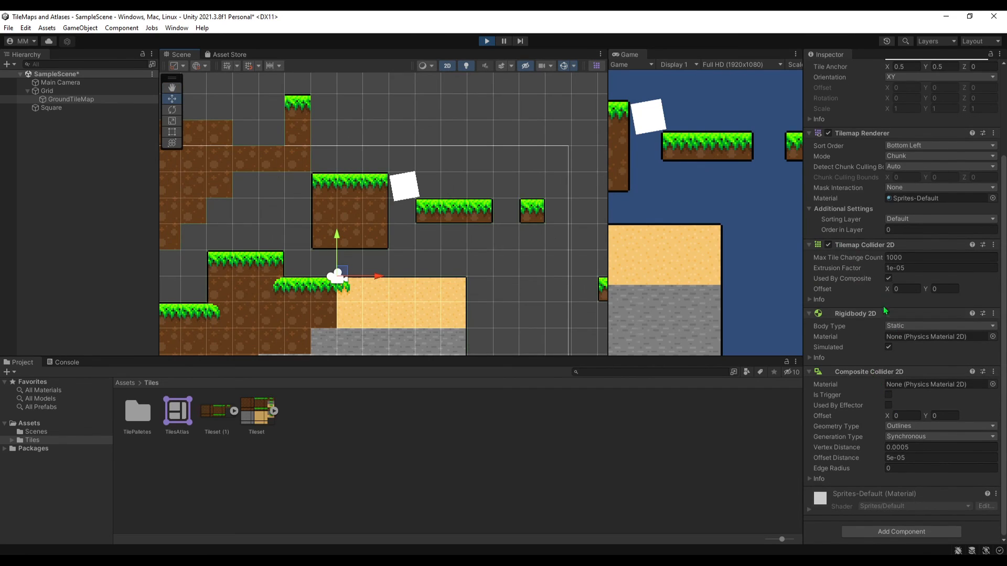
pyautogui.click(404, 186)
pyautogui.scroll(1, 473, 181)
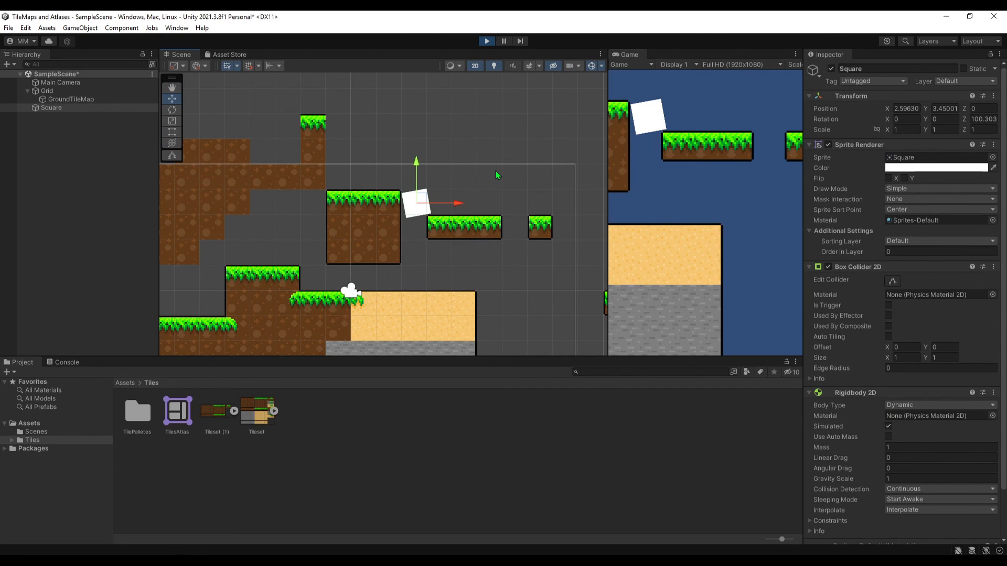